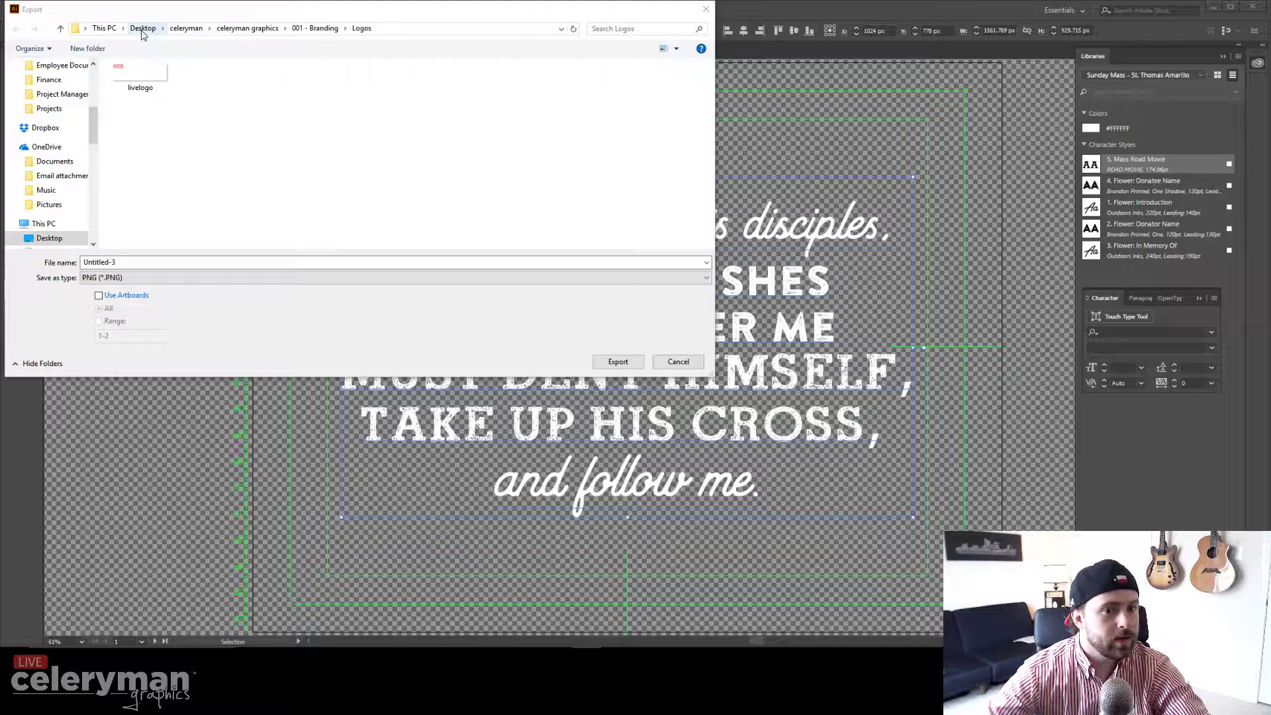
Step: Browse Google Drive to the Weekly Verses > Verse Elements > 2017 > 04.30.2017 folder
left_click(142, 29)
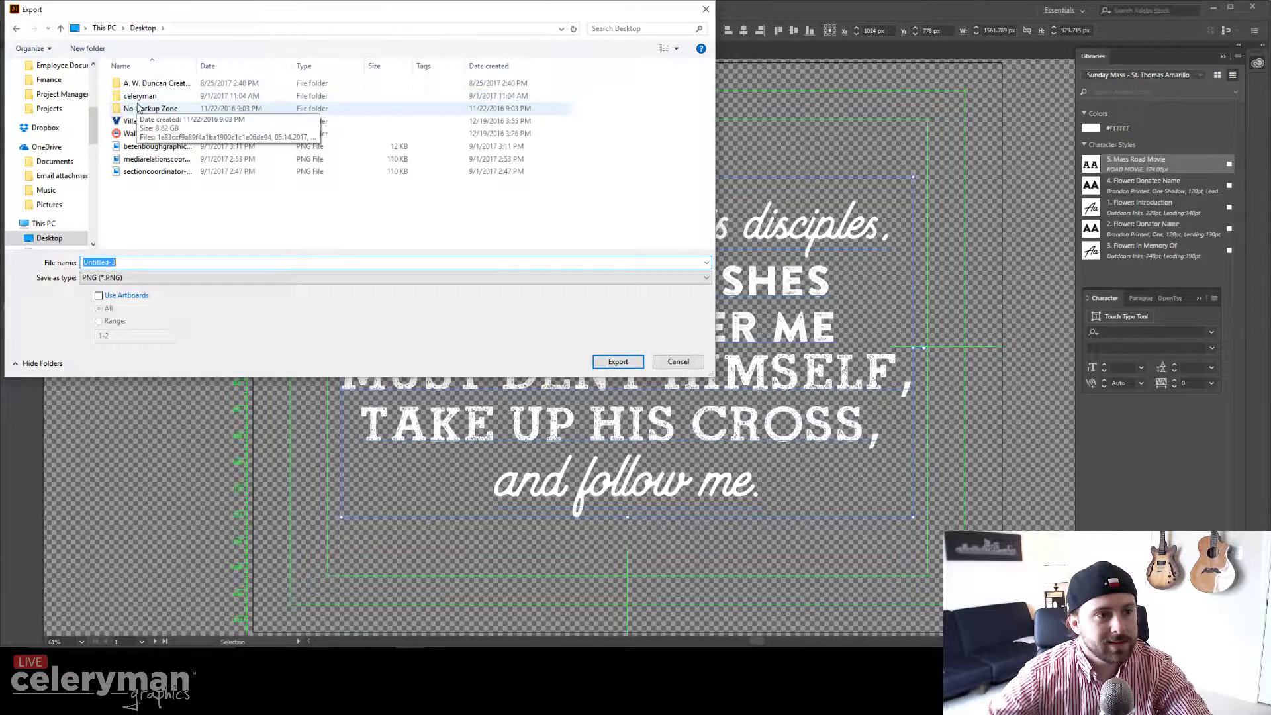
left_click_drag(94, 125, 96, 80)
left_click(57, 132)
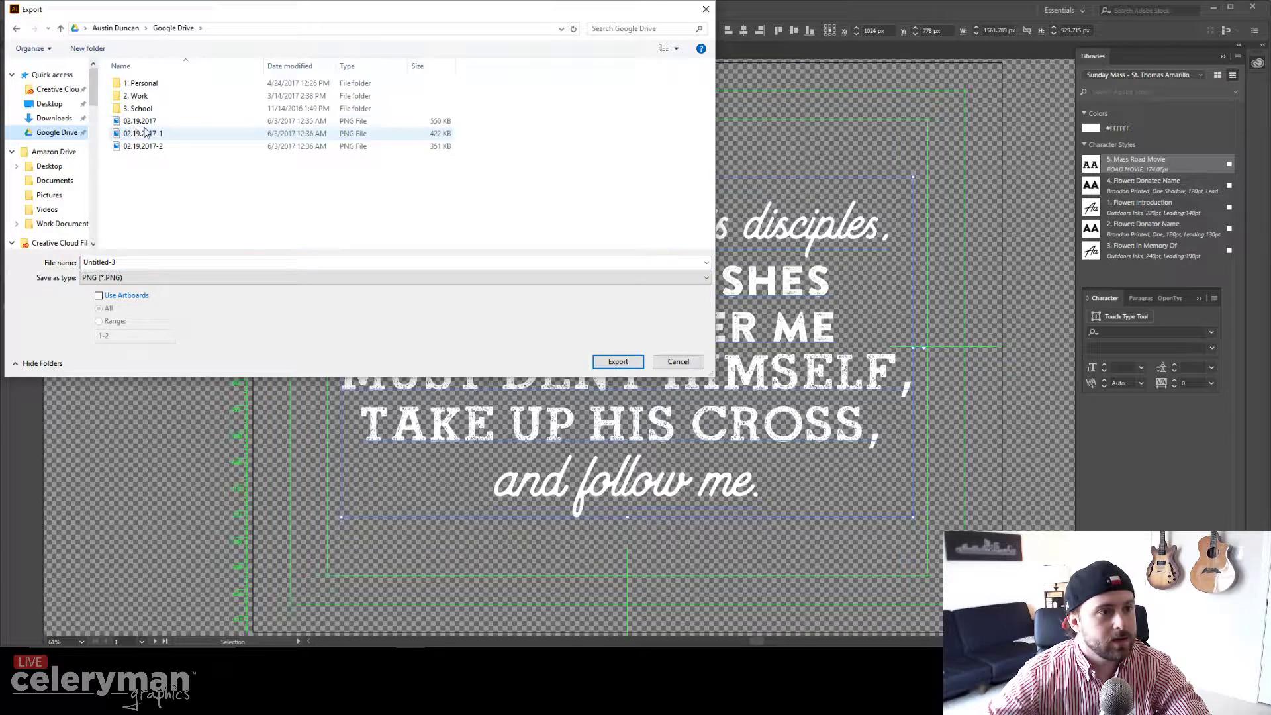
double_click(136, 96)
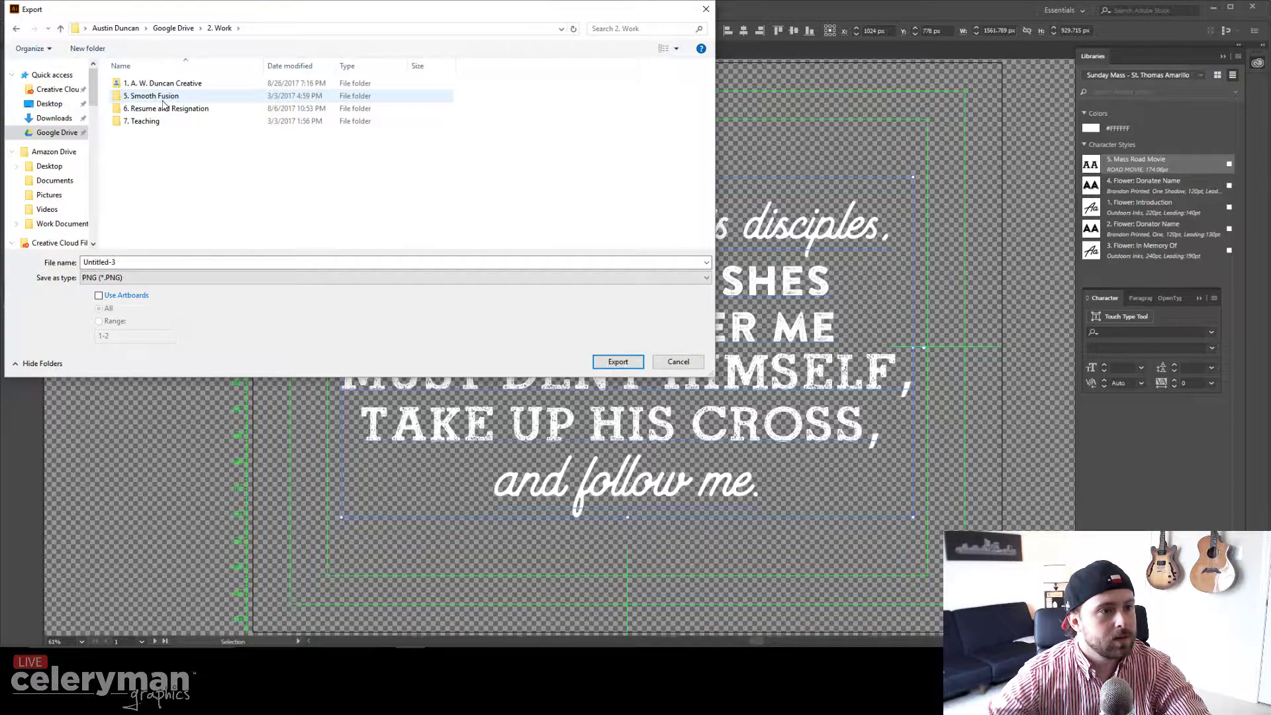
double_click(185, 86)
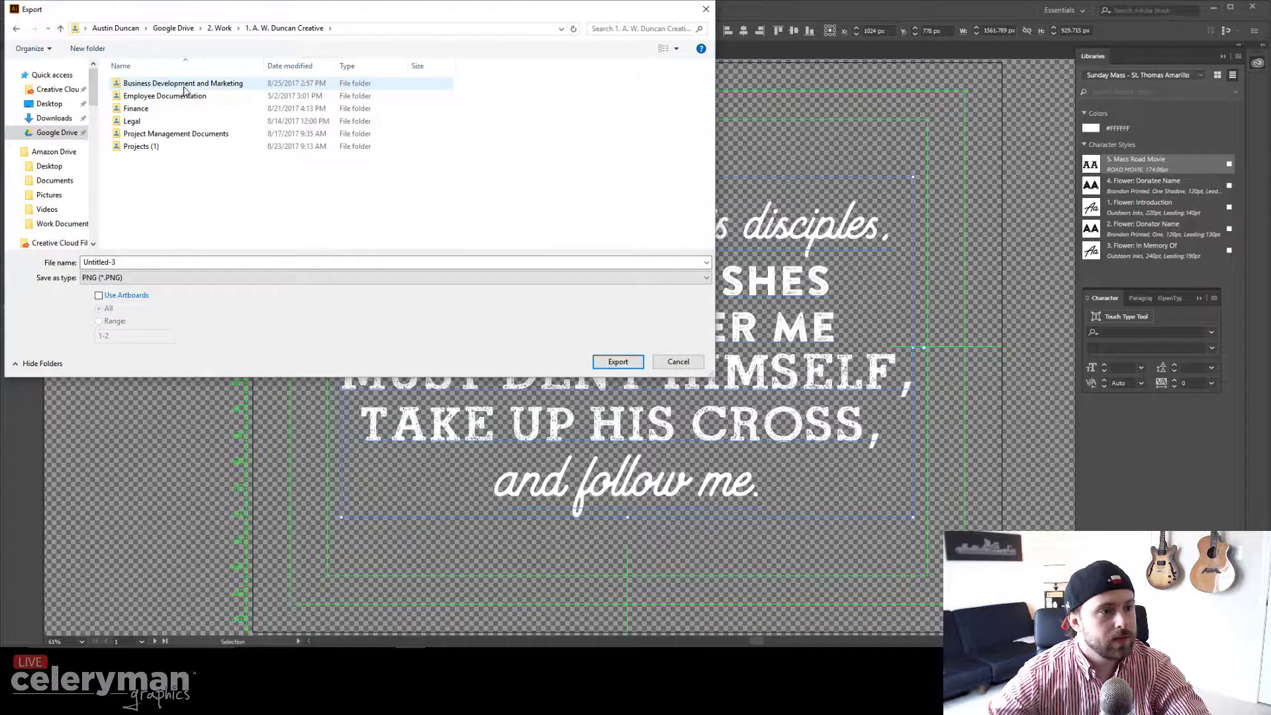
double_click(166, 147)
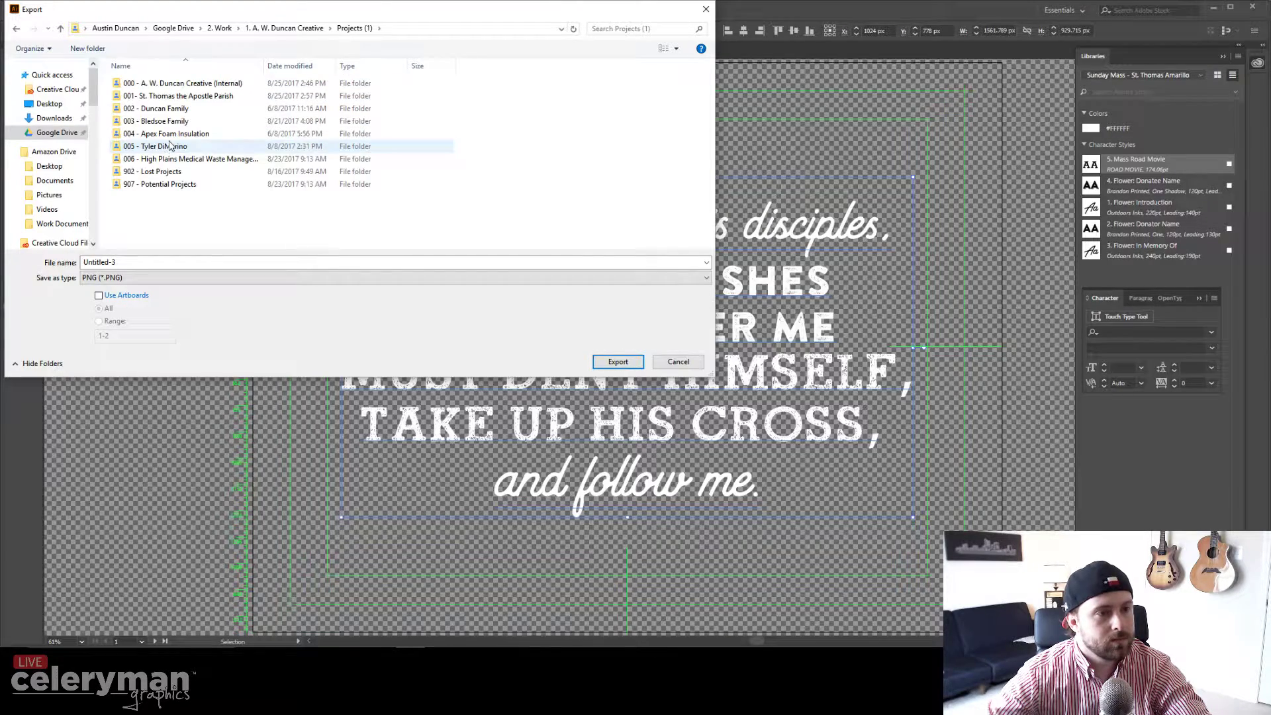
double_click(199, 96)
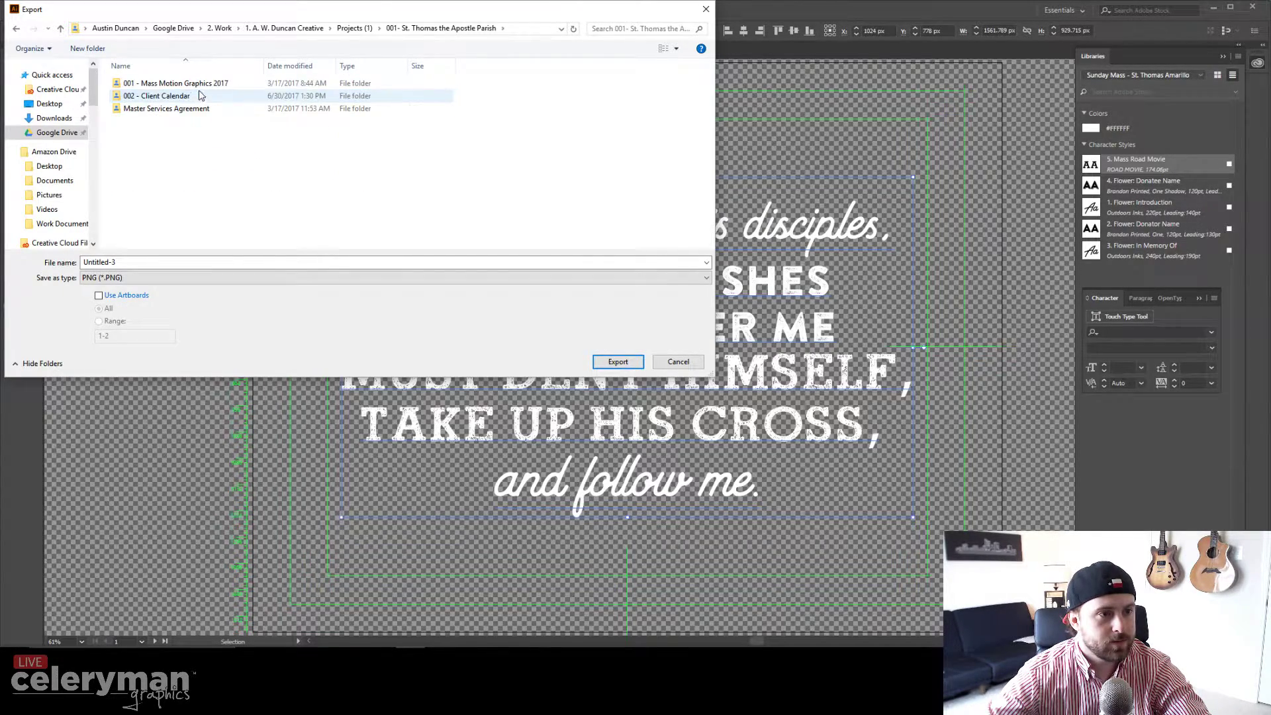
double_click(204, 84)
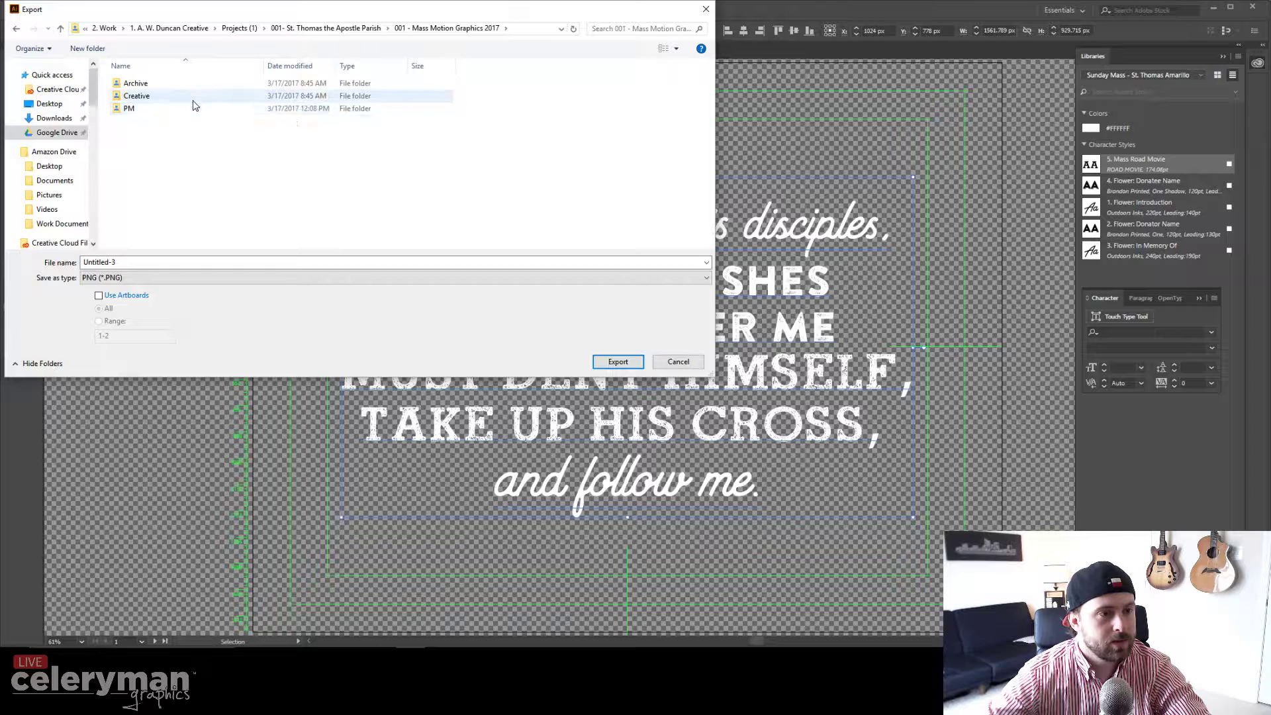
double_click(193, 98)
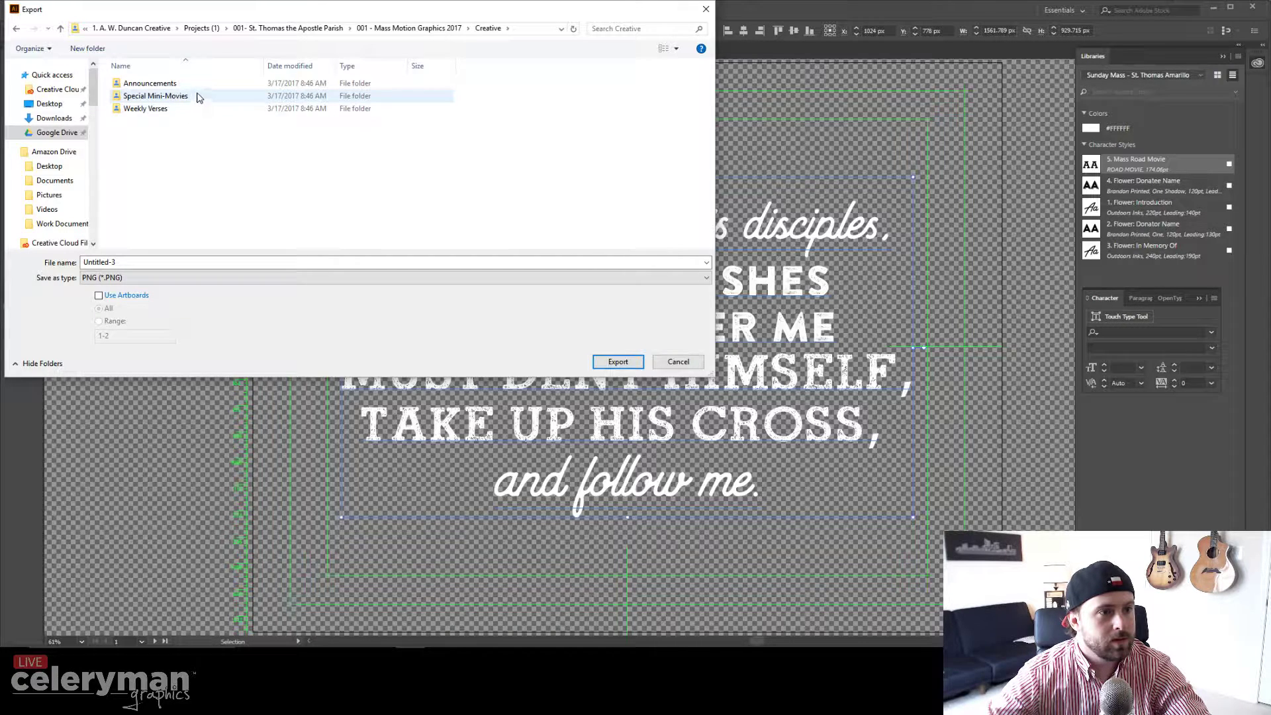
double_click(197, 109)
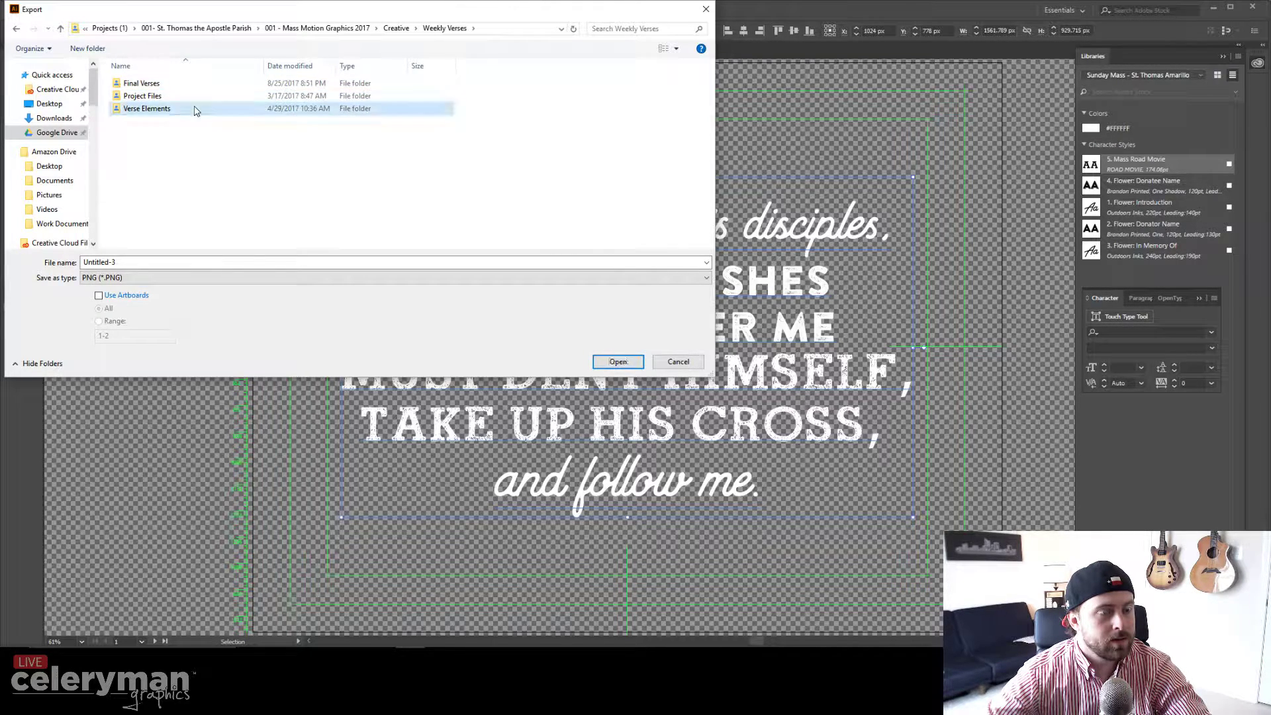
double_click(193, 108)
double_click(189, 95)
double_click(186, 85)
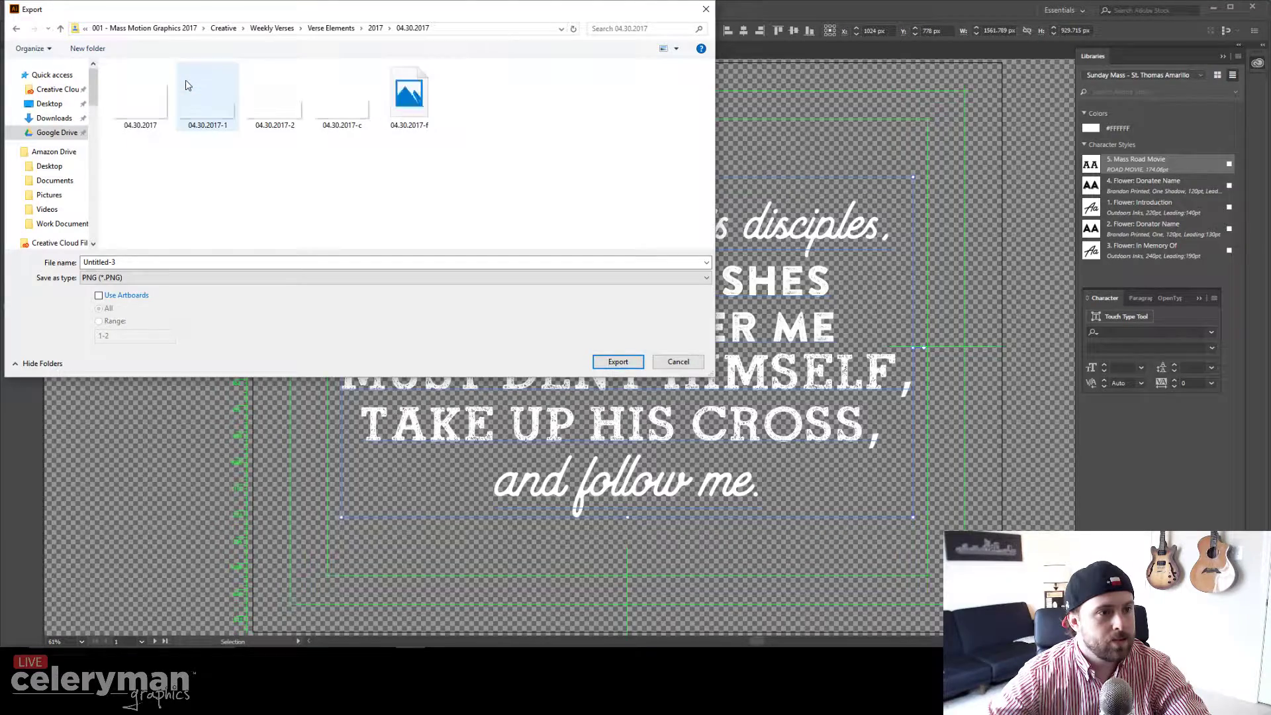
Step: Export as 04.30.2017 over the existing file, accepting the transparent 300 ppi PNG options
left_click(138, 105)
left_click(603, 363)
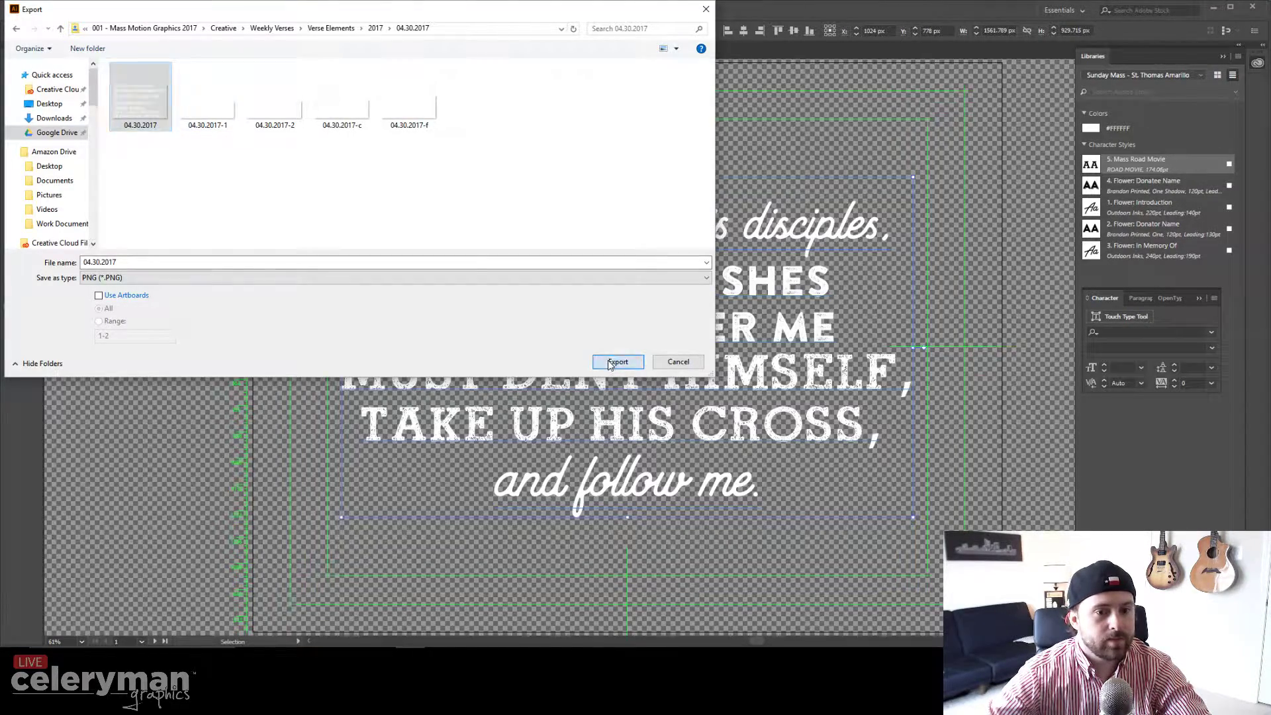
left_click(814, 386)
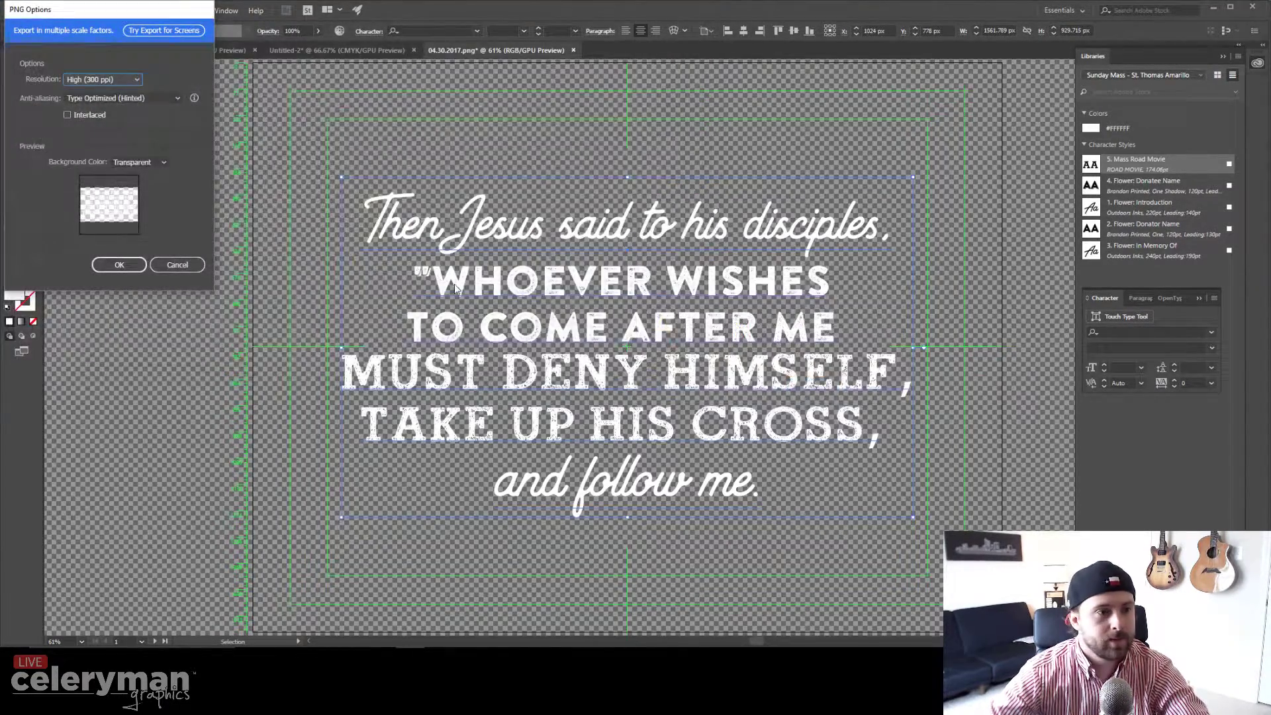
left_click(119, 264)
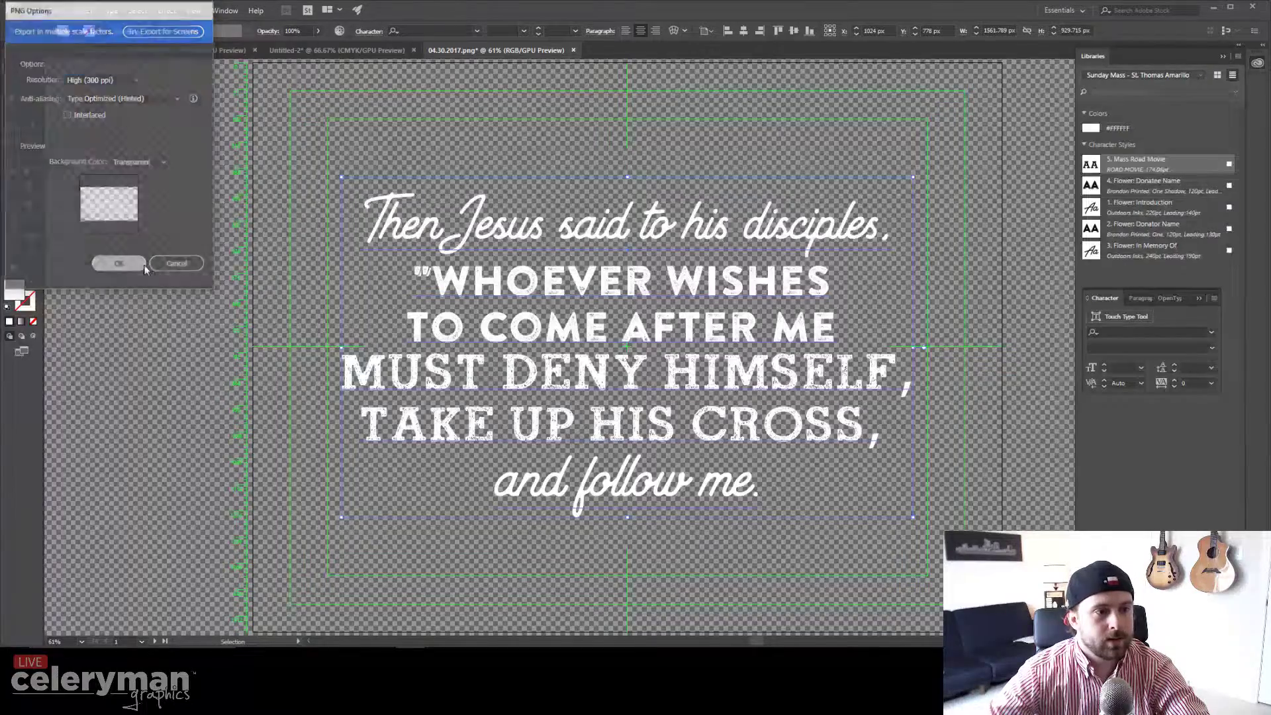
Step: Paste the new passage over the verse text and delete its last three lines
double_click(525, 235)
key("ctrl+a")
type("For whoever wishes to save his life will lose it, but whoever loses his life for my sake will find it.")
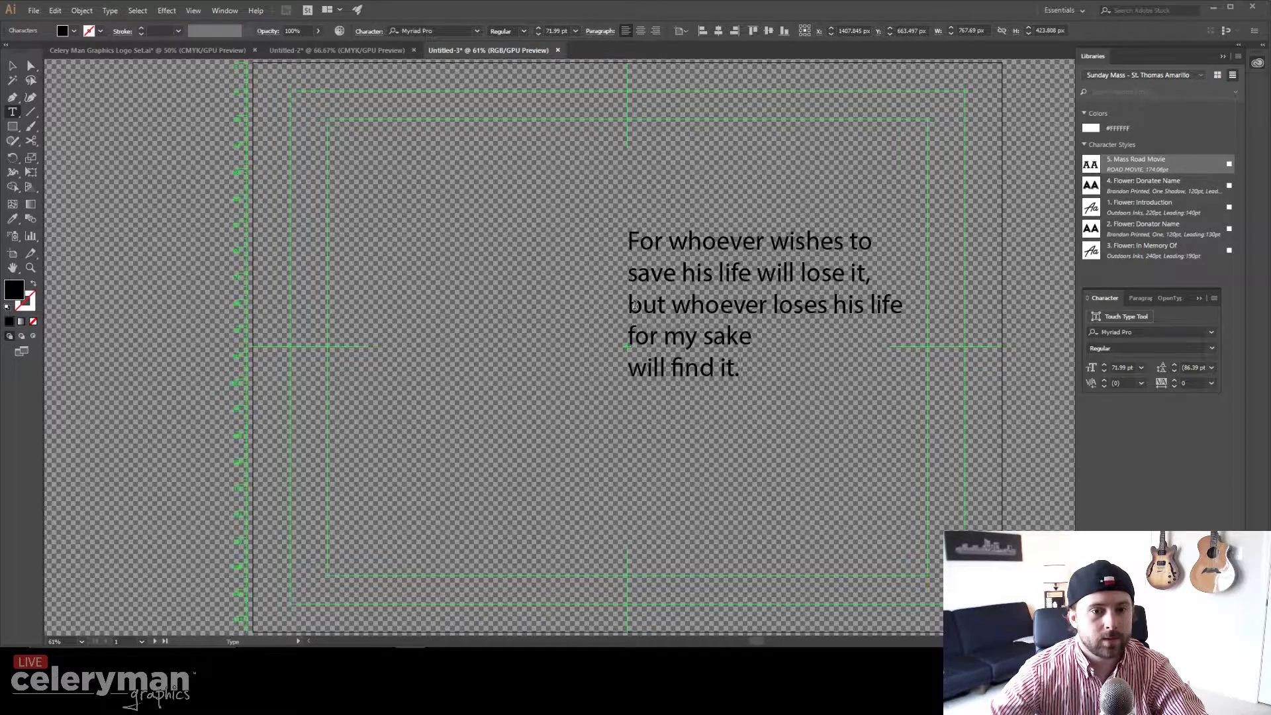
left_click_drag(628, 305, 745, 382)
key("ctrl+c")
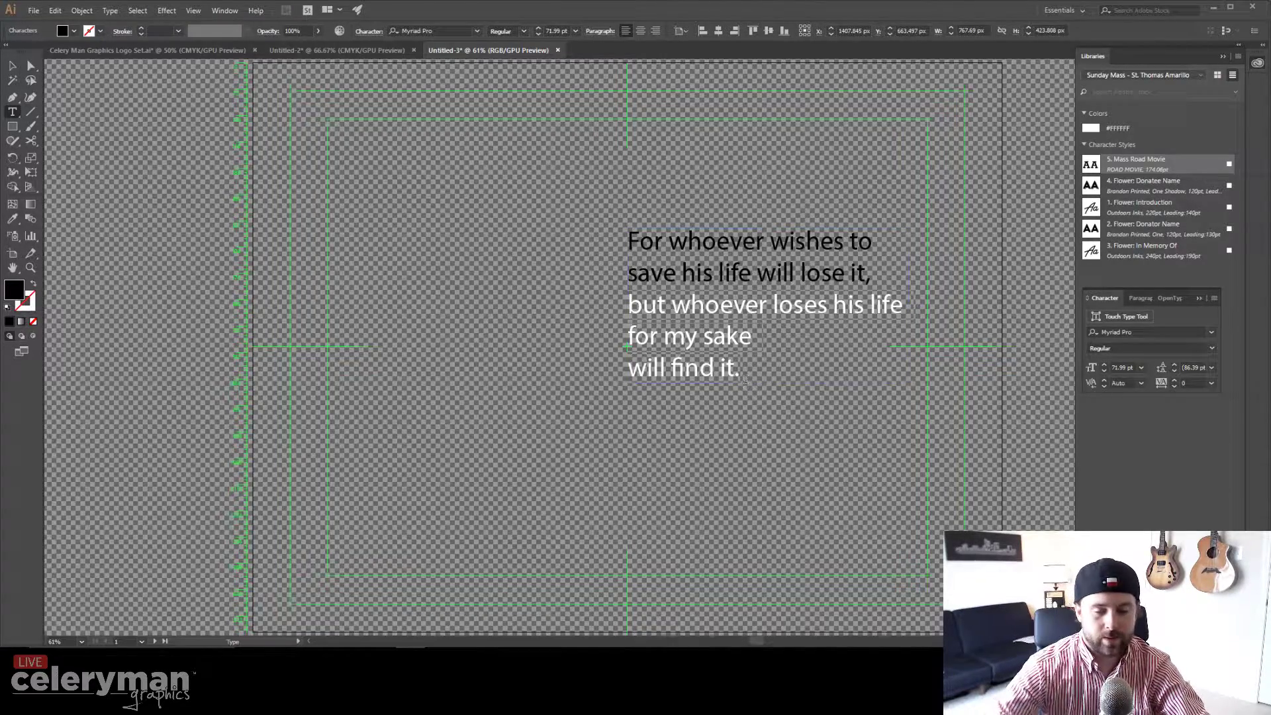
key("BackSpace")
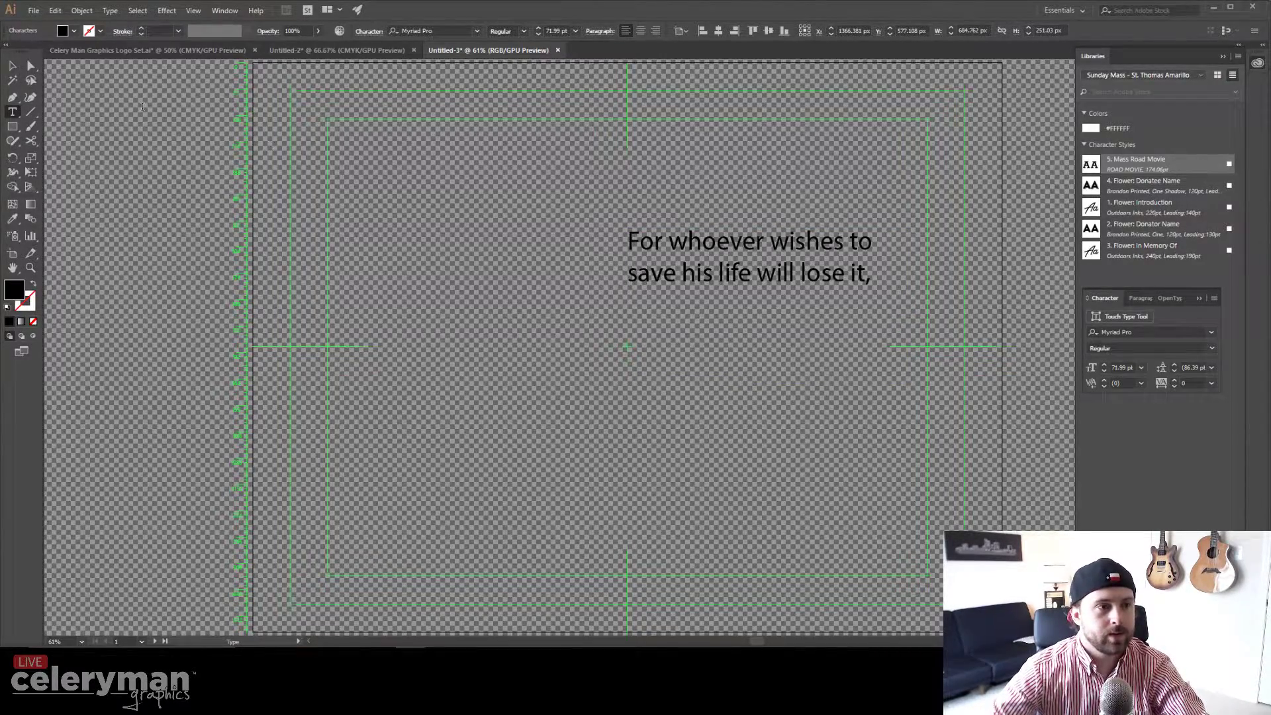
key("Escape")
Step: Enlarge the two-line text to about 118.79 pt, centre it, and remove the trailing empty line
left_click_drag(883, 323, 1041, 380)
left_click_drag(800, 290, 620, 349)
key("t")
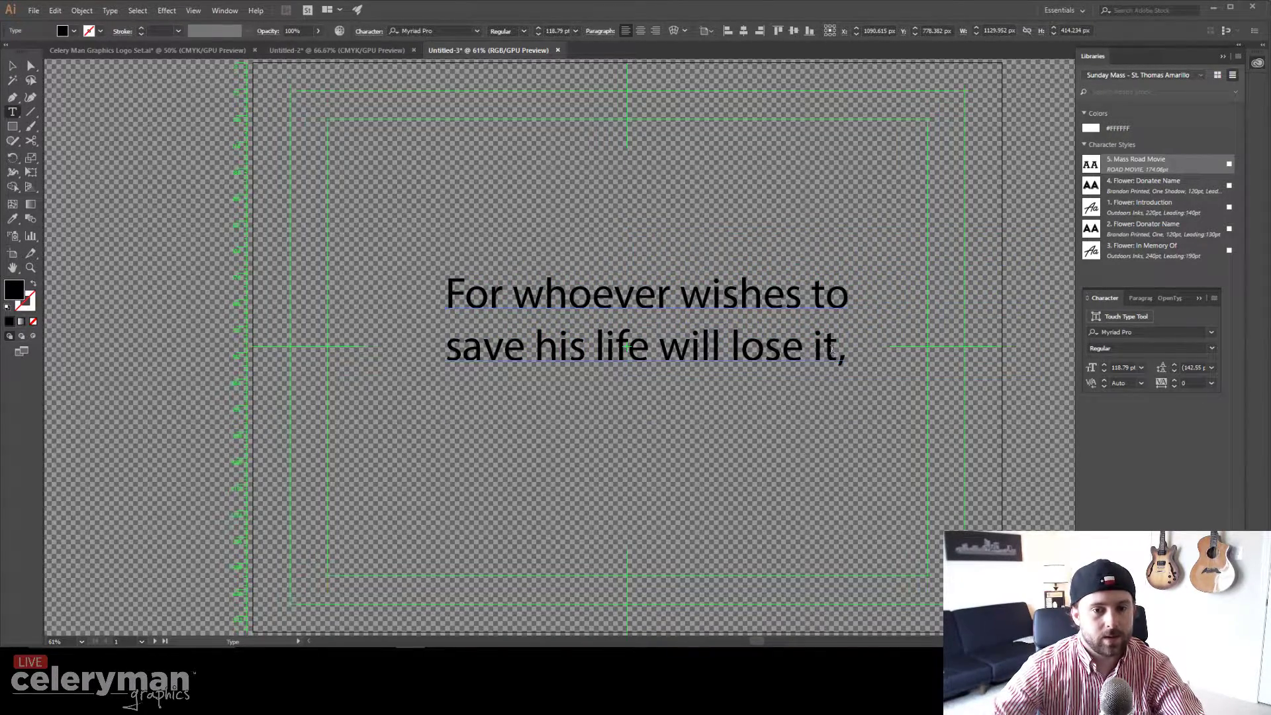
key("BackSpace")
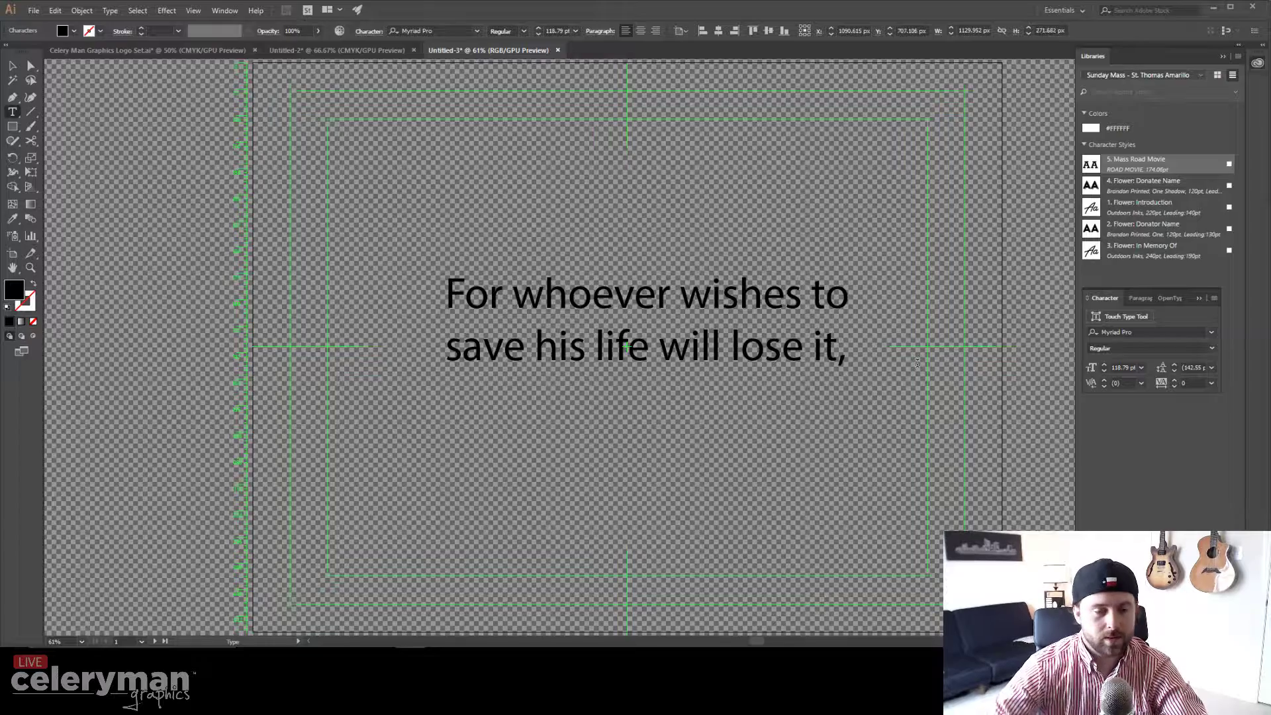
left_click(12, 66)
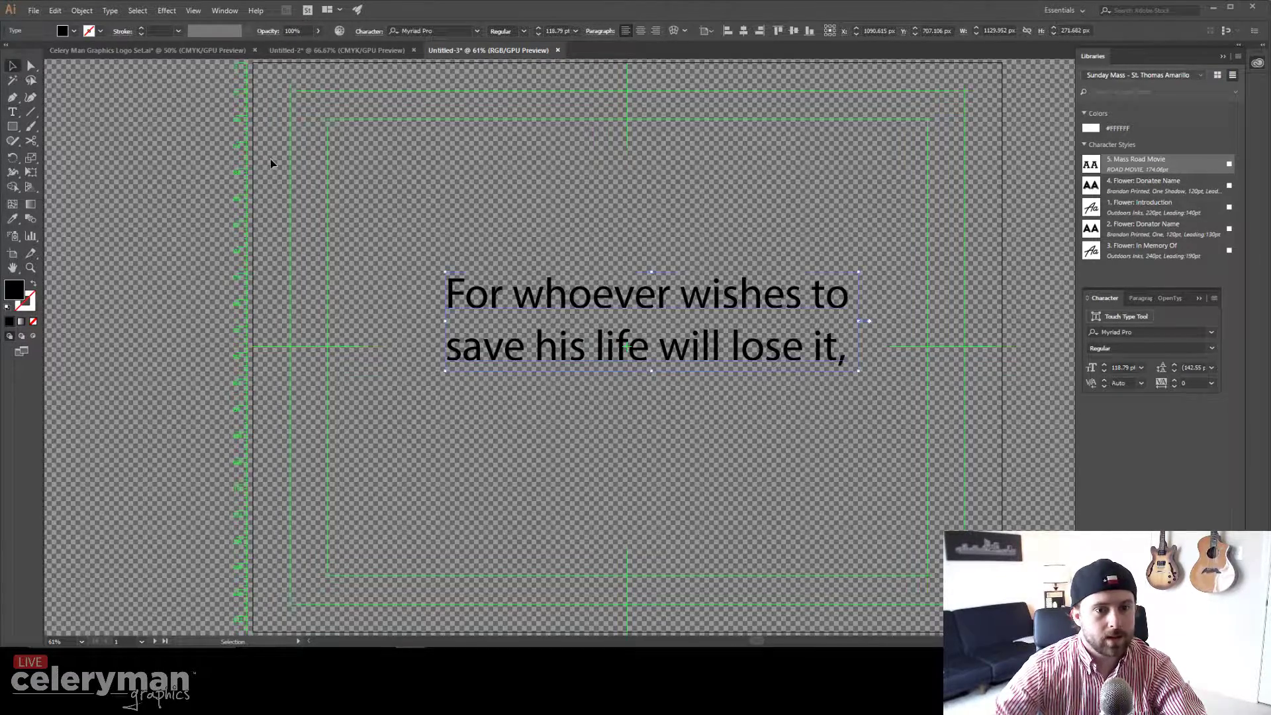
Step: Apply 1. Flower: Introduction to line one and 4. Flower: Donatee Name to line two
key("t")
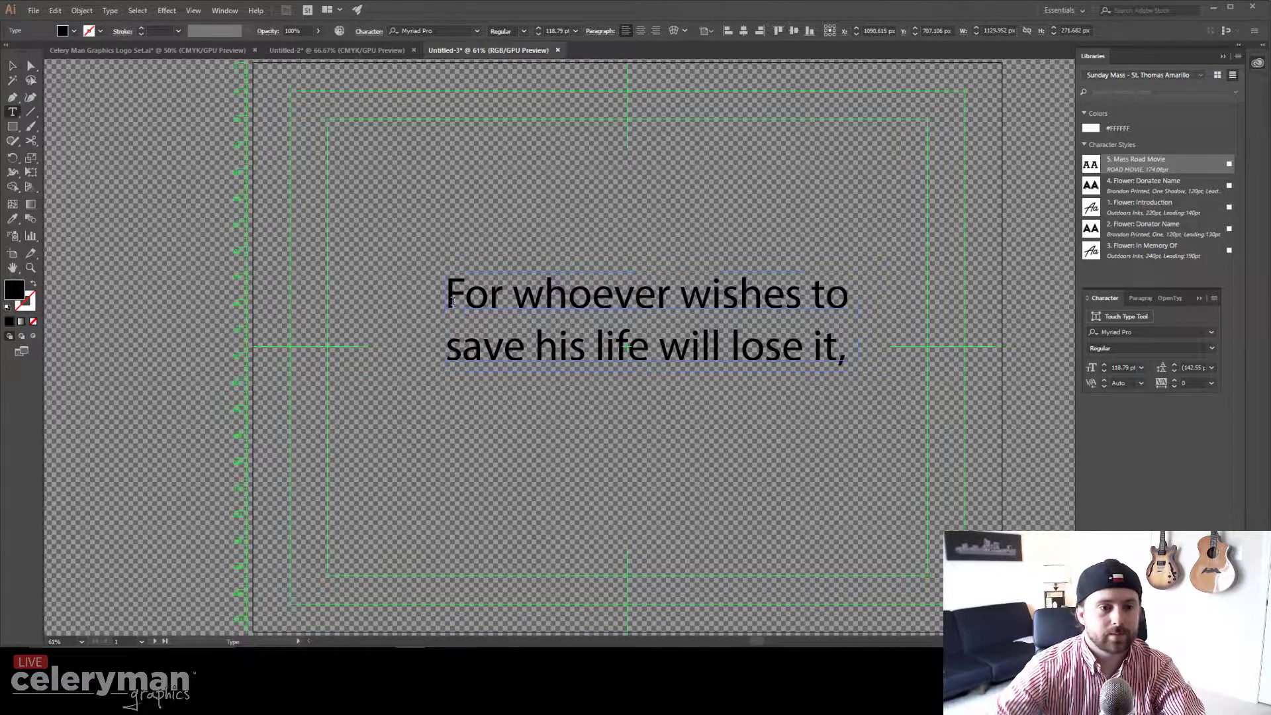
triple_click(639, 302)
left_click(1132, 215)
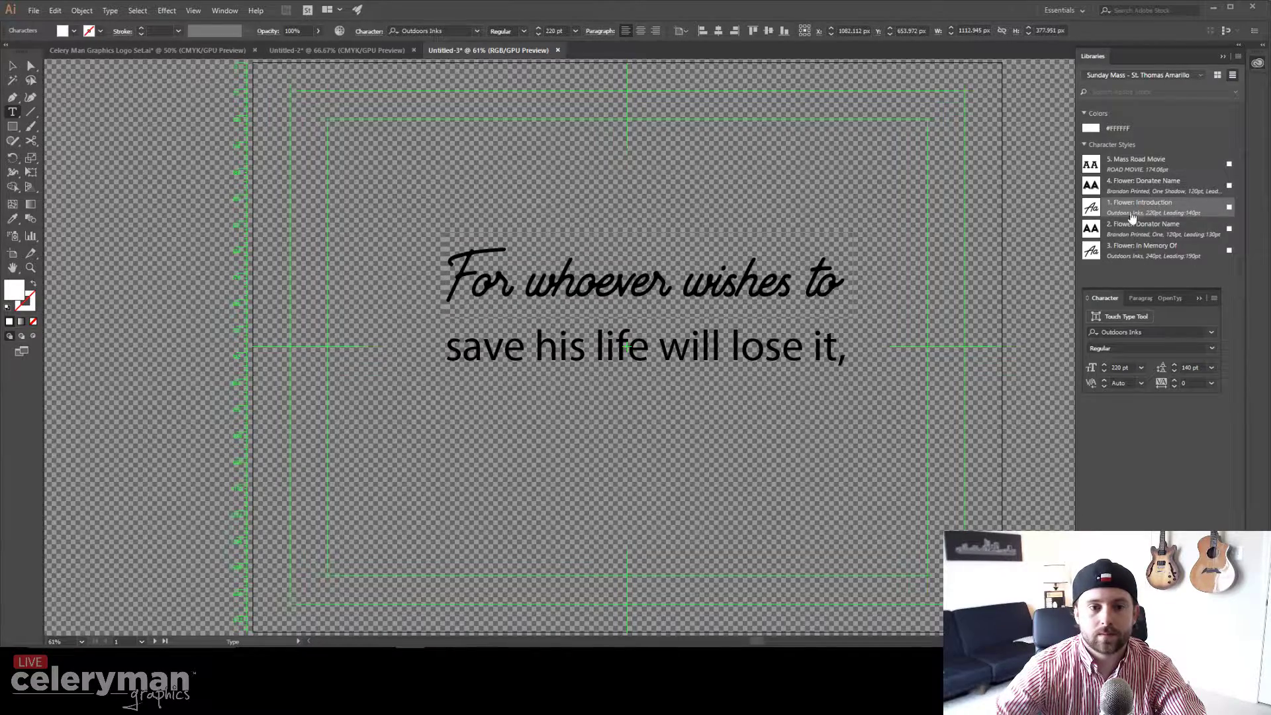
left_click_drag(452, 349, 850, 351)
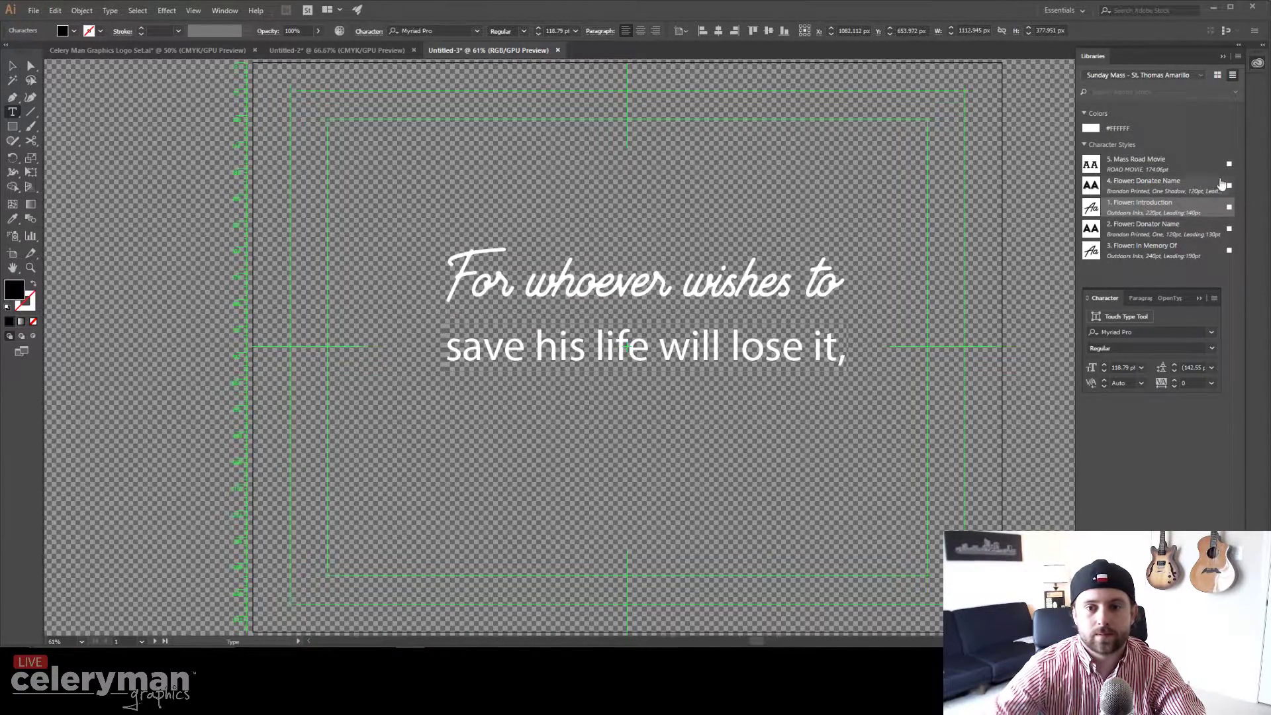
left_click(1139, 186)
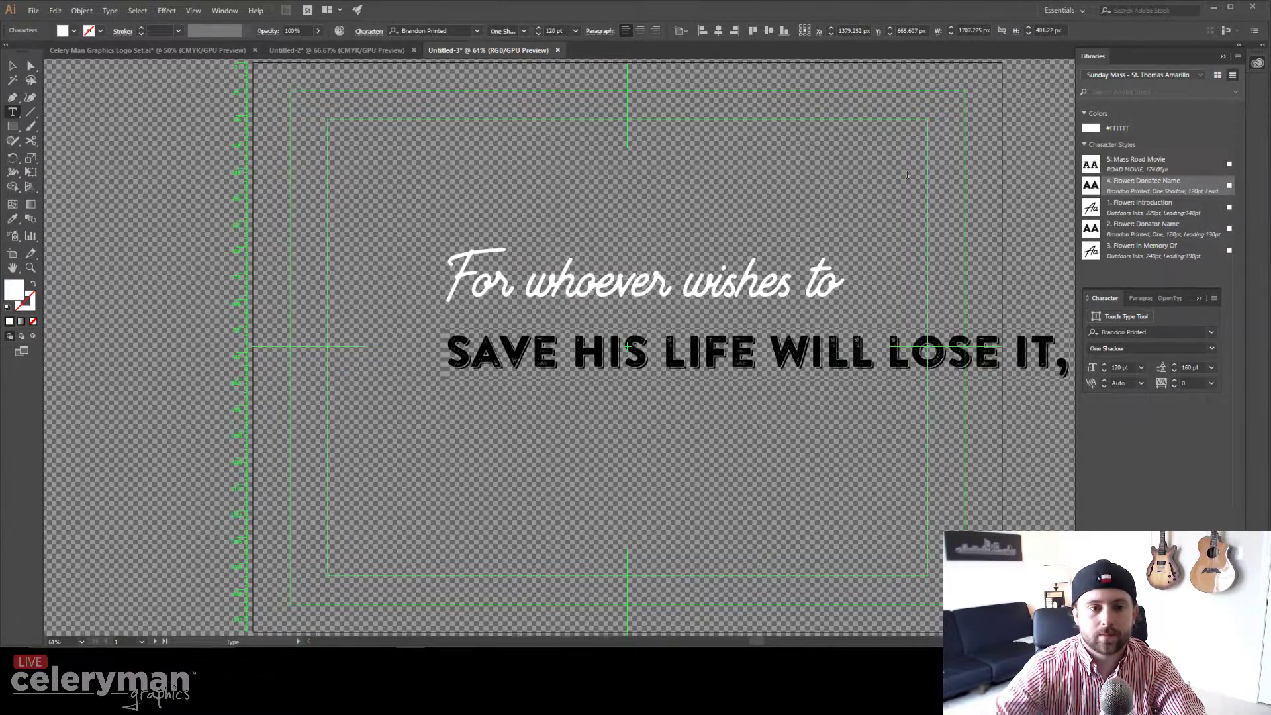
Step: Centre-align the lines, centre the frame horizontally on the artboard, and shrink it slightly
left_click(15, 66)
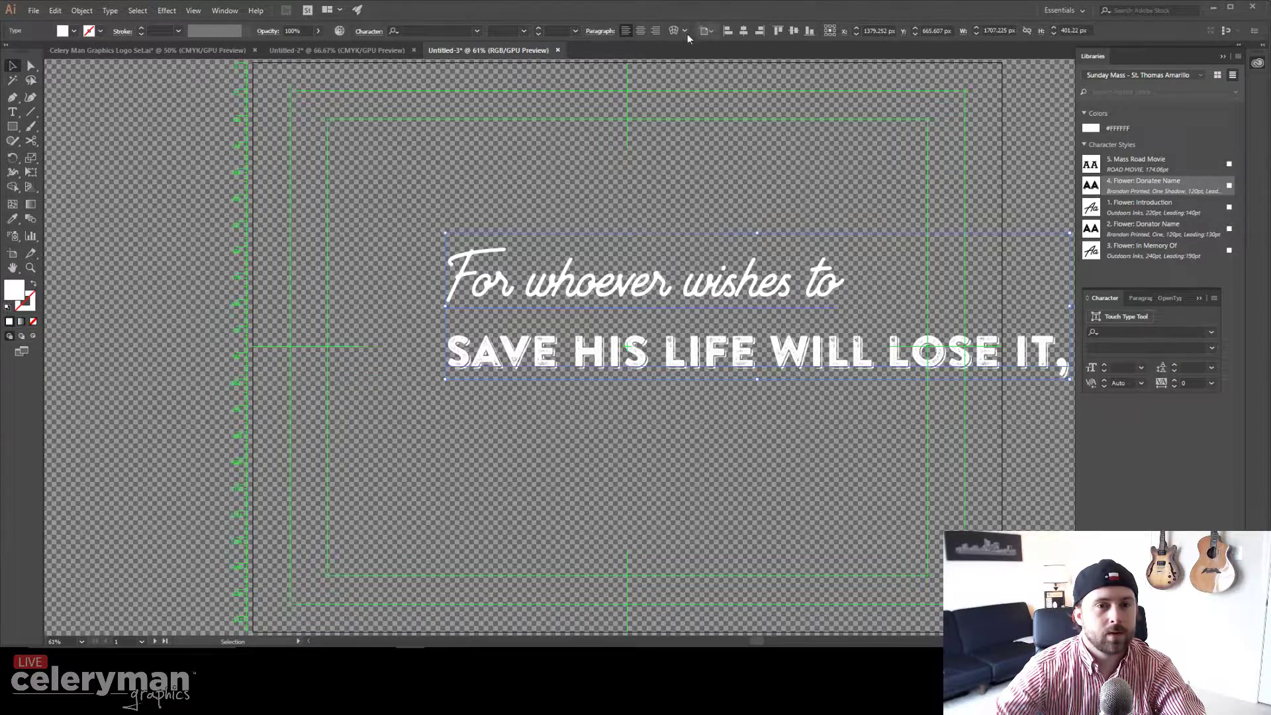
left_click(640, 31)
left_click(743, 30)
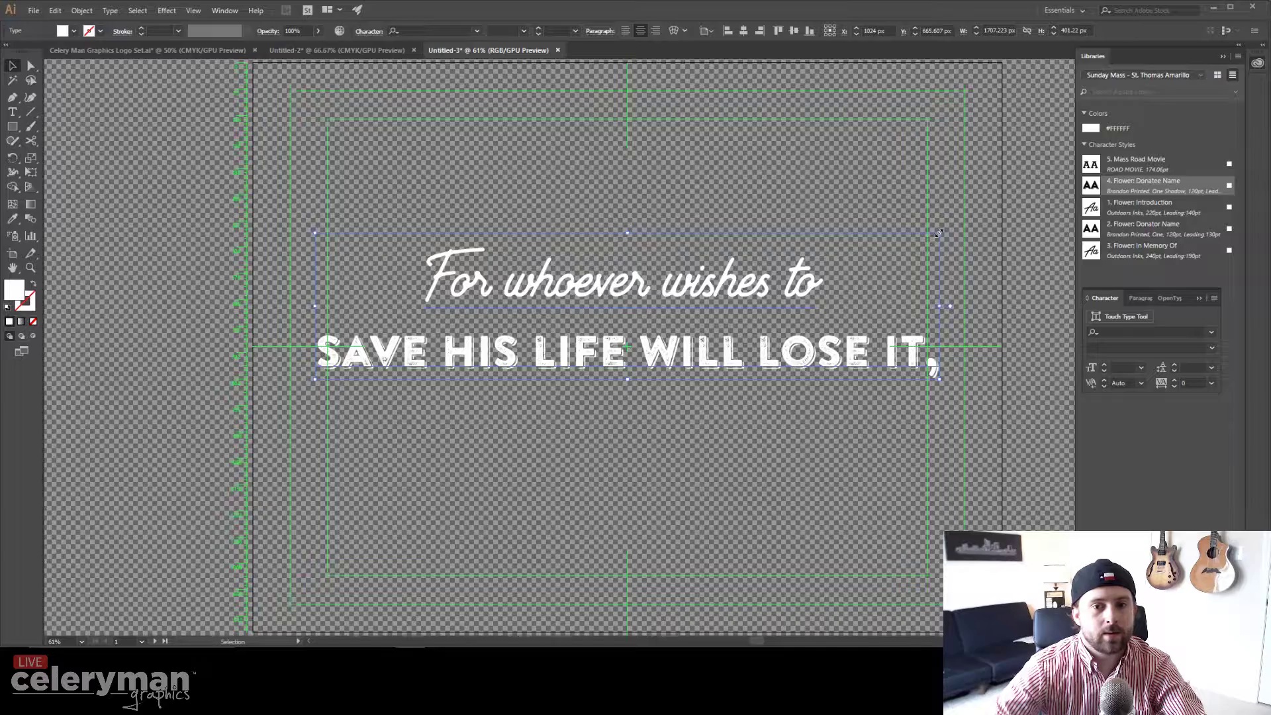
left_click_drag(938, 233, 926, 236)
left_click(32, 10)
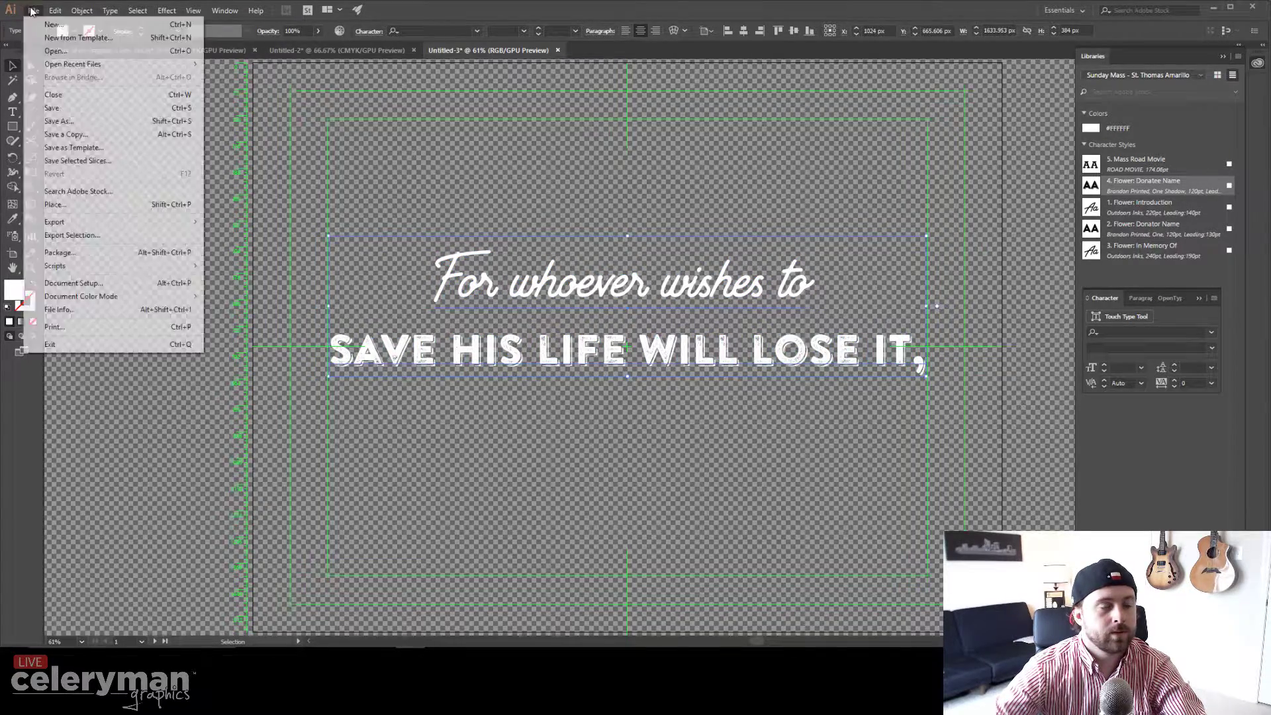
Step: Export as 04.30.2017-1 over the existing file, accepting the transparent 300 ppi PNG options
mouse_move(112, 222)
left_click(252, 237)
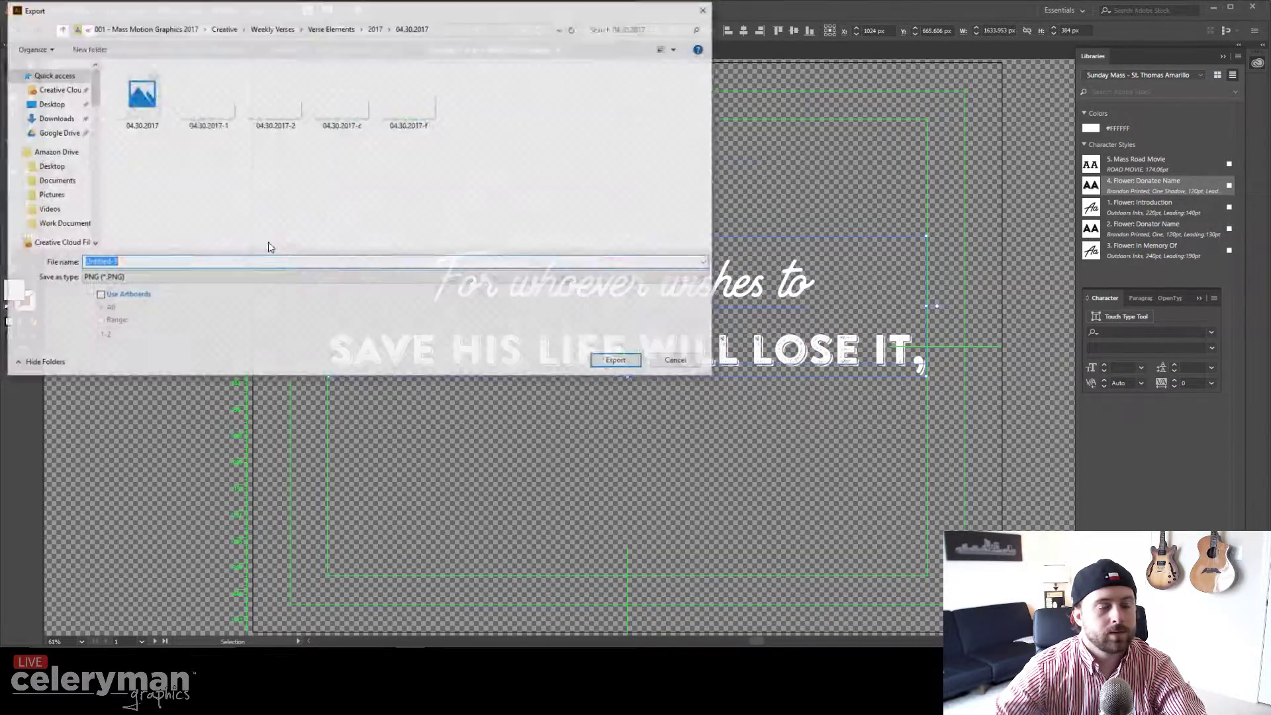
left_click(222, 118)
left_click(621, 362)
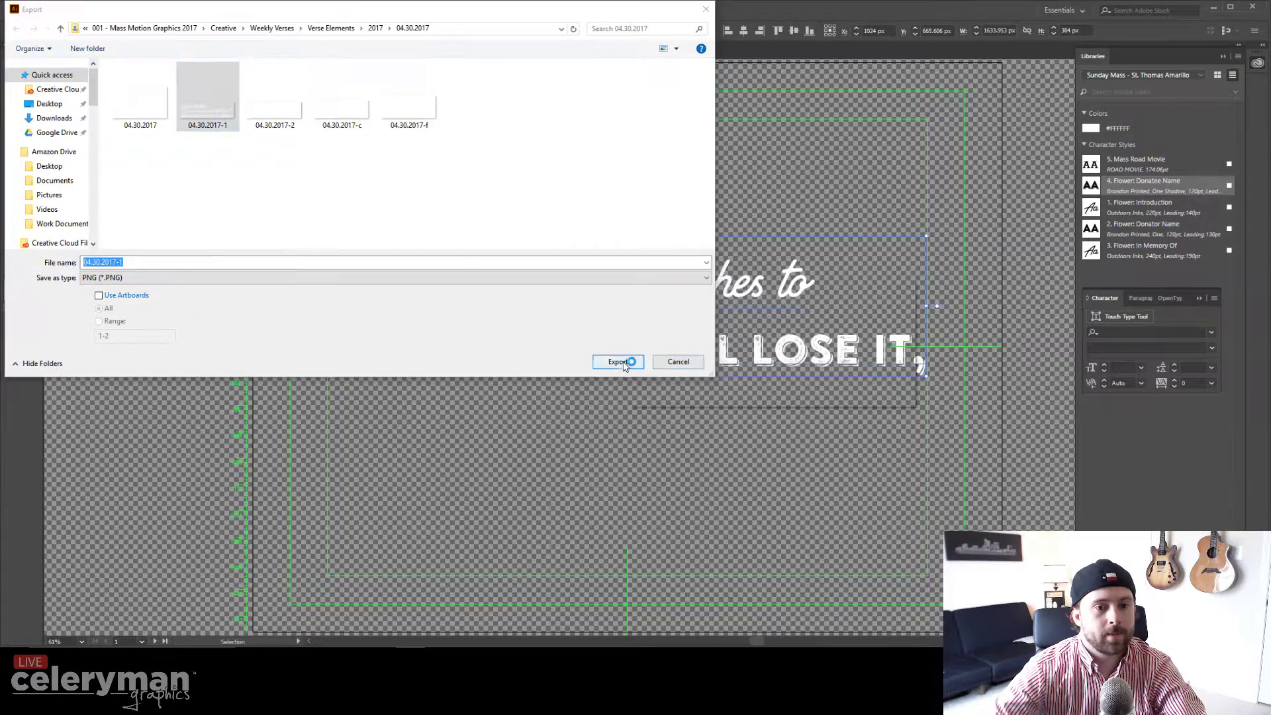
key("Return")
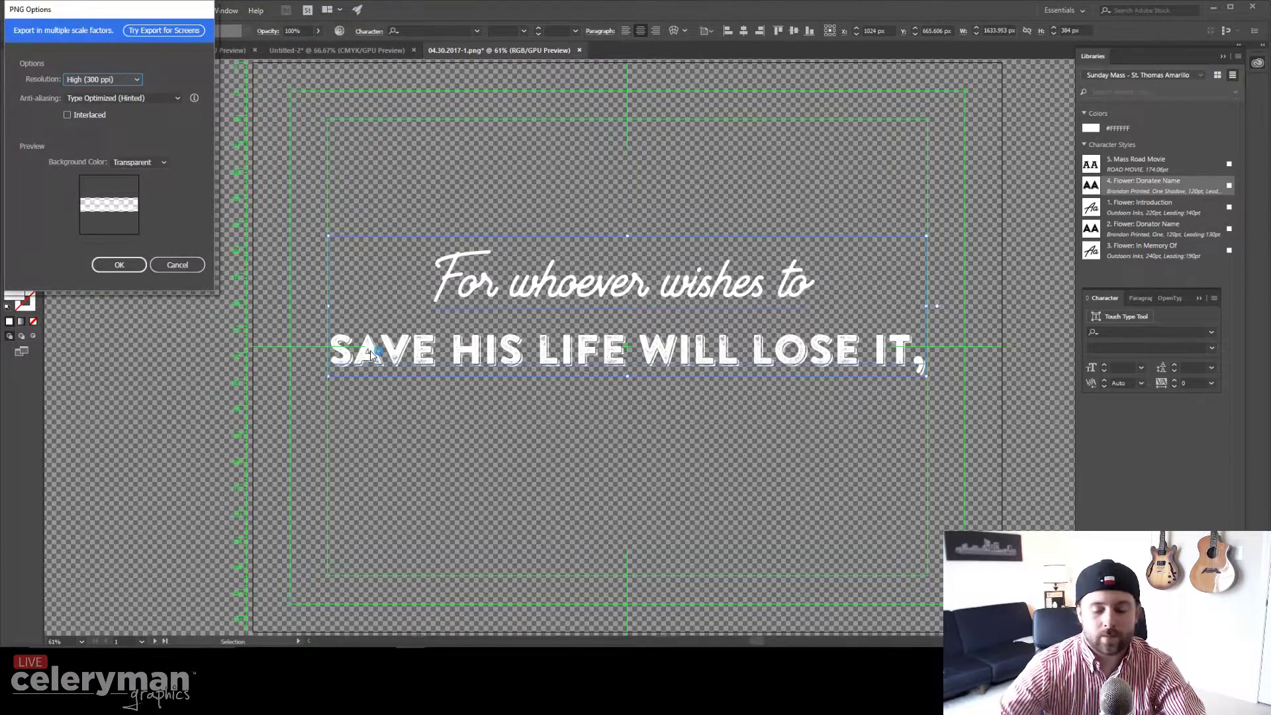
key("Return")
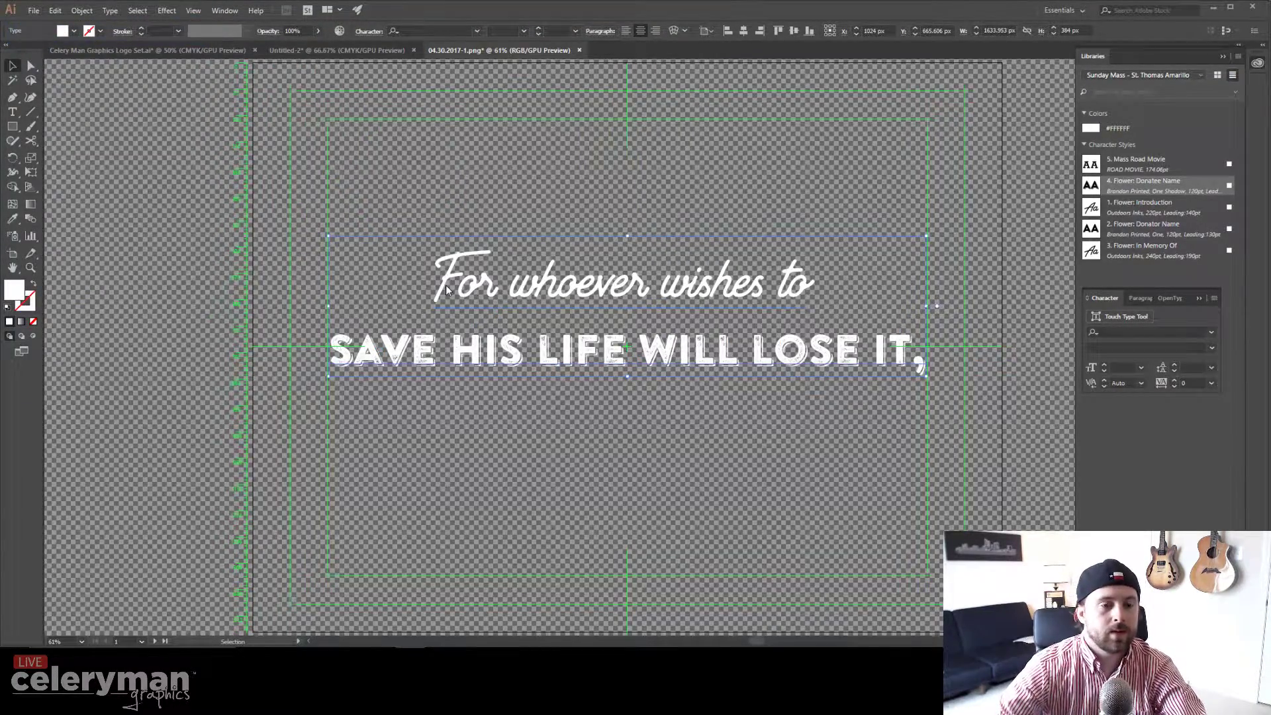
Step: Paste the three new verse lines, centre-align them, and apply the Flower: Donatee Name style
key("t")
key("v")
left_click(441, 287)
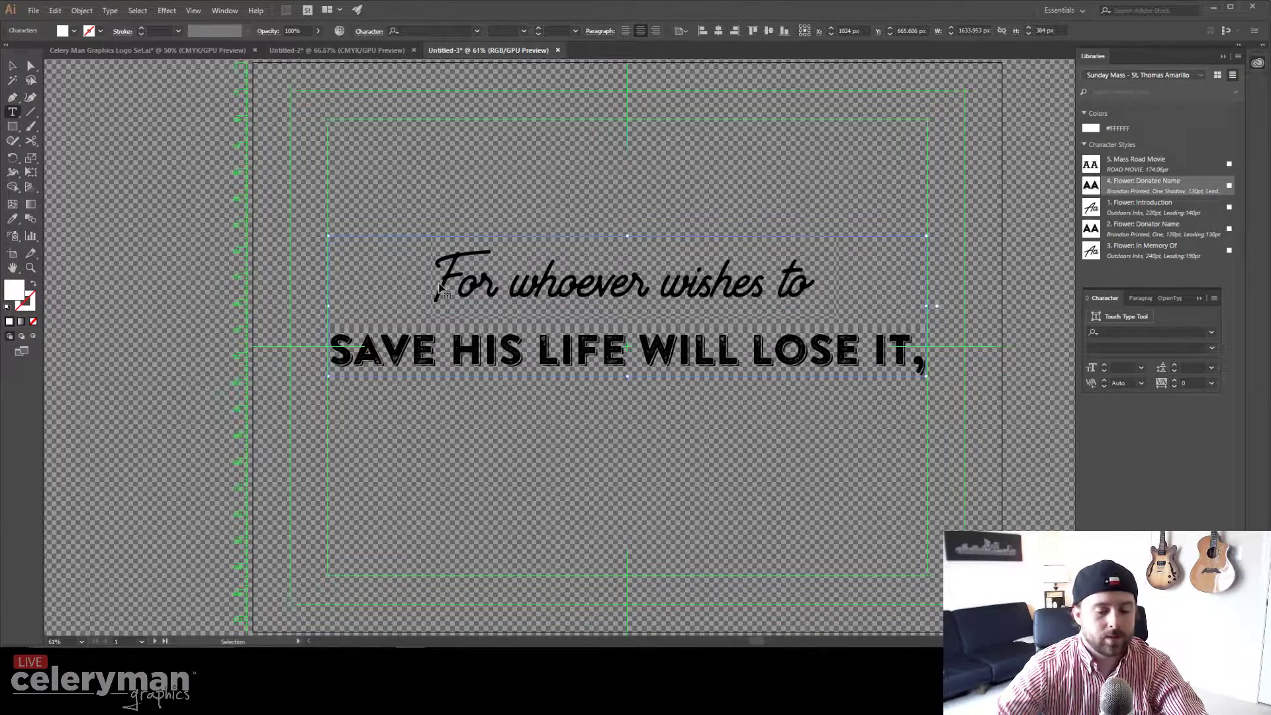
key("ctrl+v")
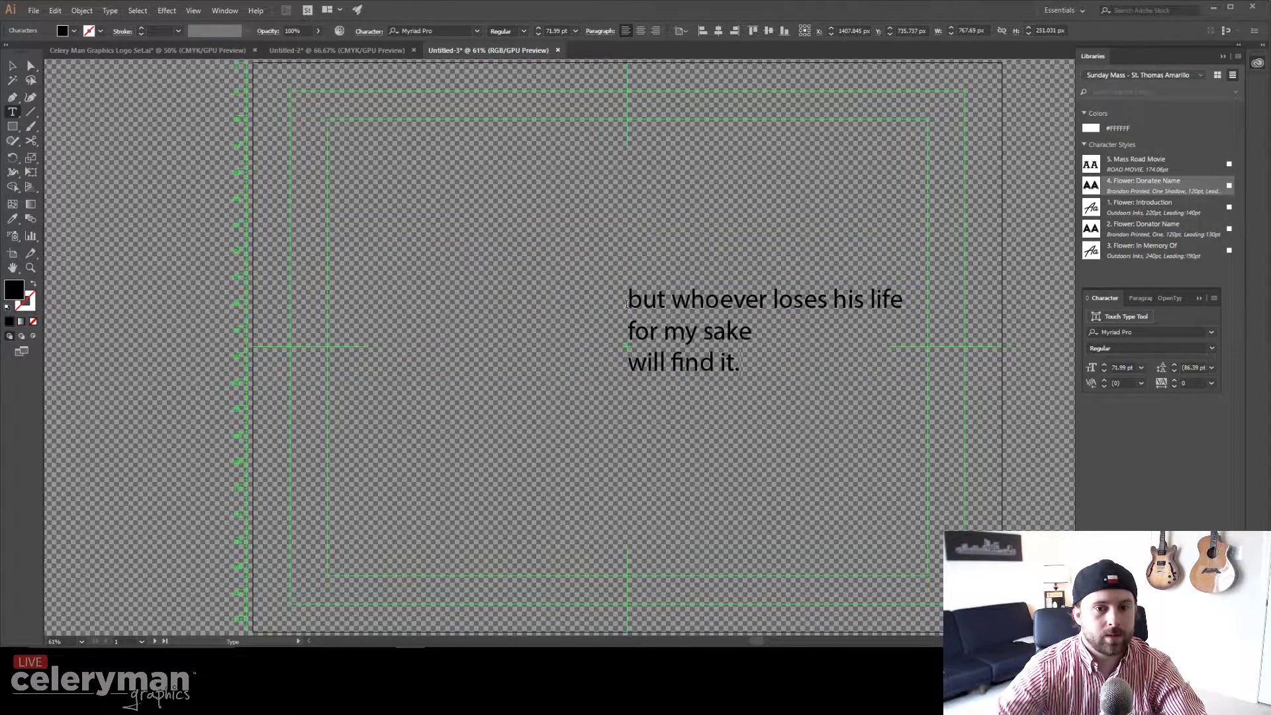
left_click_drag(630, 301, 774, 374)
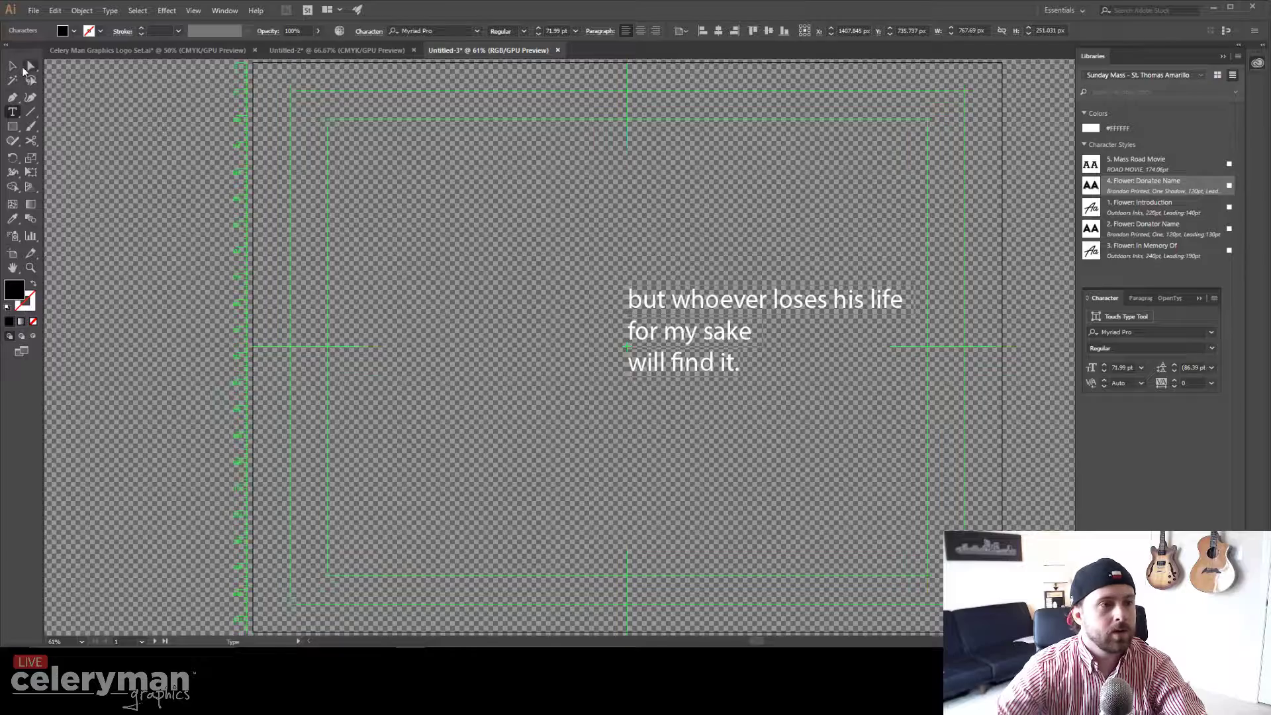
left_click(14, 66)
left_click(641, 31)
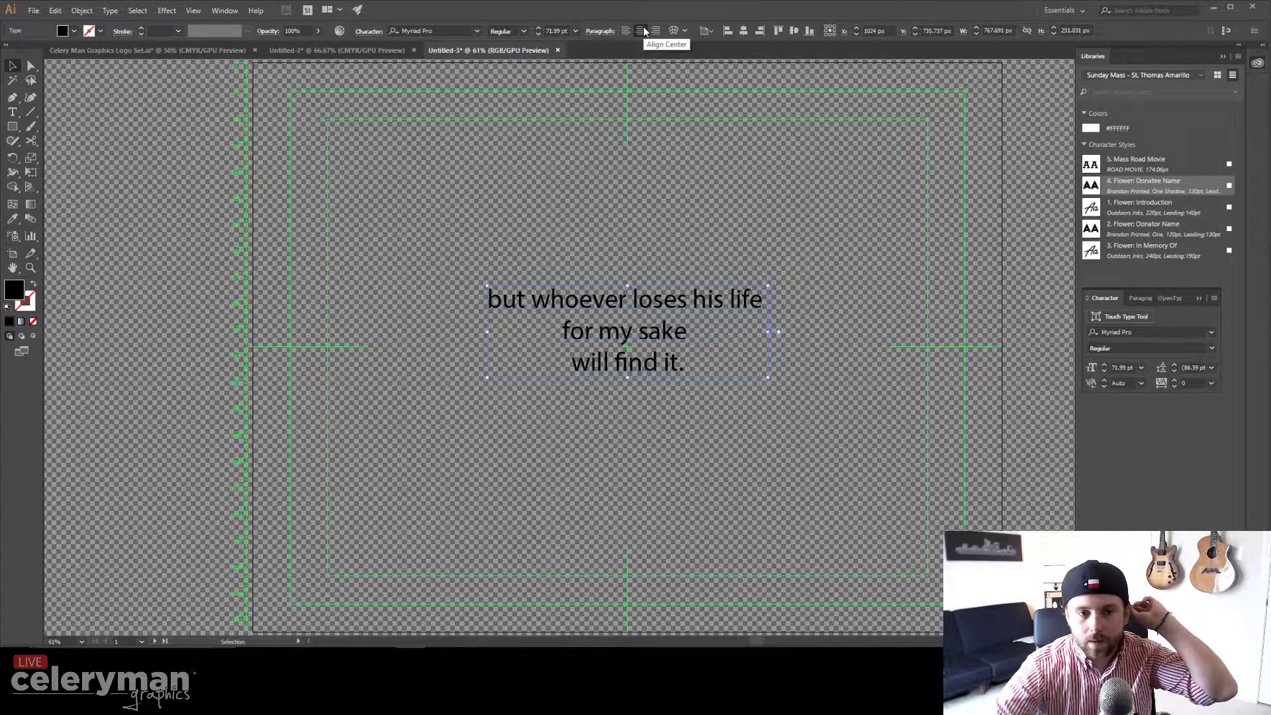
left_click(1116, 191)
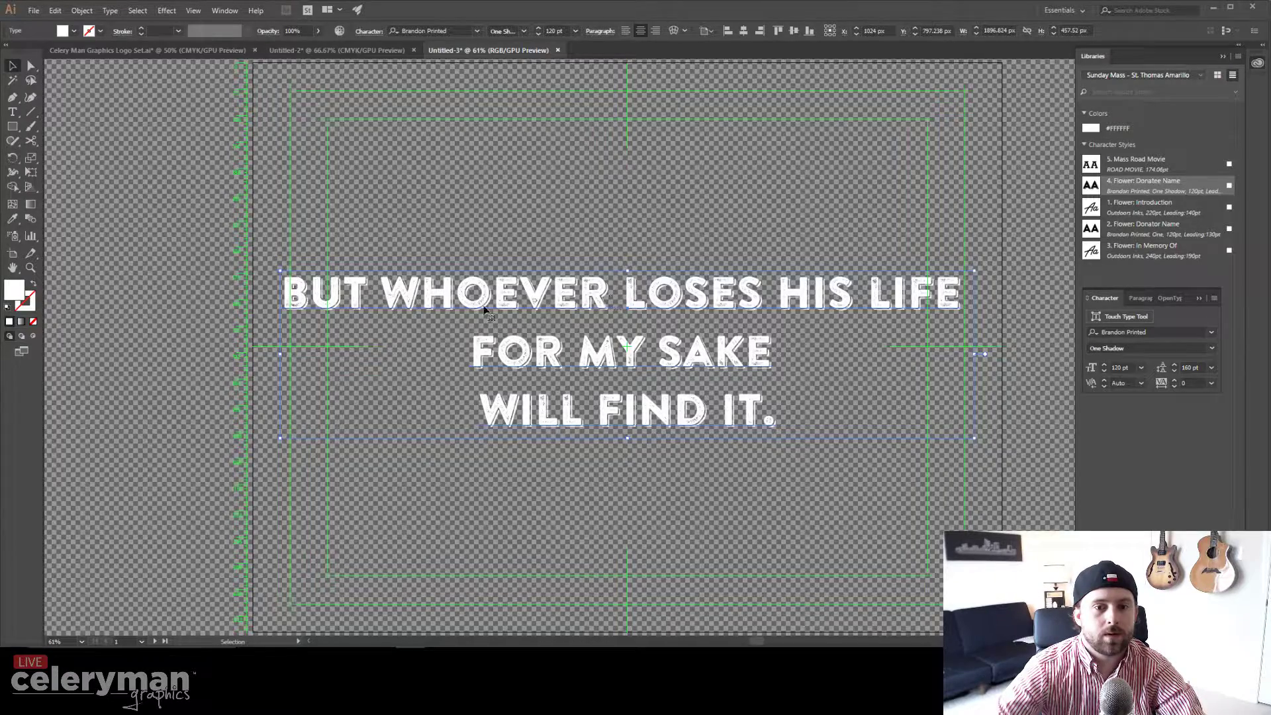
Step: Style line one Flower: In Memory Of, FOR MY SAKE Mass Road Movie; set leading 90 and 130 pt
key("t")
left_click_drag(278, 296, 993, 306)
left_click(1138, 218)
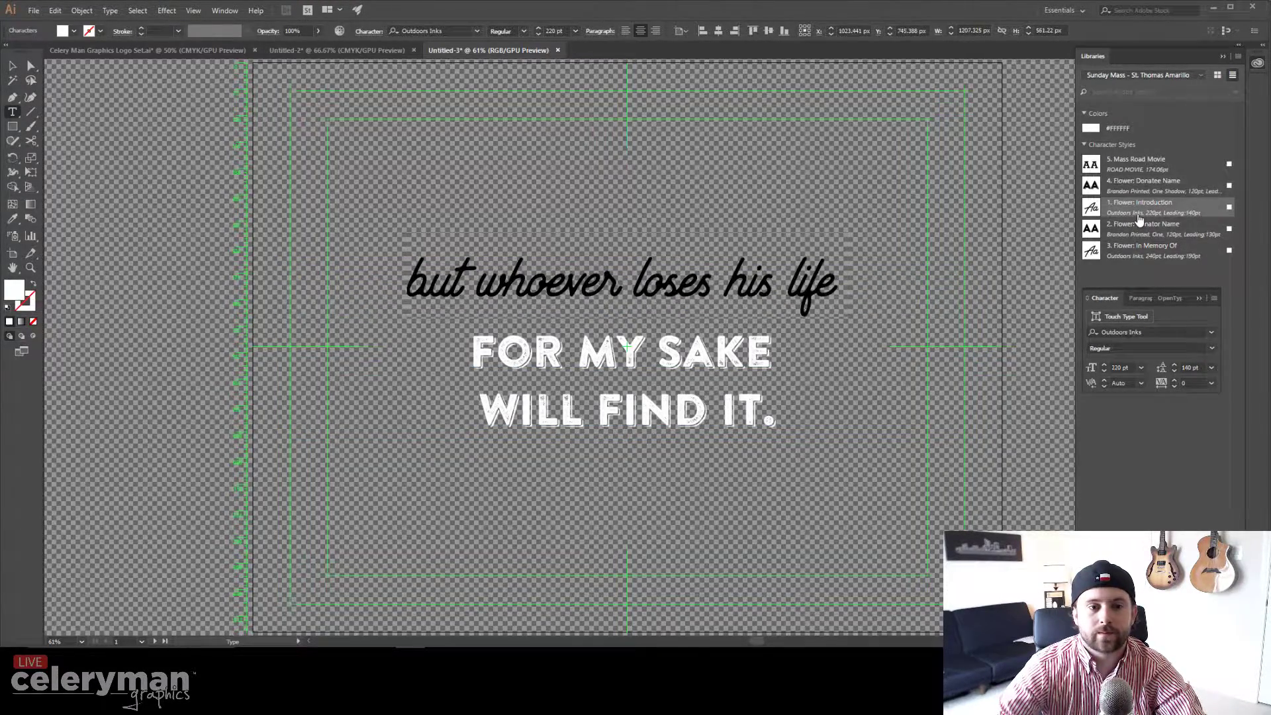
left_click(1133, 256)
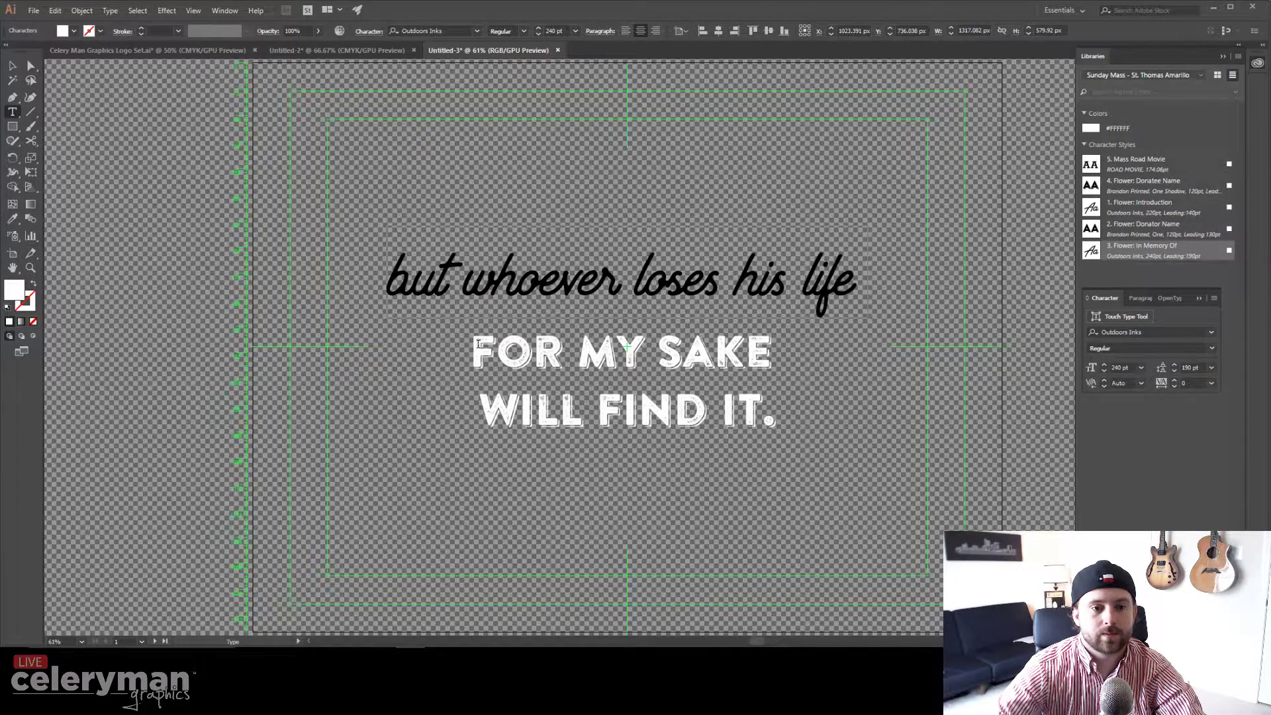
left_click_drag(474, 355, 778, 361)
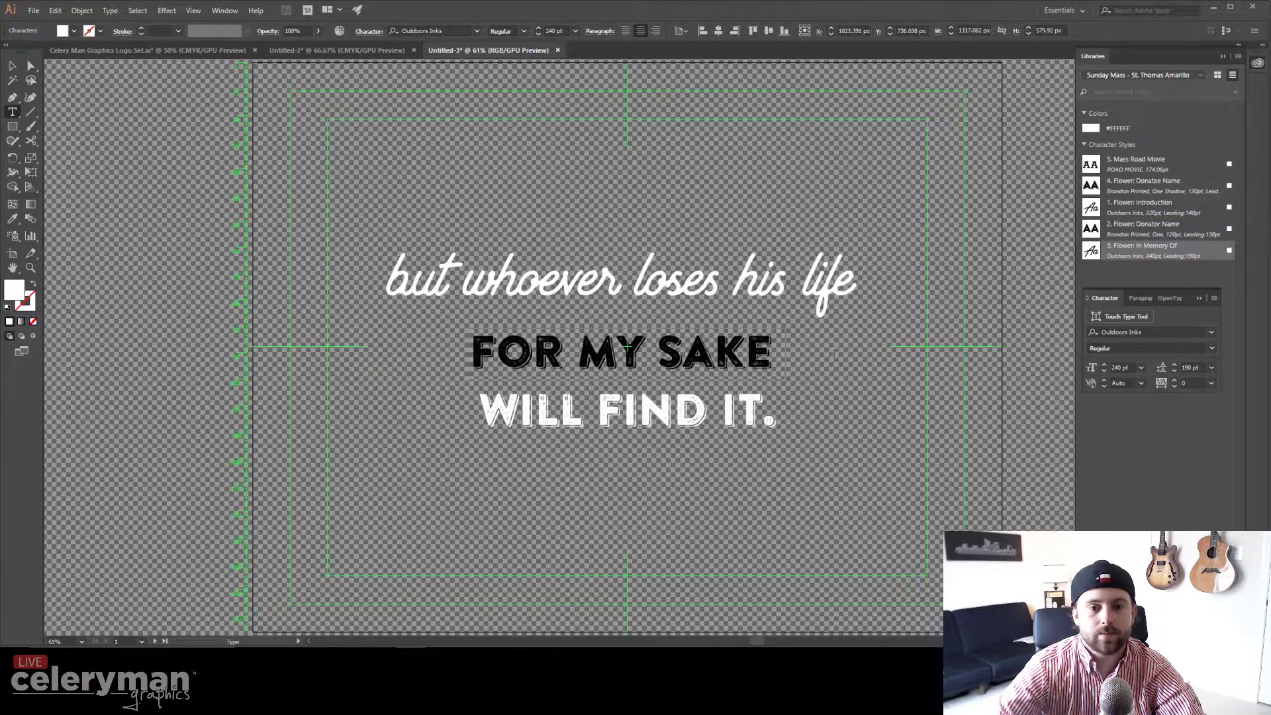
left_click(1138, 163)
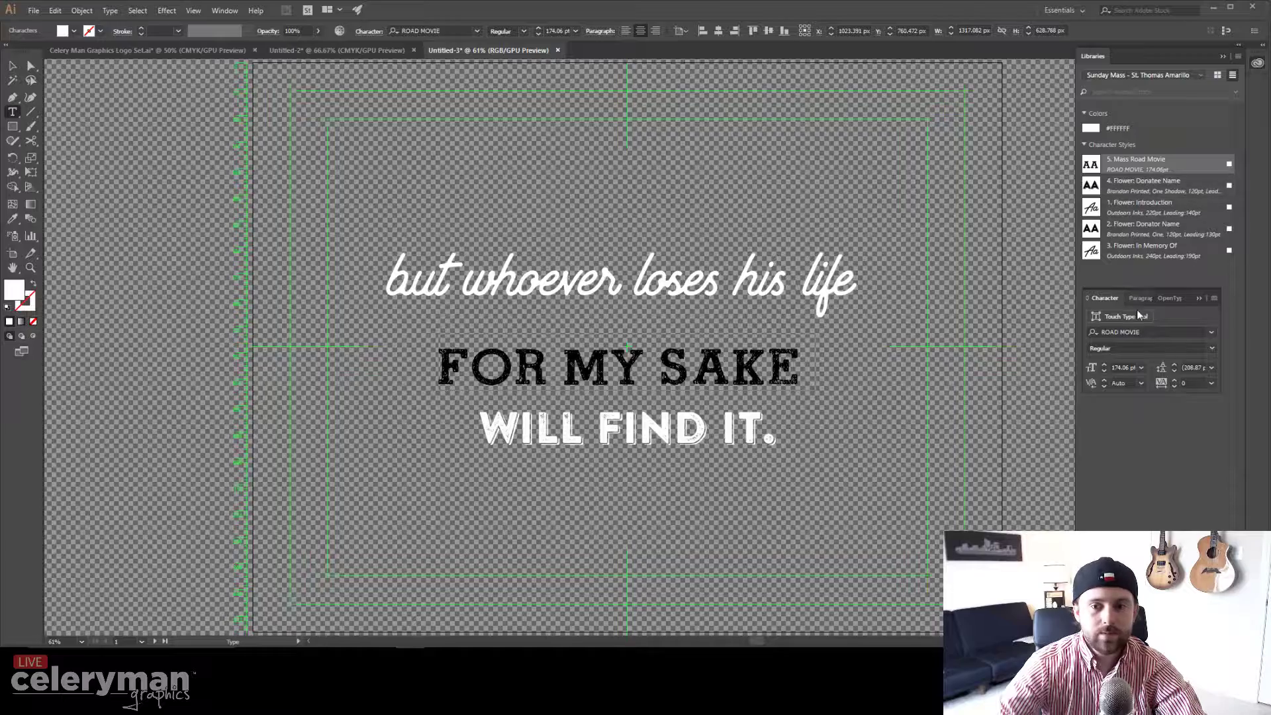
left_click(1176, 375)
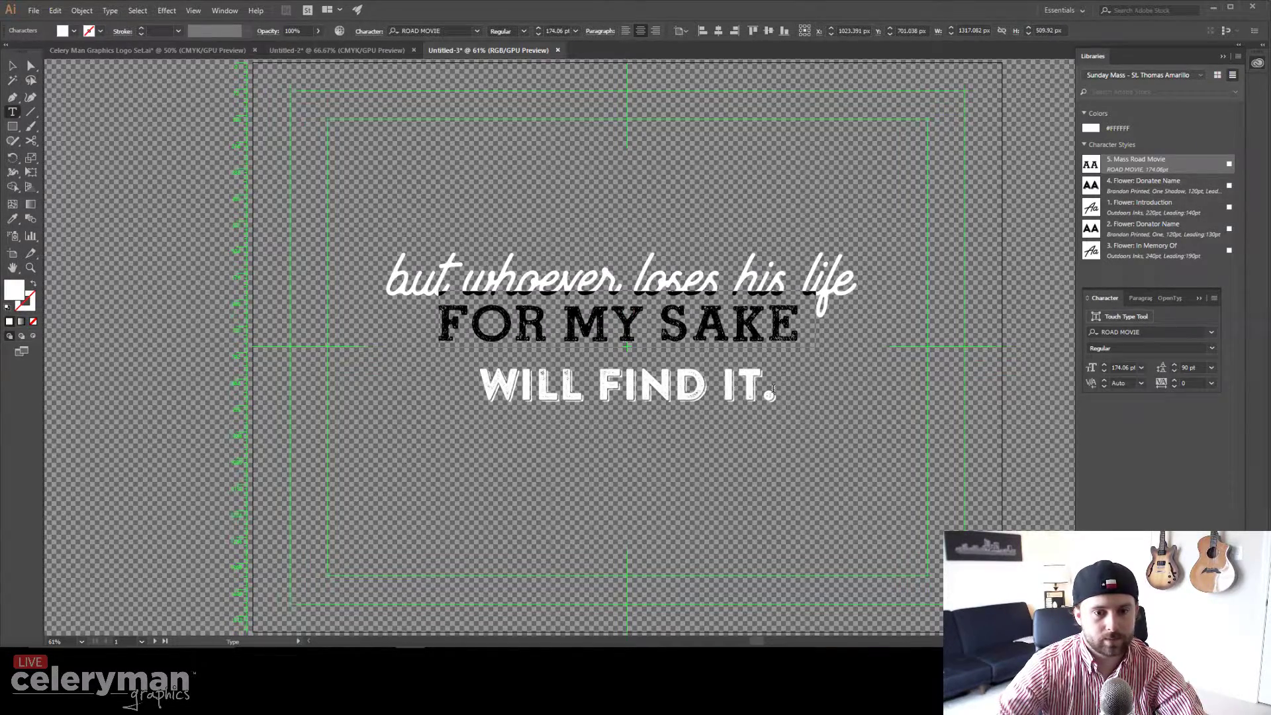
left_click_drag(773, 390, 478, 390)
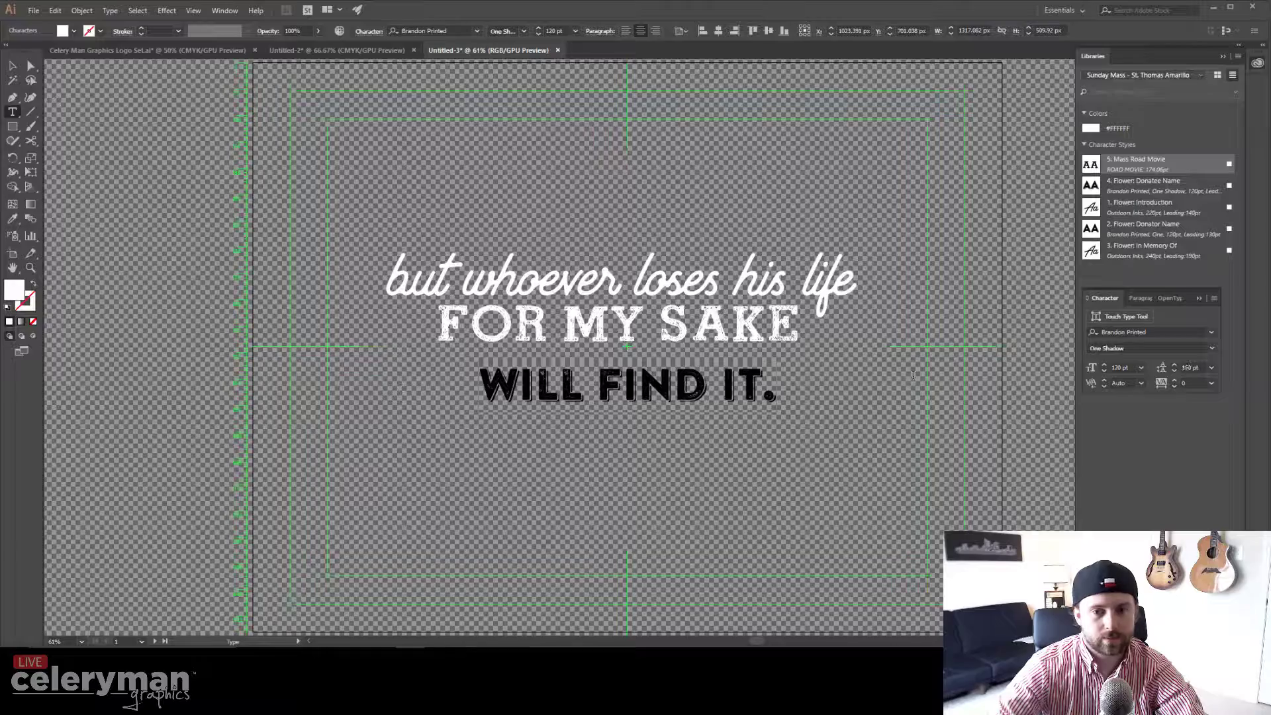
left_click(1175, 373)
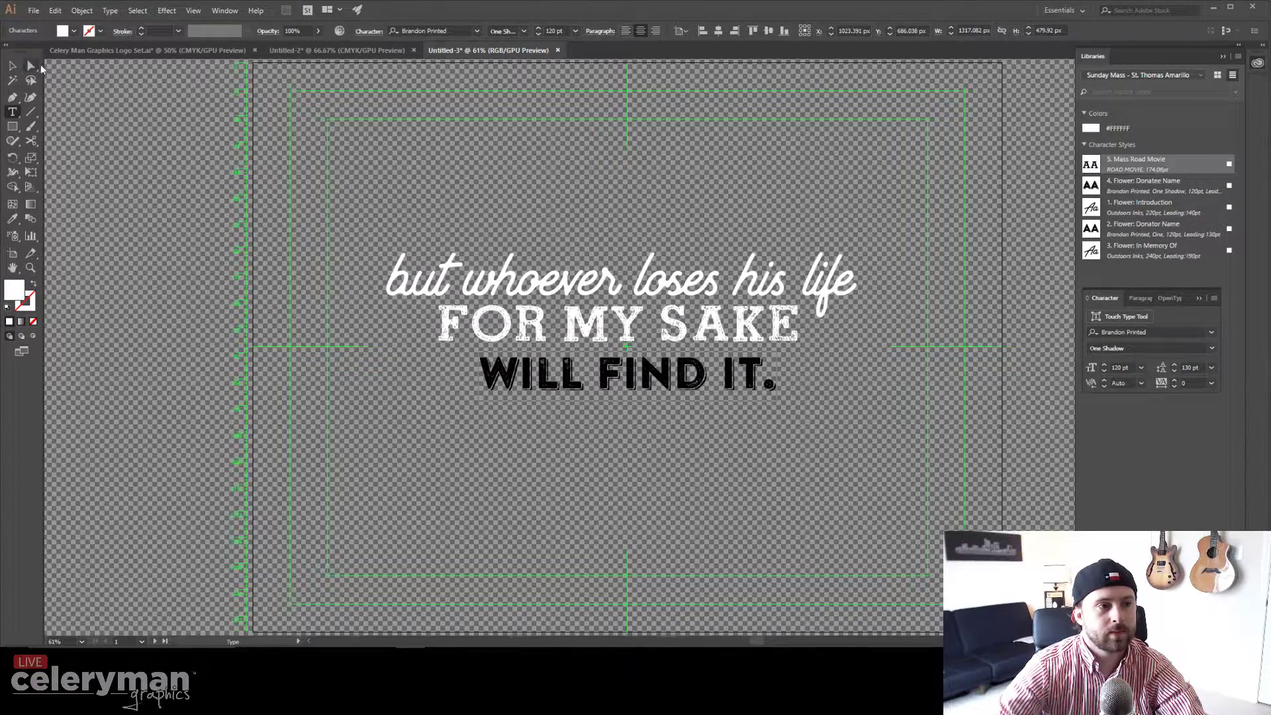
Step: Enlarge the verse block, convert it to outlines, and centre it horizontally on the artboard
left_click(13, 66)
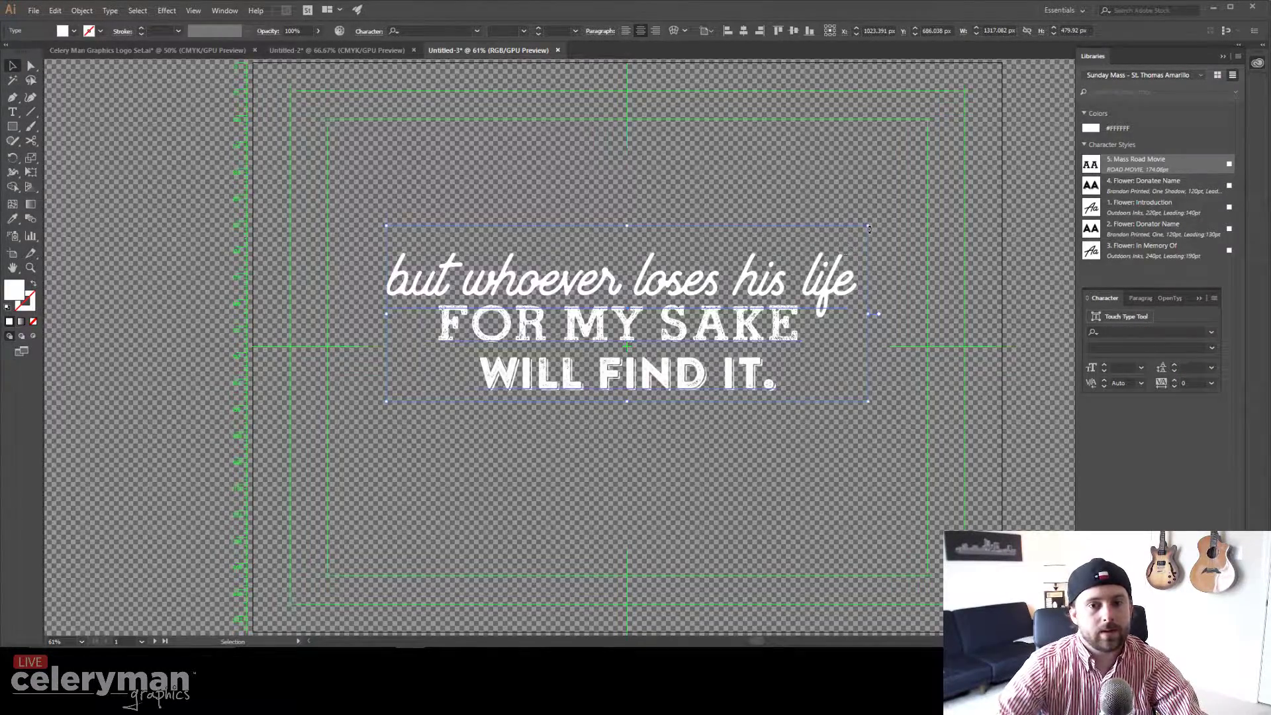
left_click_drag(869, 229, 882, 205)
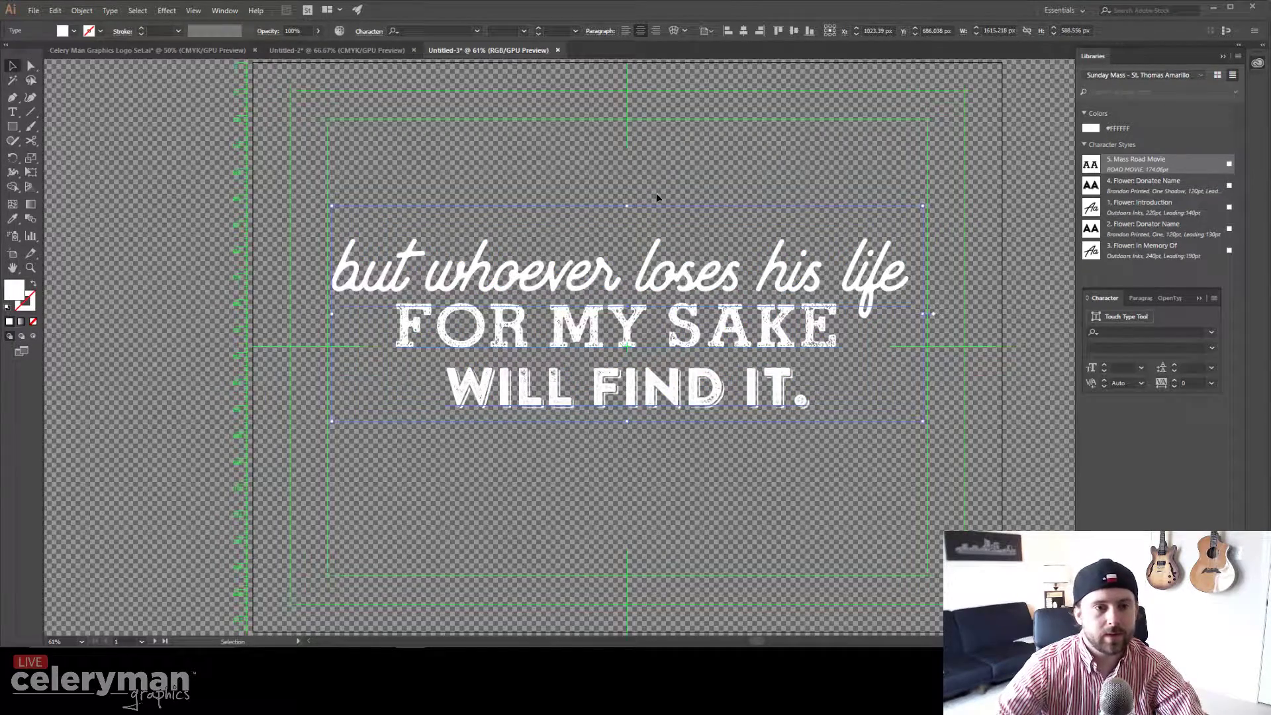
key("ctrl+shift+o")
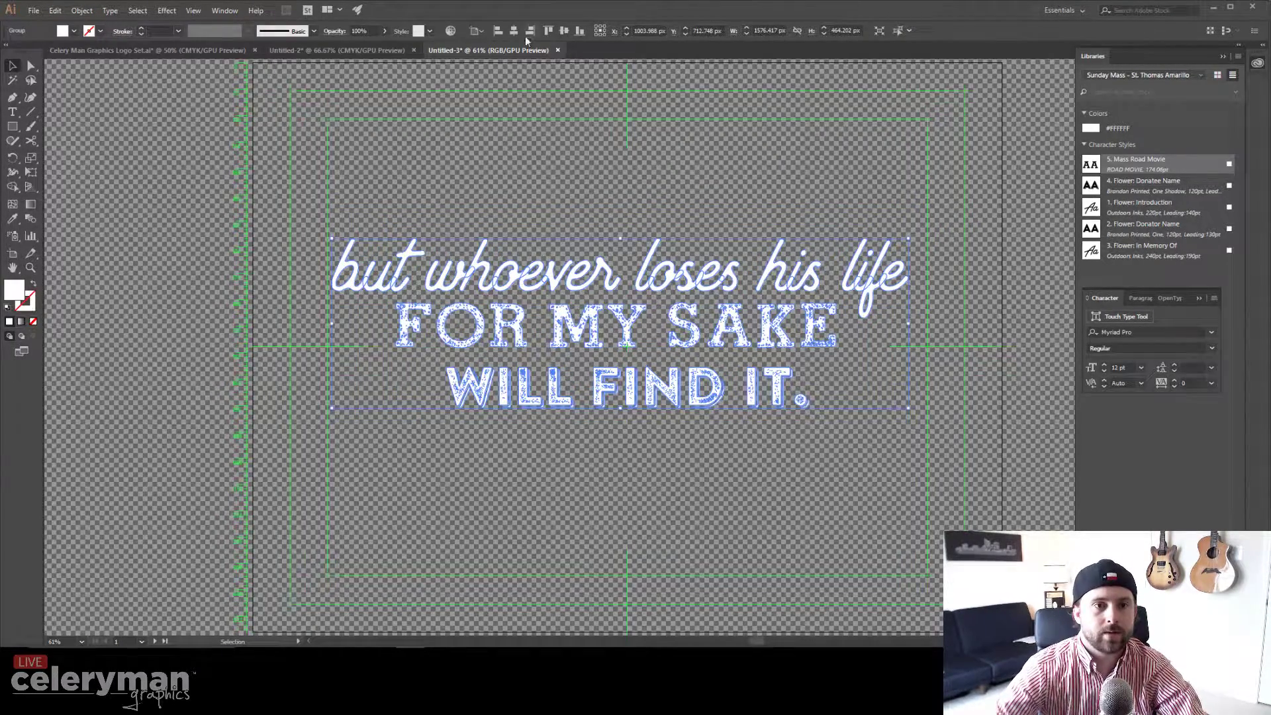
left_click(513, 32)
left_click(531, 134)
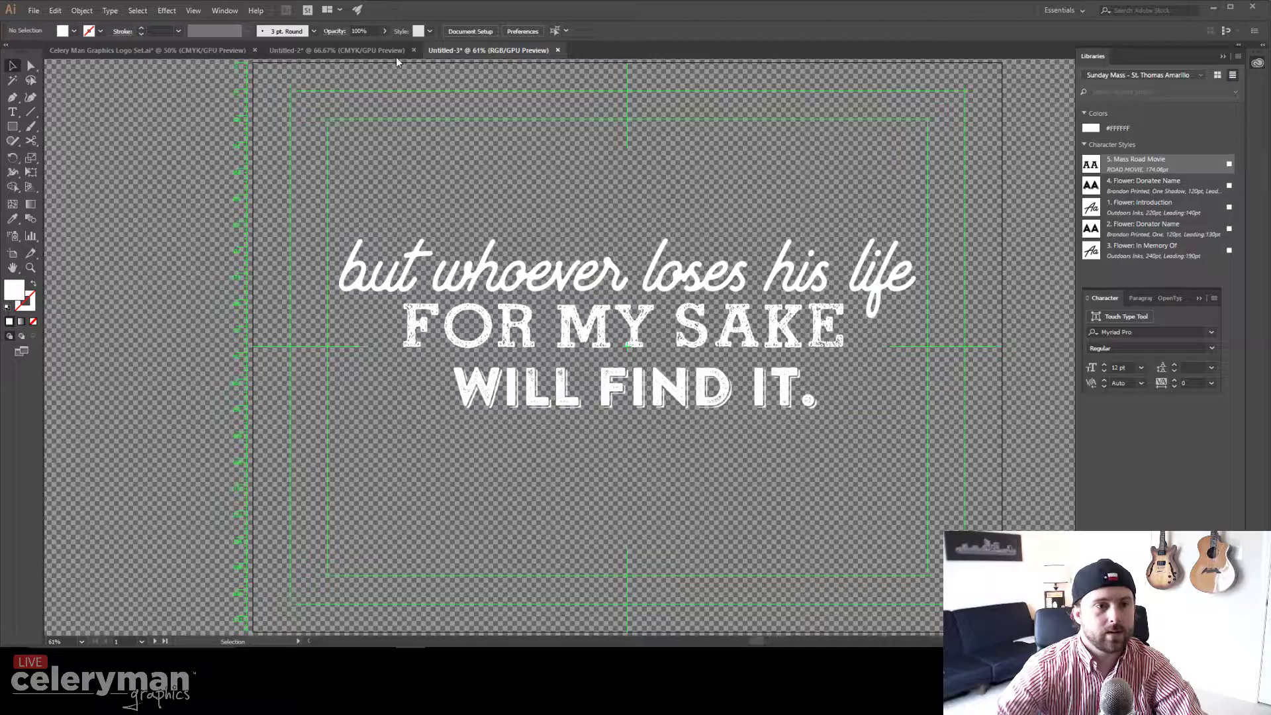
Step: Export the verse as PNG 04.30.2017-2, replacing the existing file and accepting the PNG options
left_click(33, 11)
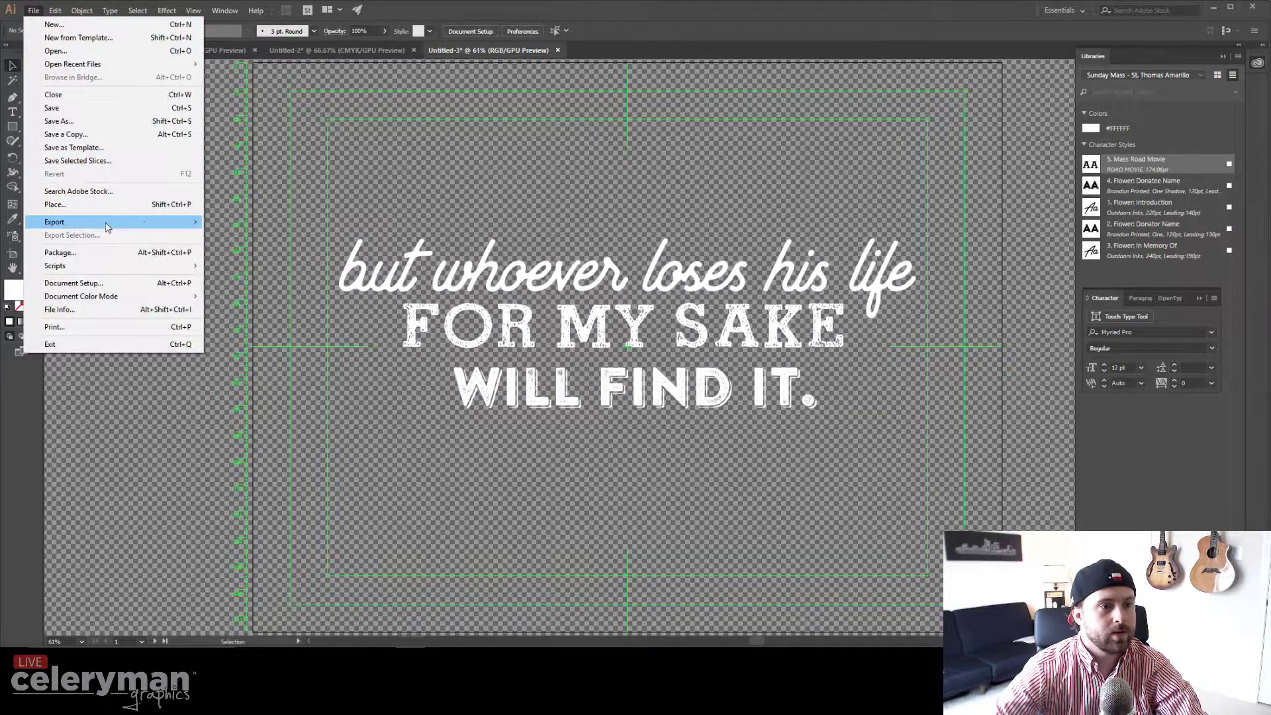
mouse_move(108, 231)
left_click(229, 236)
left_click(275, 109)
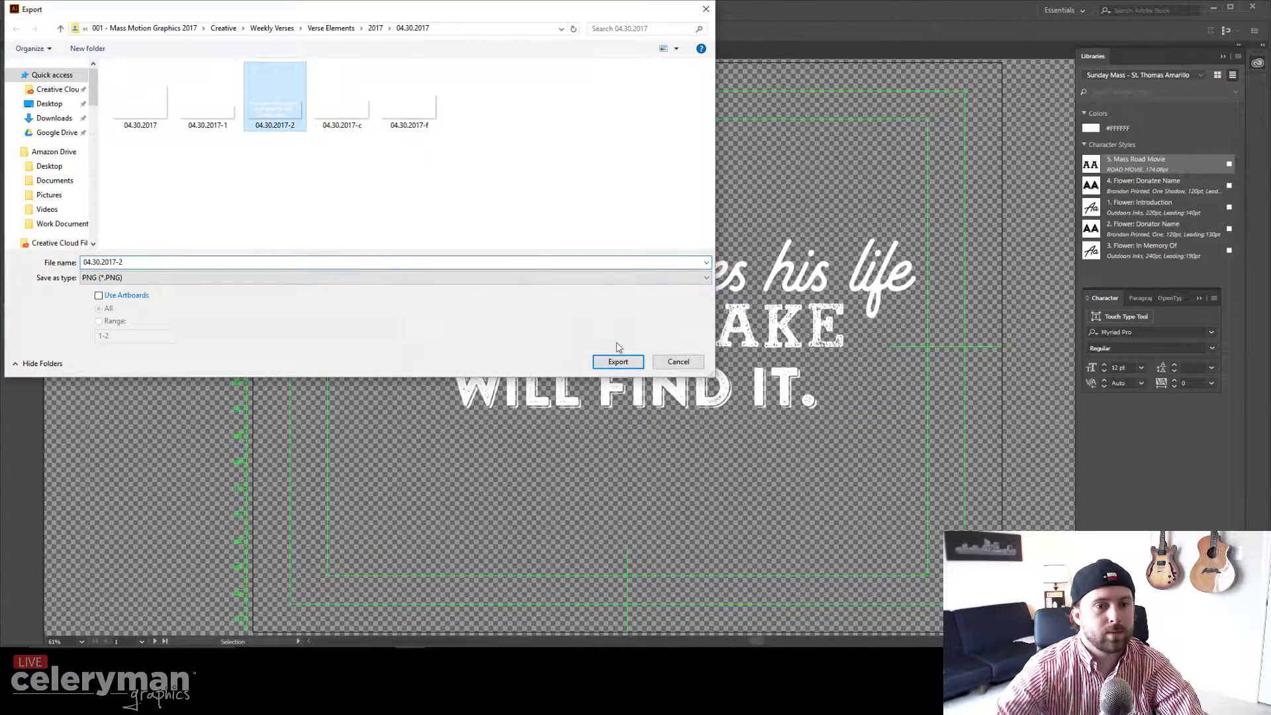
left_click(618, 368)
key("Return")
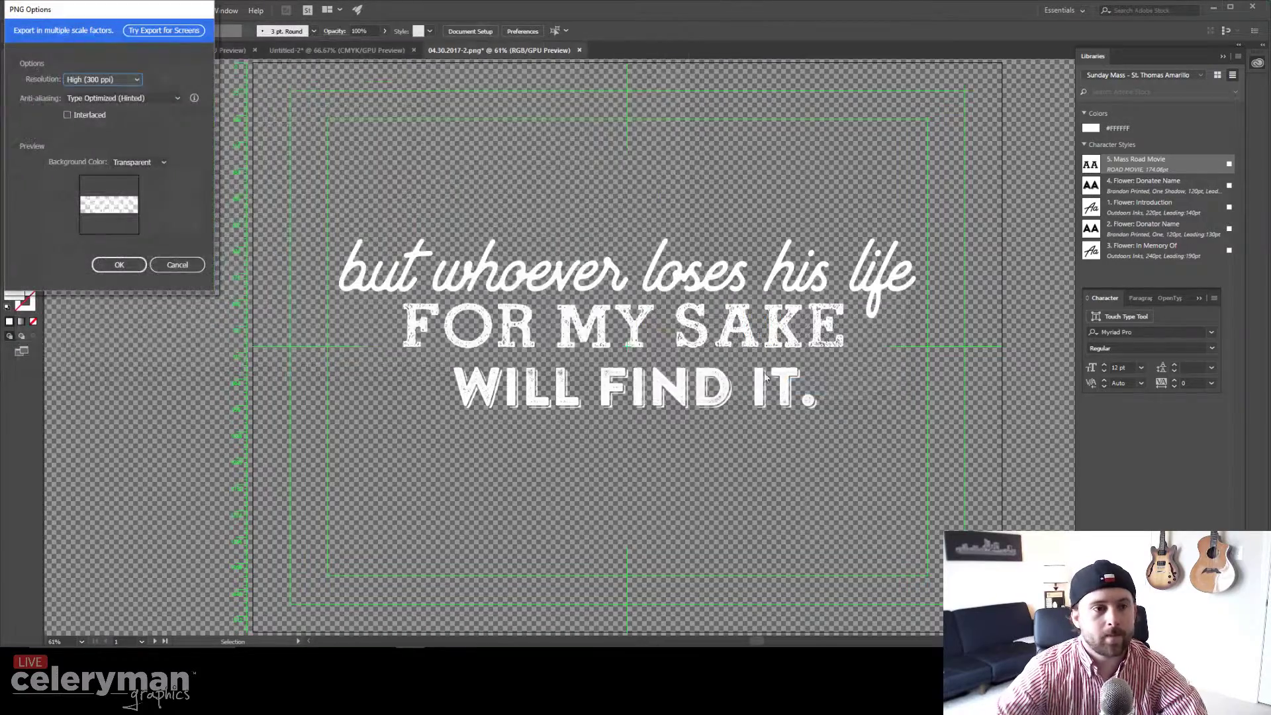
left_click(119, 264)
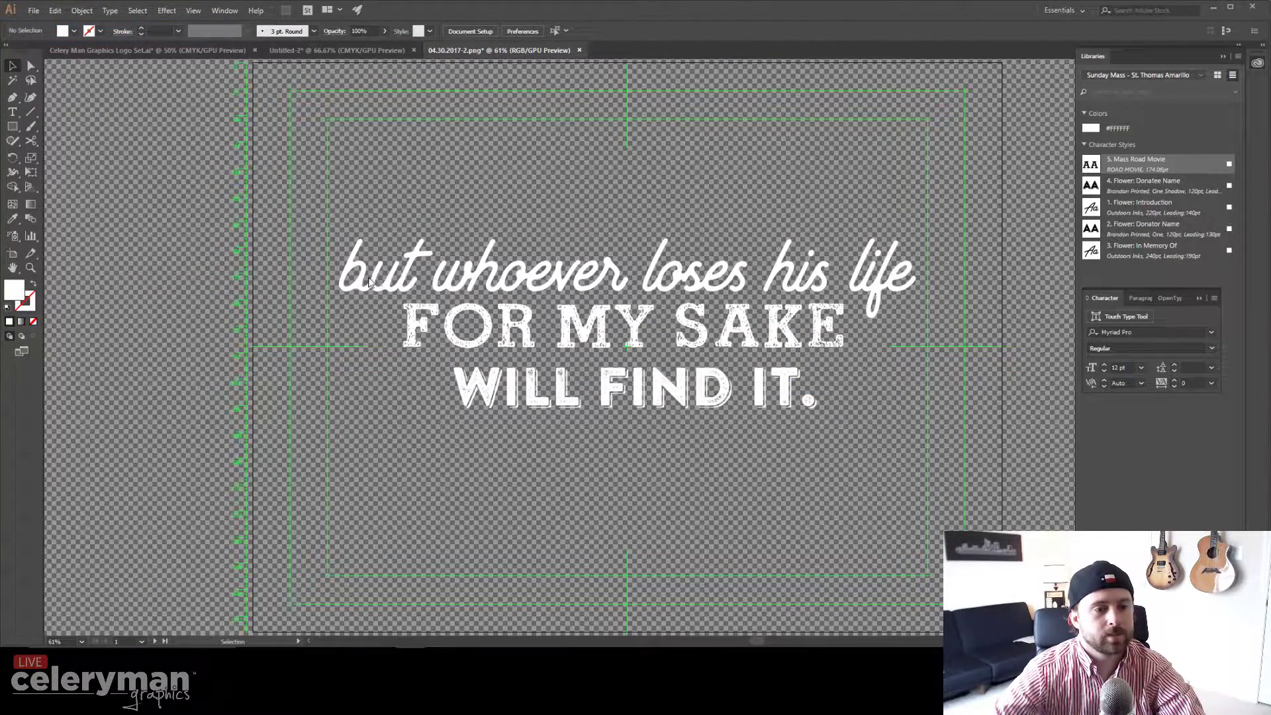
Step: Select the outlined verse artwork and delete it from the artboard
key("t")
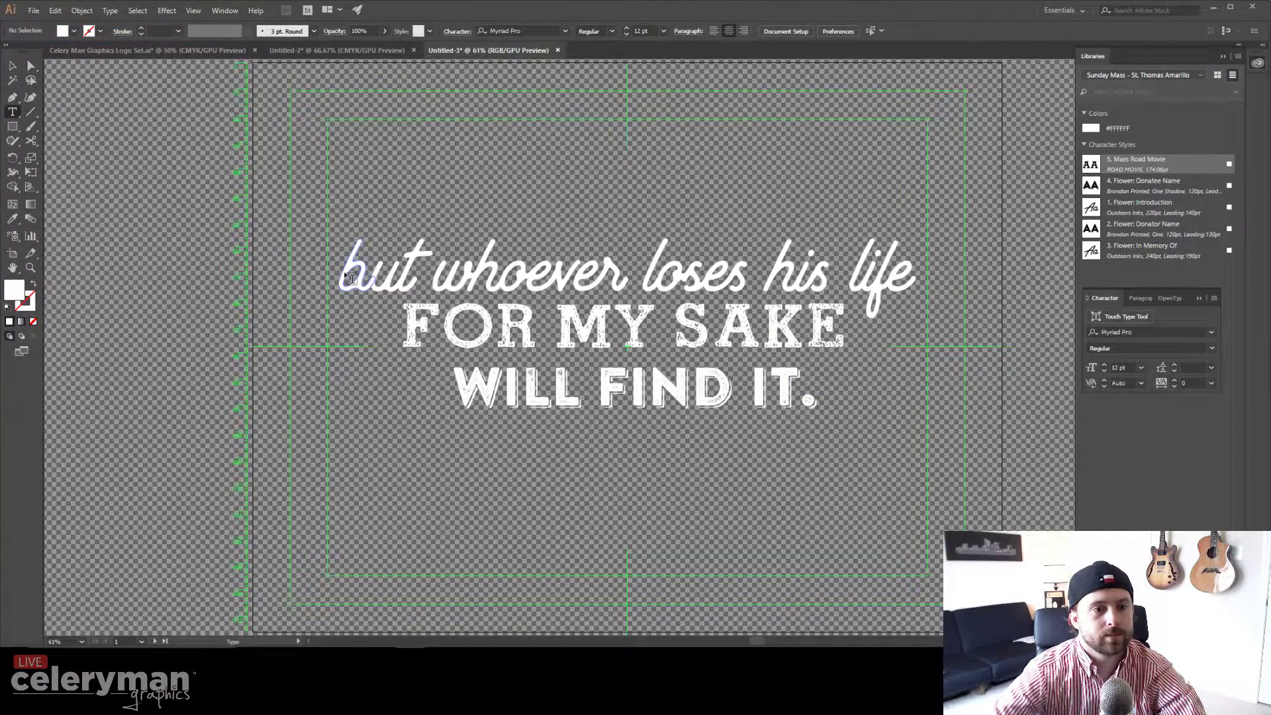
left_click(12, 66)
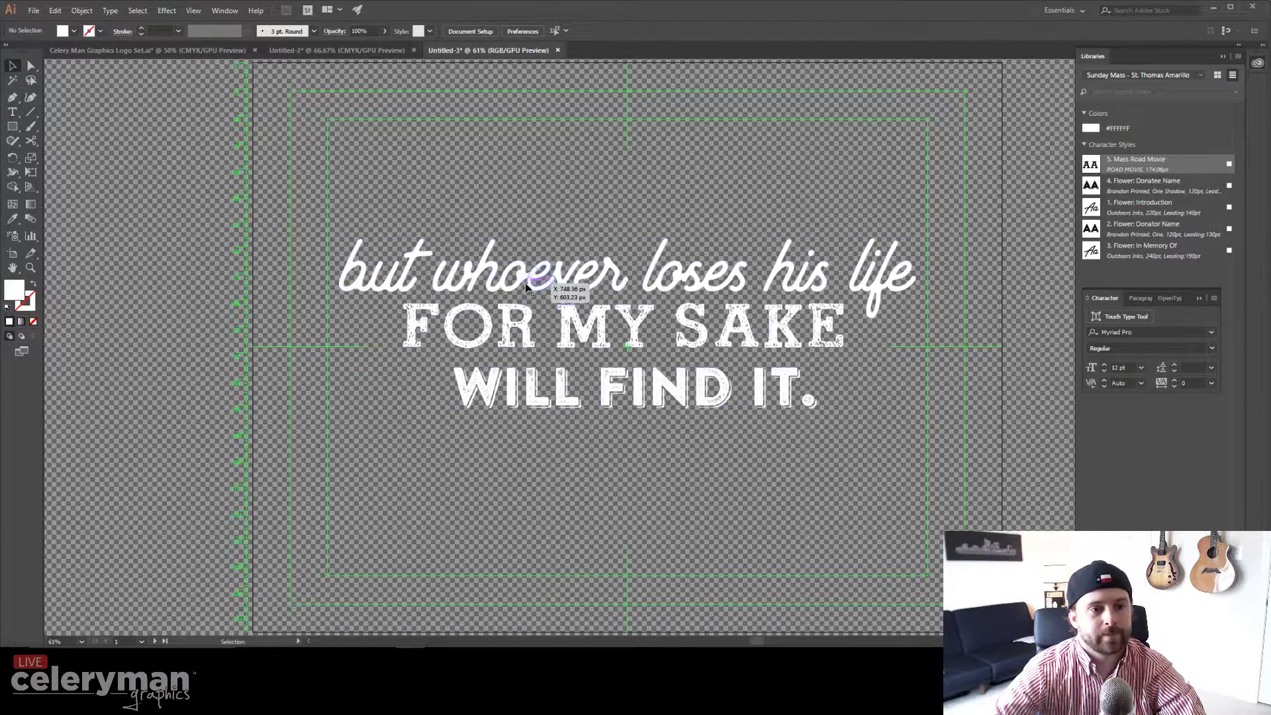
left_click(549, 278)
key("Delete")
key("t")
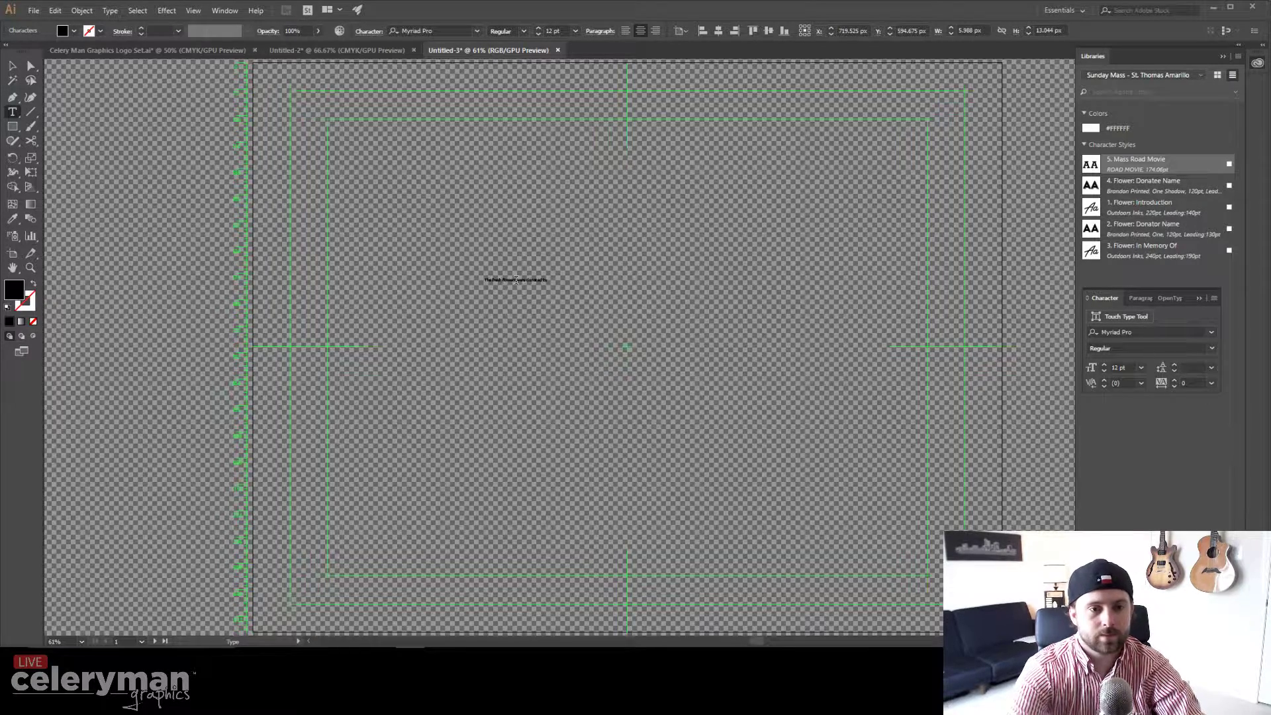
Step: Type the dedication line ending "in memory of" and scale it up to about 63 pt
type("In memory")
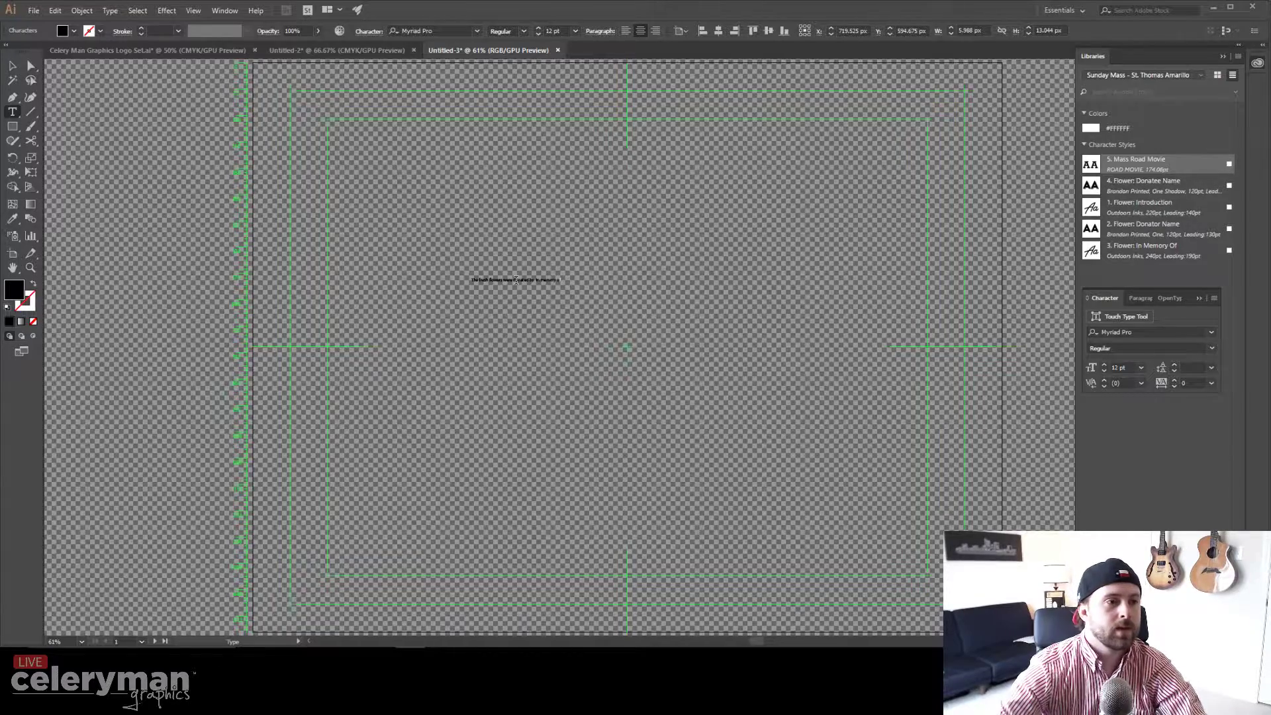
key("Escape")
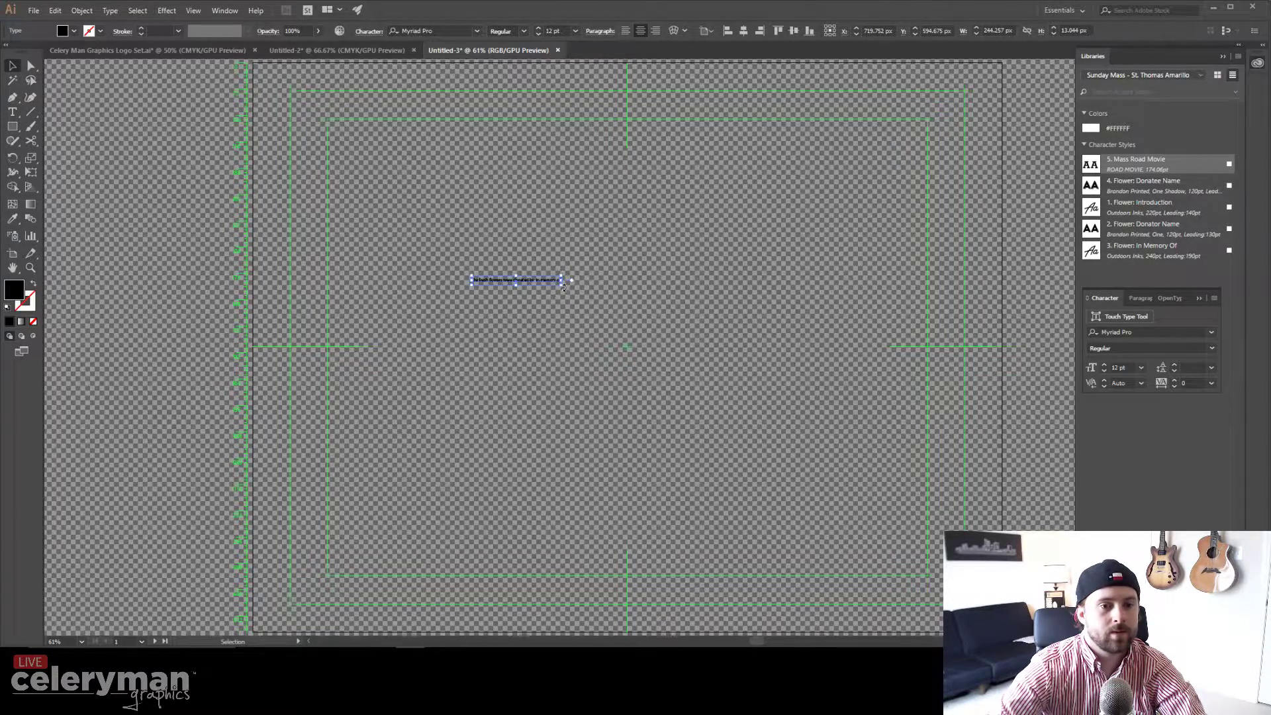
left_click_drag(564, 286, 944, 445)
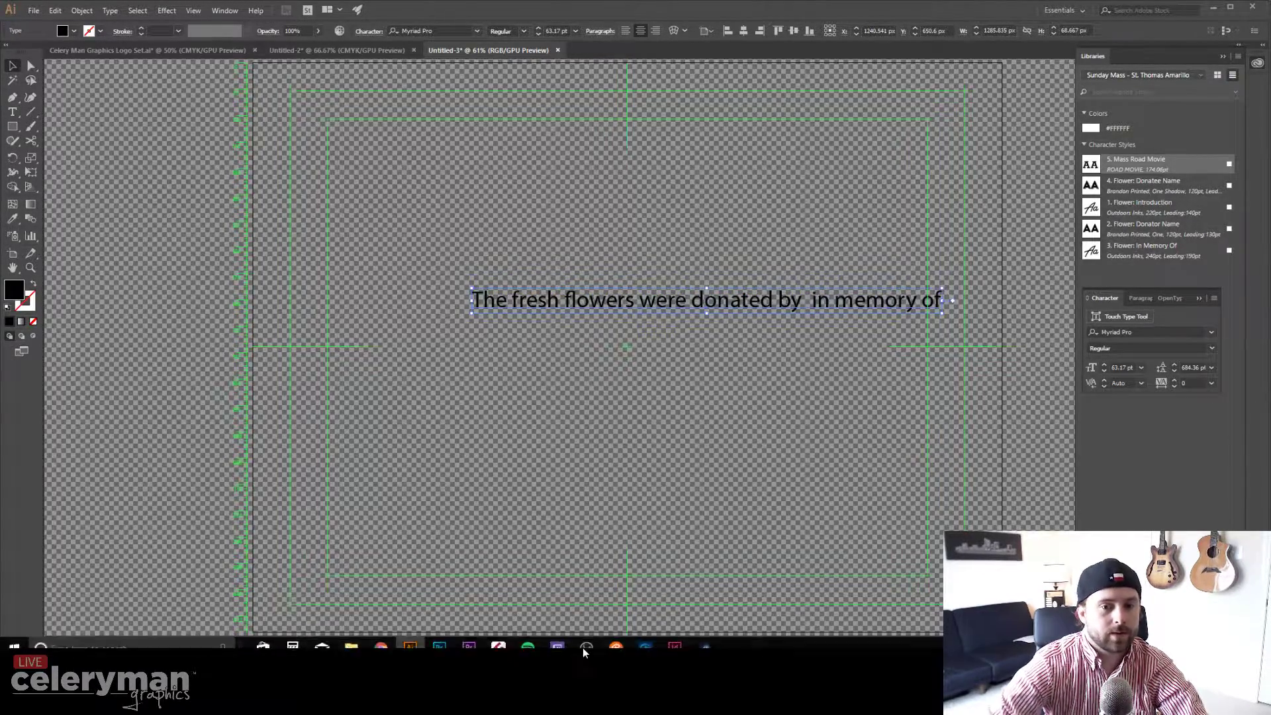
Step: Bring up the WordPress event page, resize and reposition the browser beside Illustrator, then return to Illustrator
left_click(383, 643)
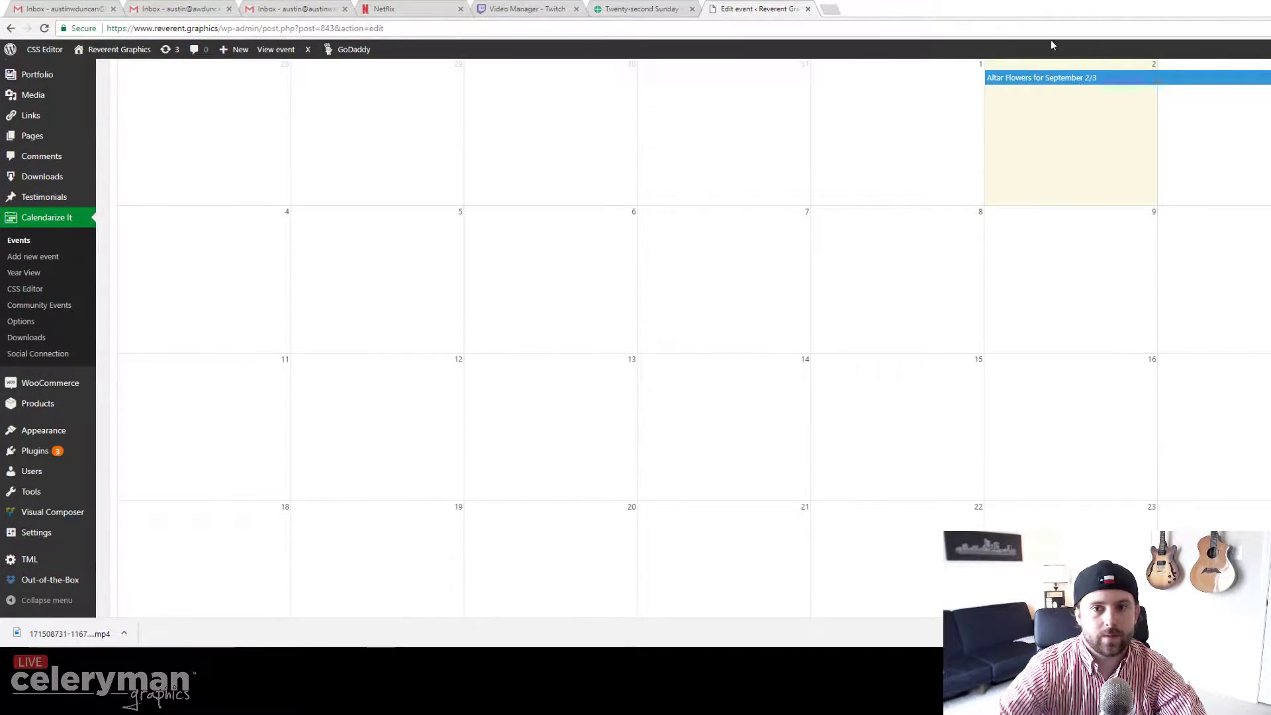
left_click_drag(1034, 10, 0, 305)
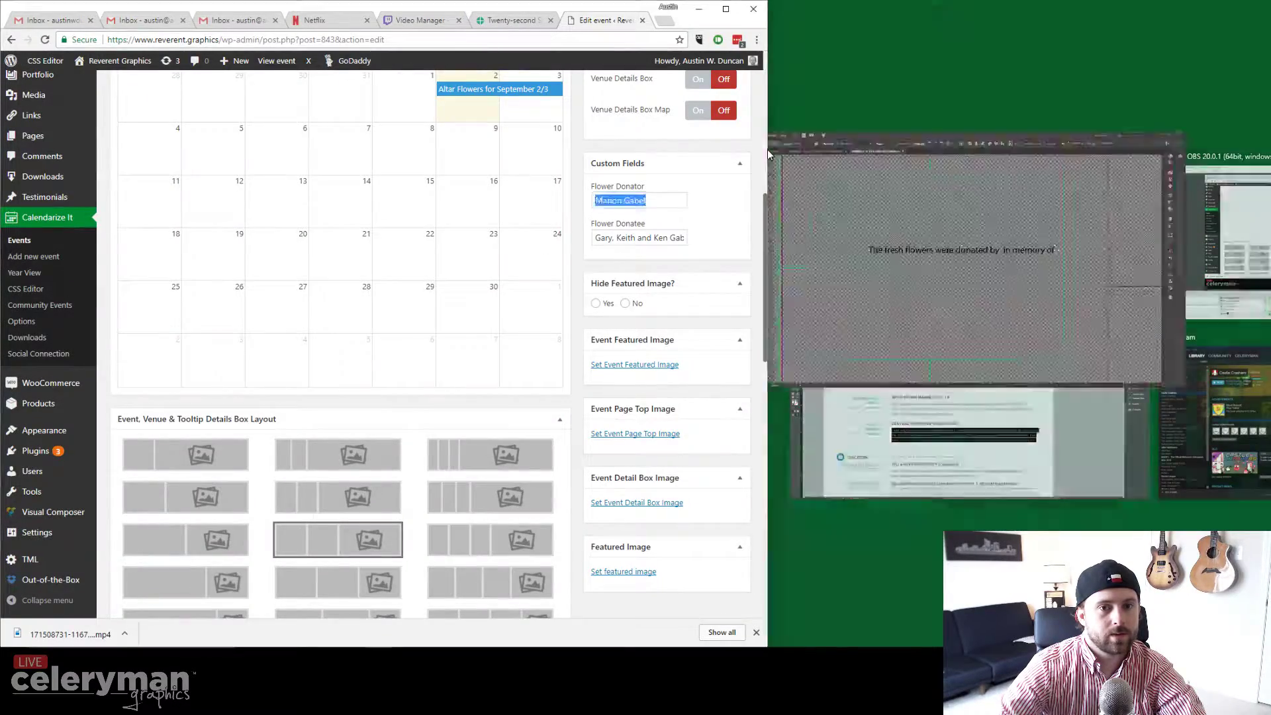
left_click_drag(768, 150, 1072, 164)
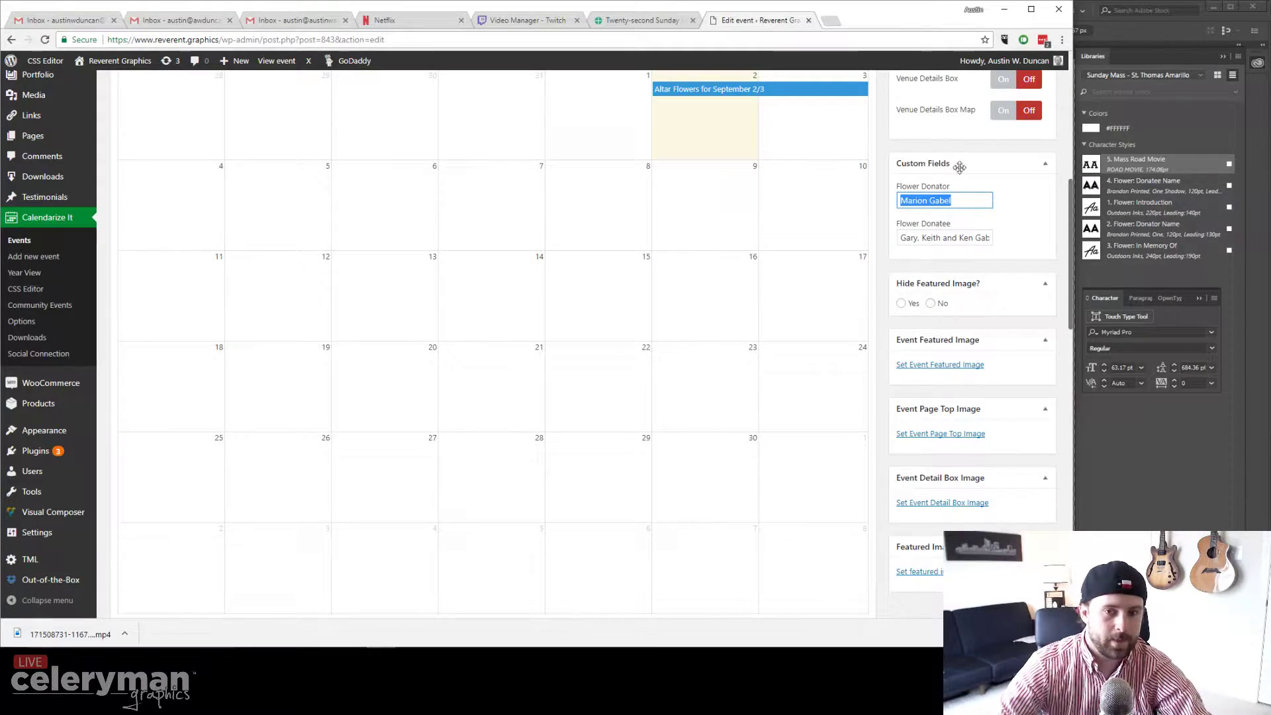
left_click_drag(885, 22, 887, 294)
left_click(779, 186)
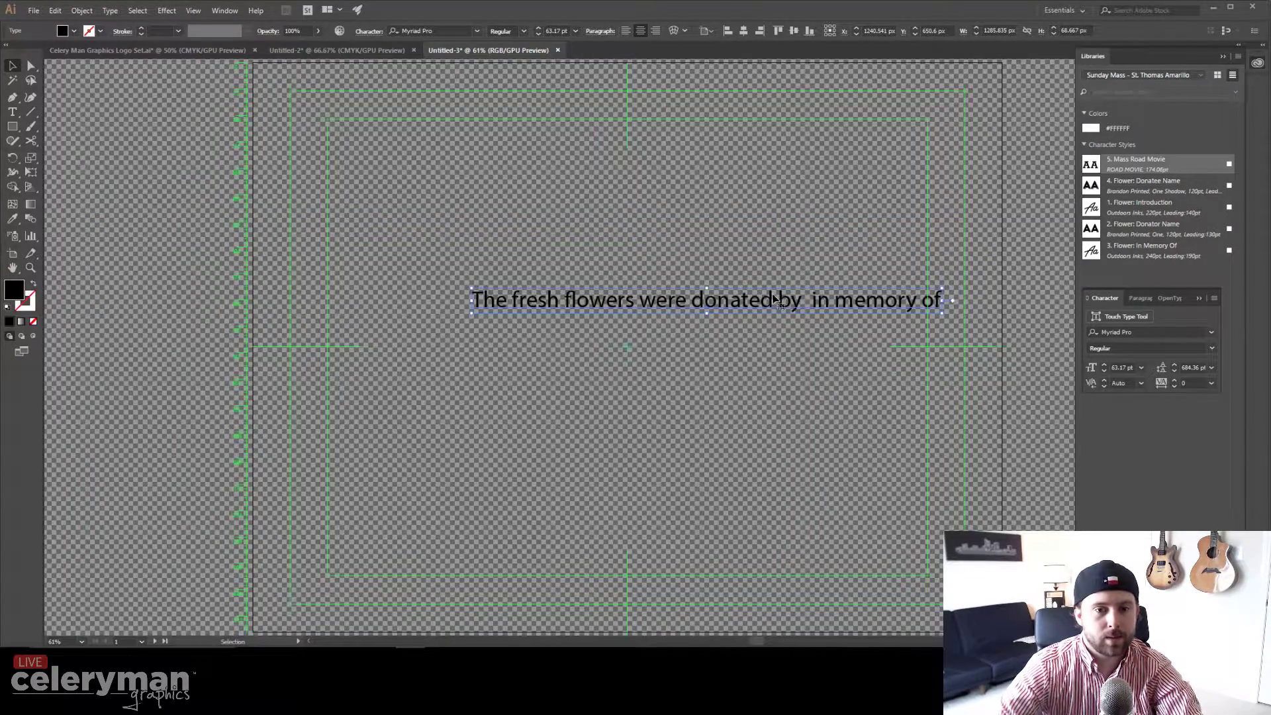
Step: Paste the donor's name after "by" in the dedication line
double_click(802, 304)
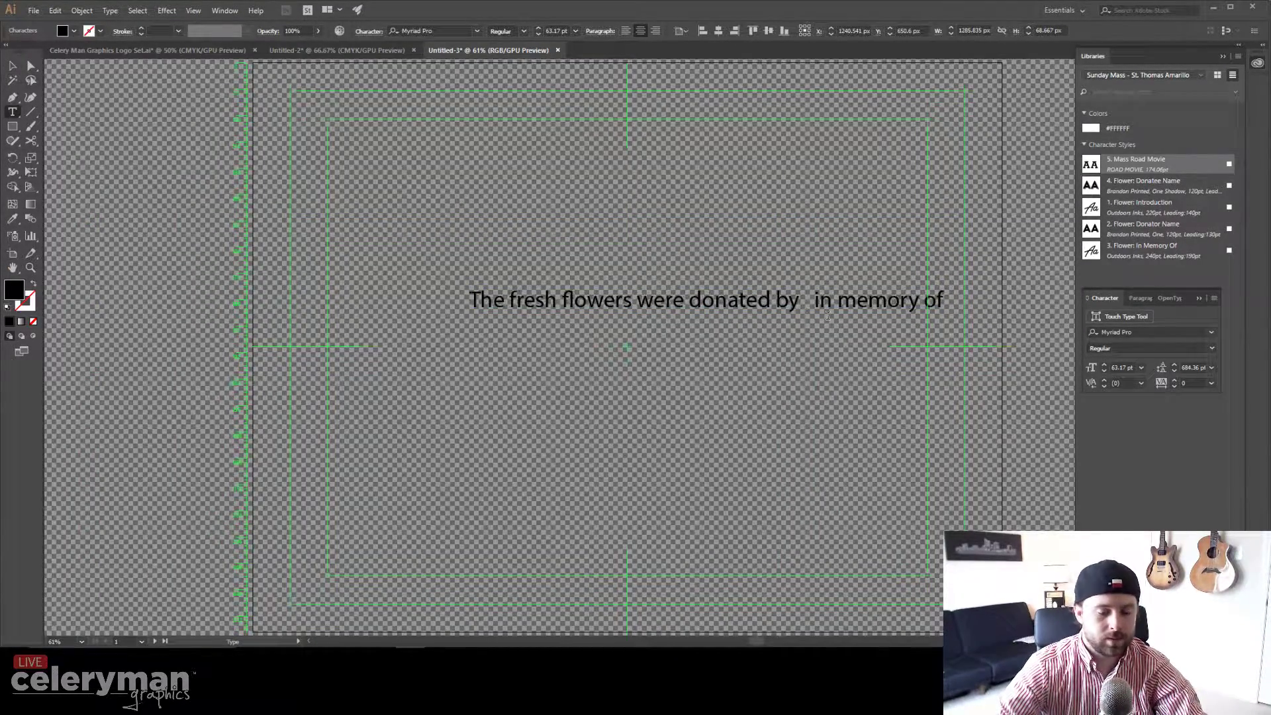
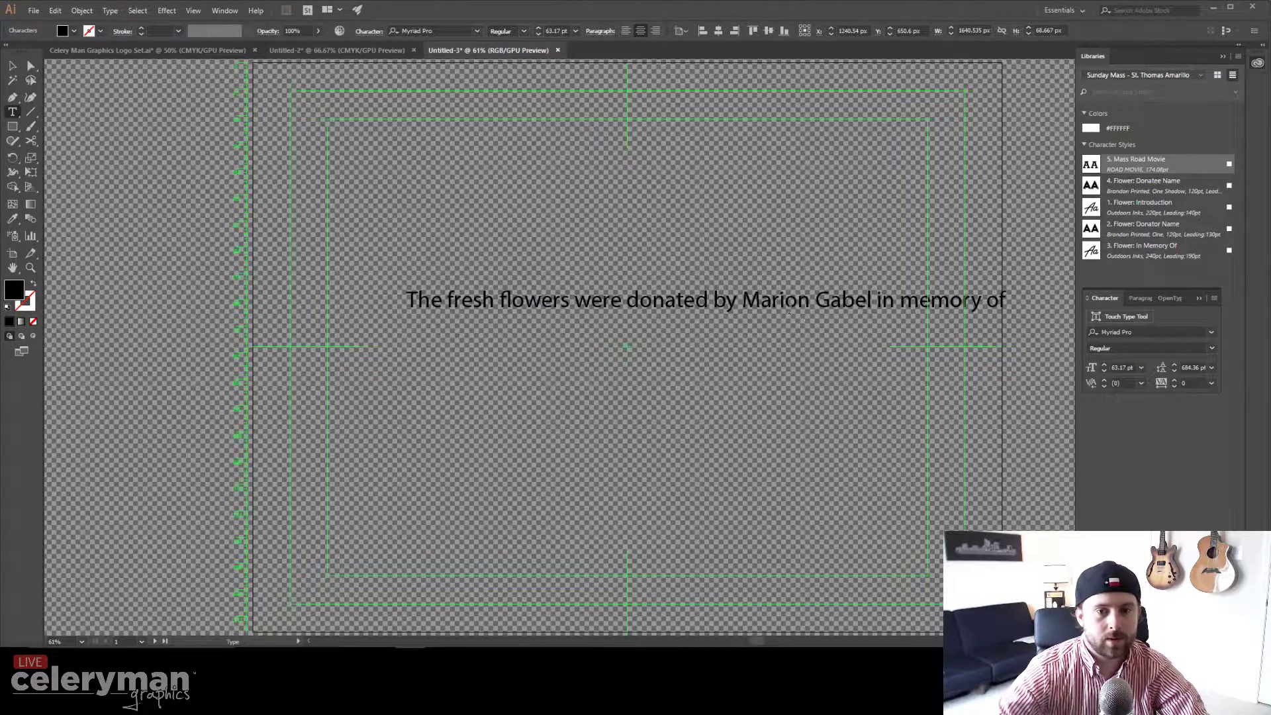
left_click(1004, 299)
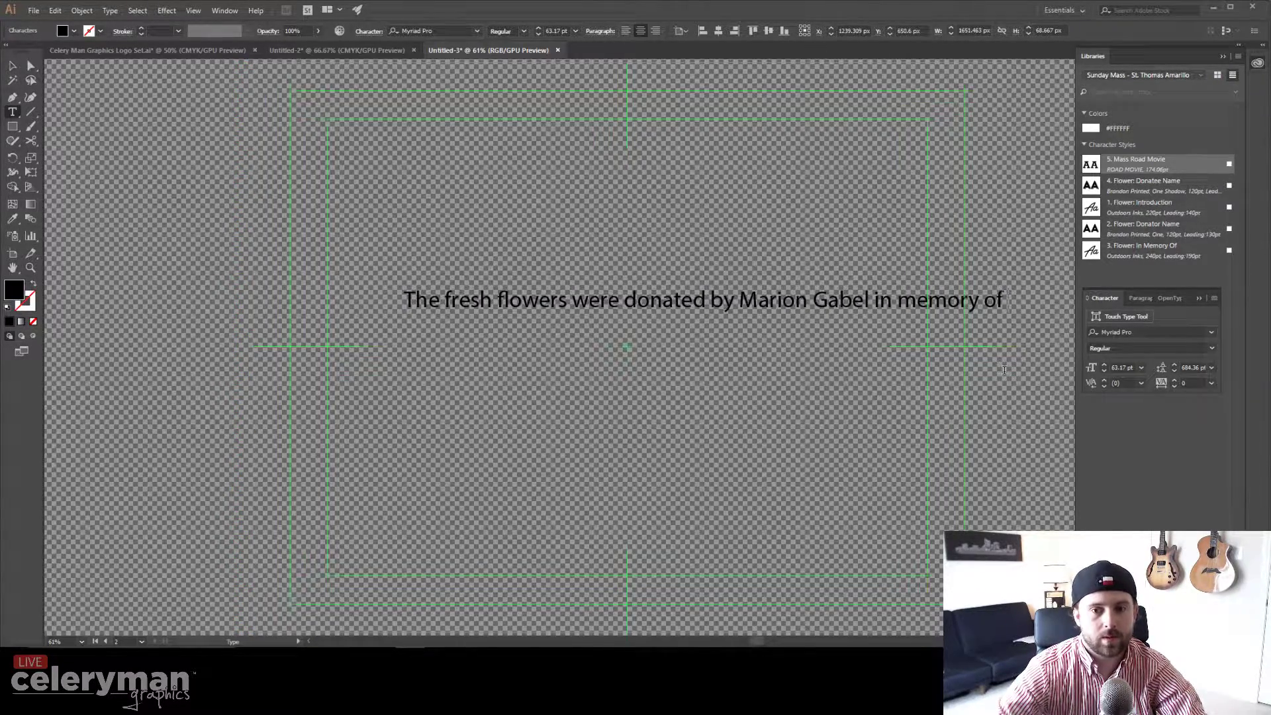
Step: Copy the Flower Donatee names from the WordPress event and paste them after "in memory of"
left_click(385, 637)
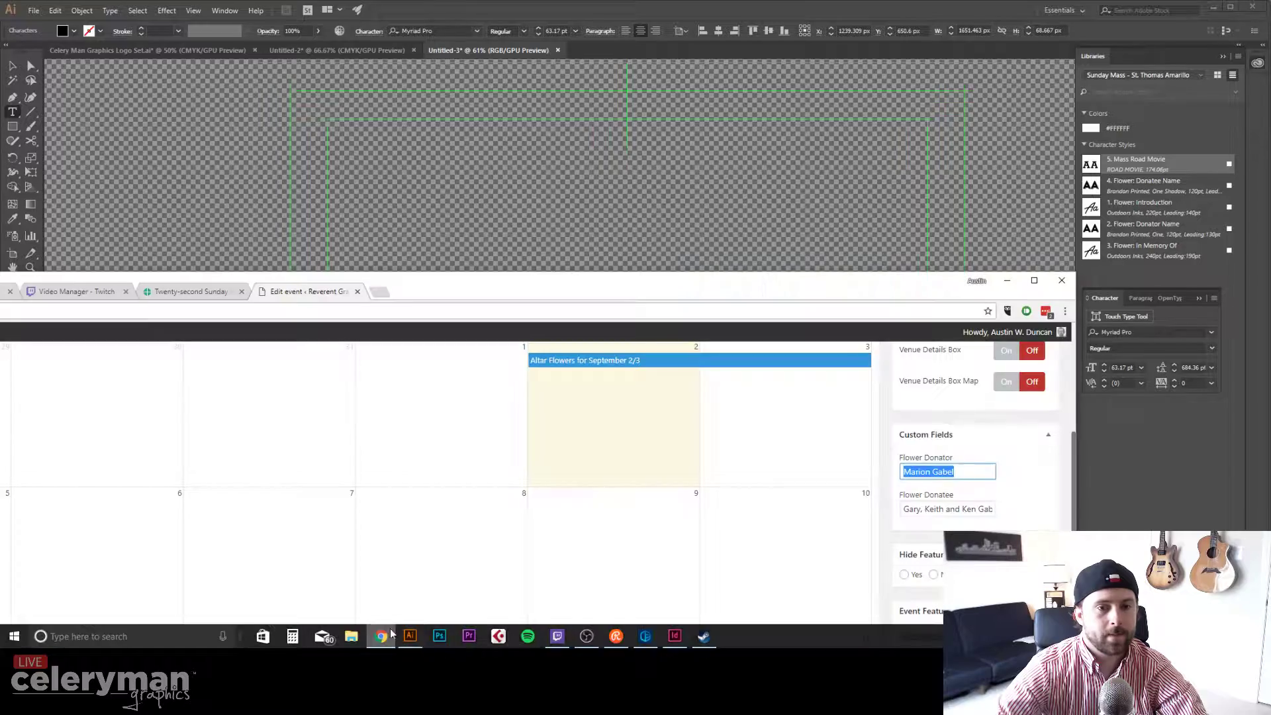
triple_click(948, 508)
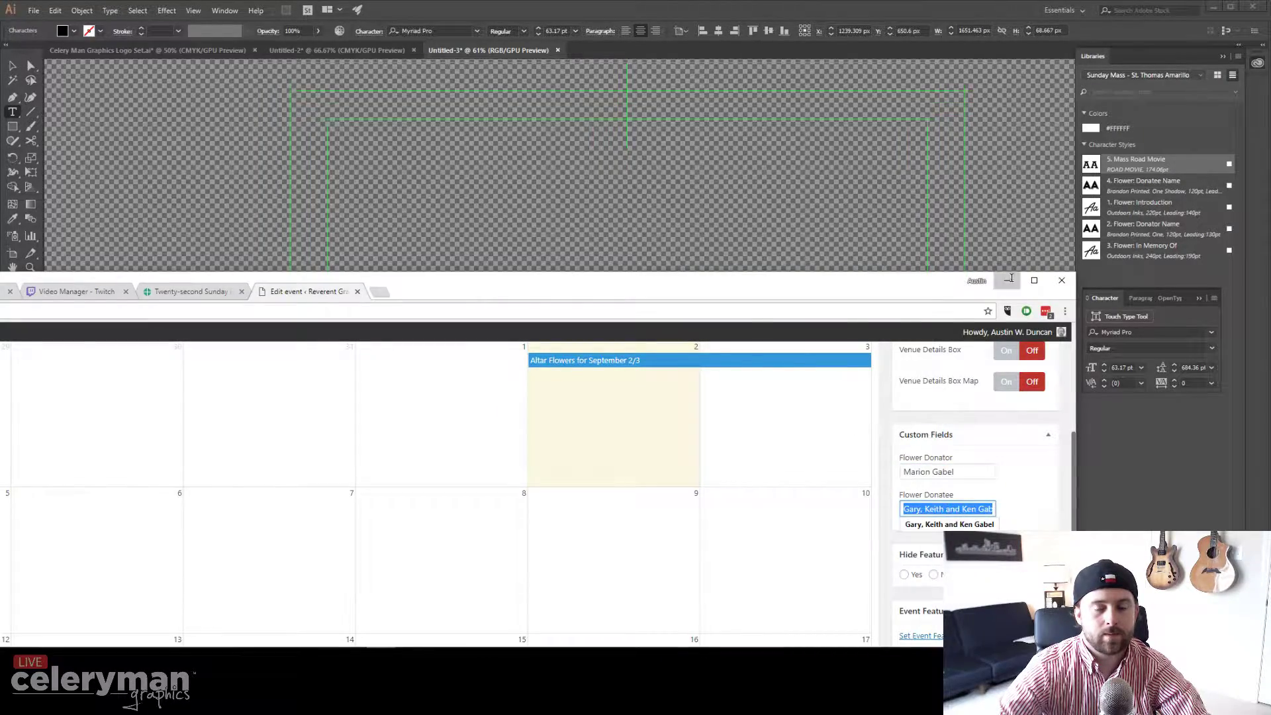
left_click(1007, 280)
key("ctrl+v")
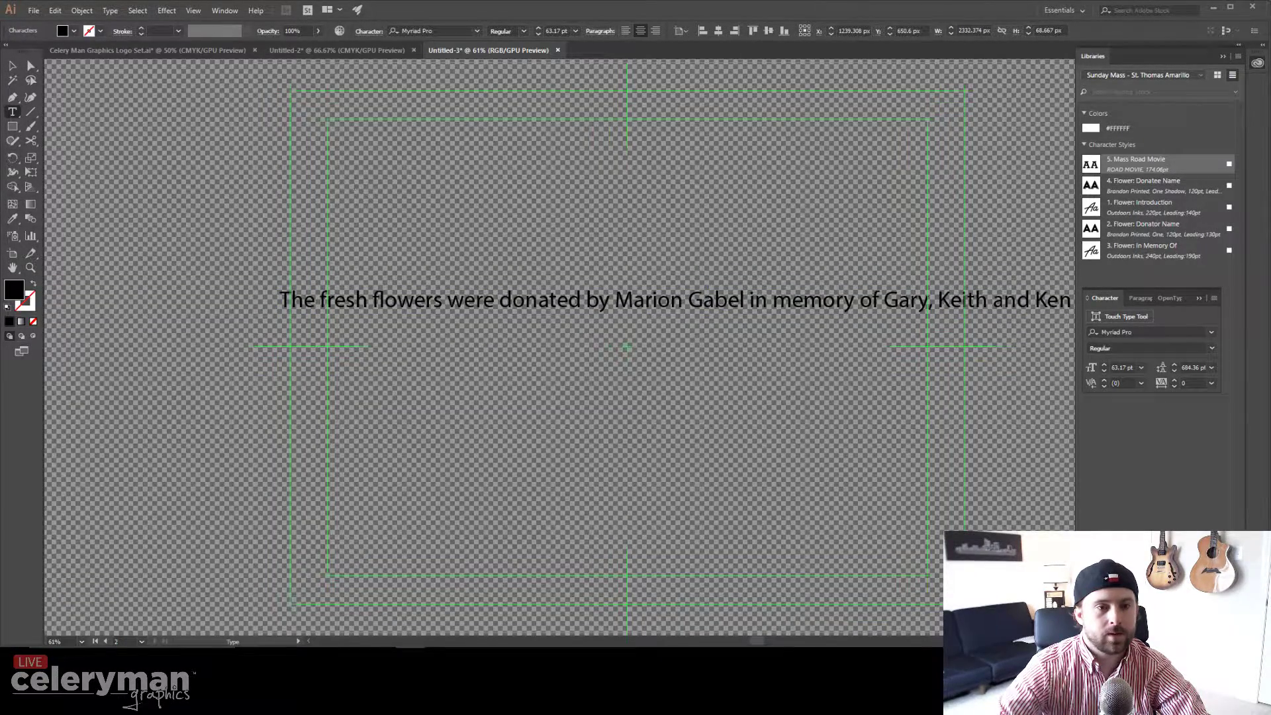
left_click(13, 66)
double_click(616, 299)
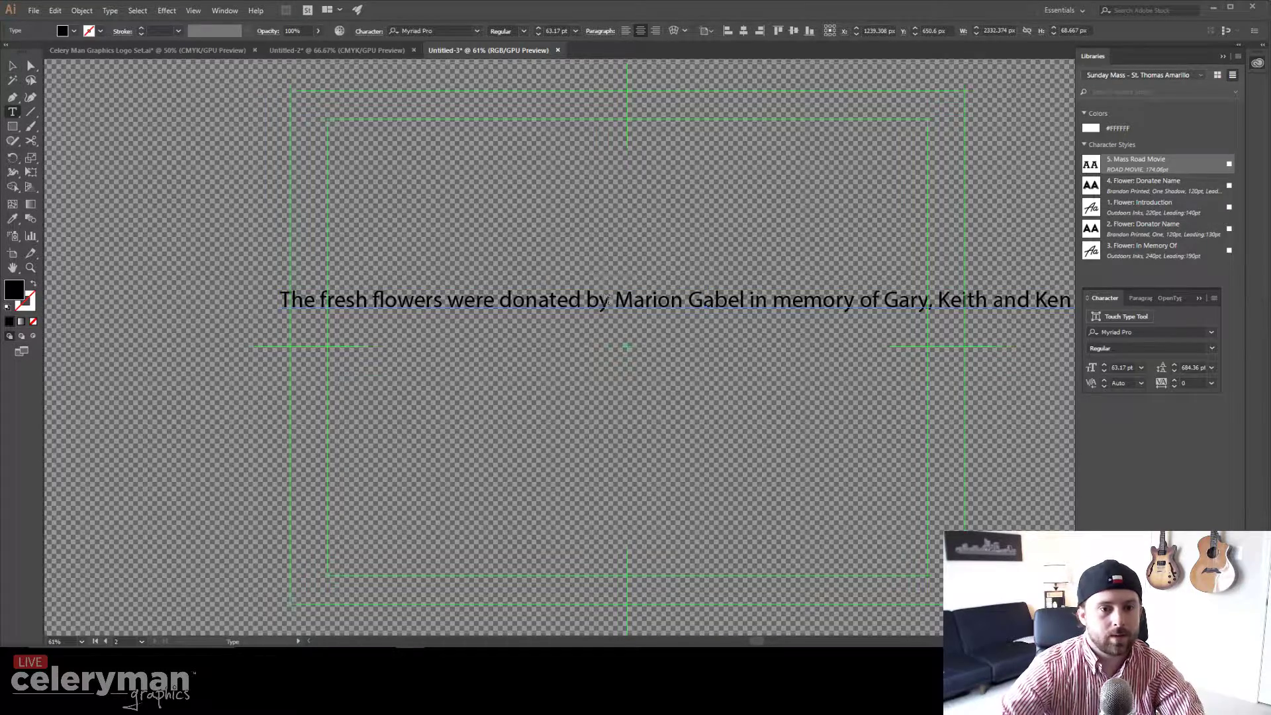
Step: Insert line breaks so "The fresh flowers were donated by" stands alone above the names
key("Return")
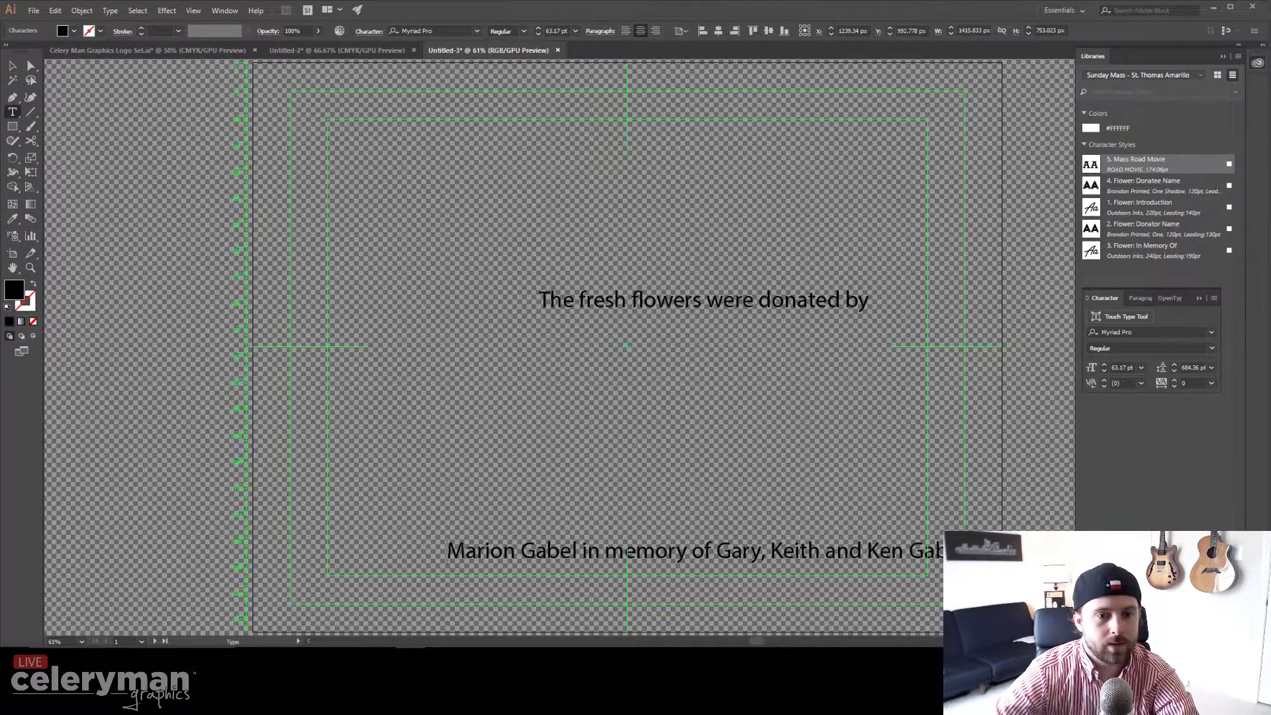
left_click(583, 552)
key("Return")
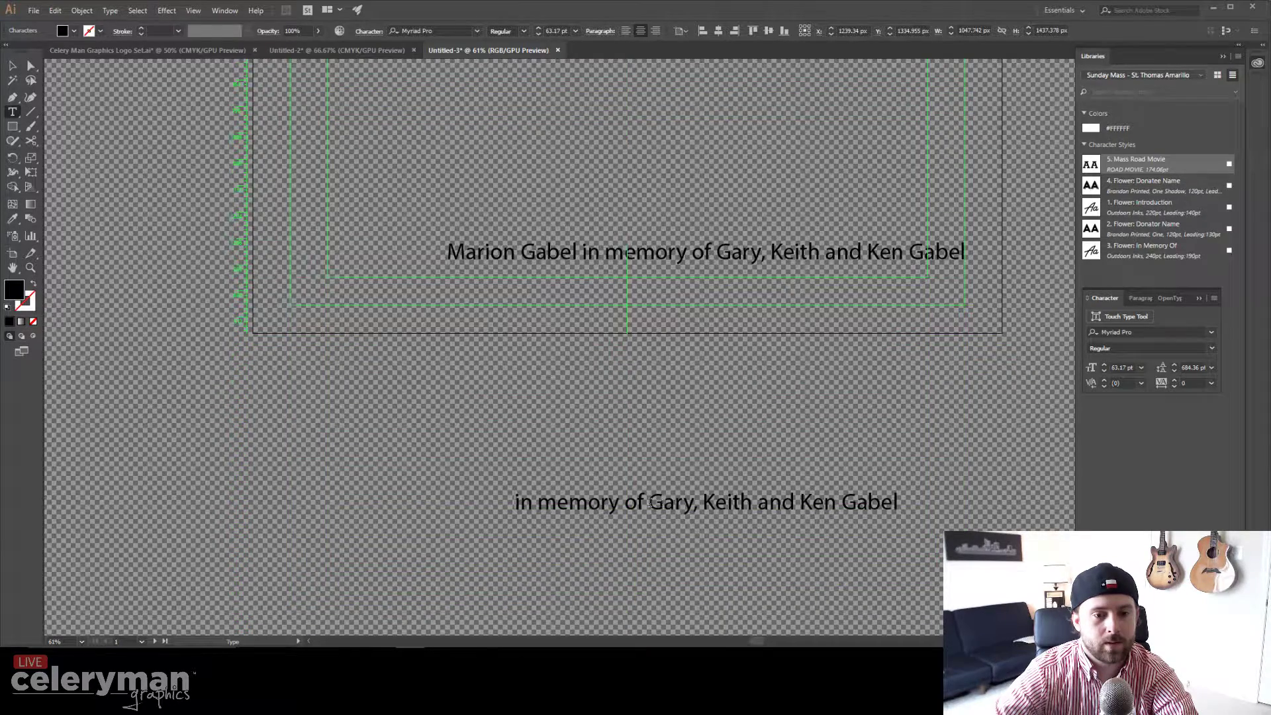
left_click(648, 502)
key("Return")
key("ctrl+z")
key("ctrl+z")
key("ctrl+z")
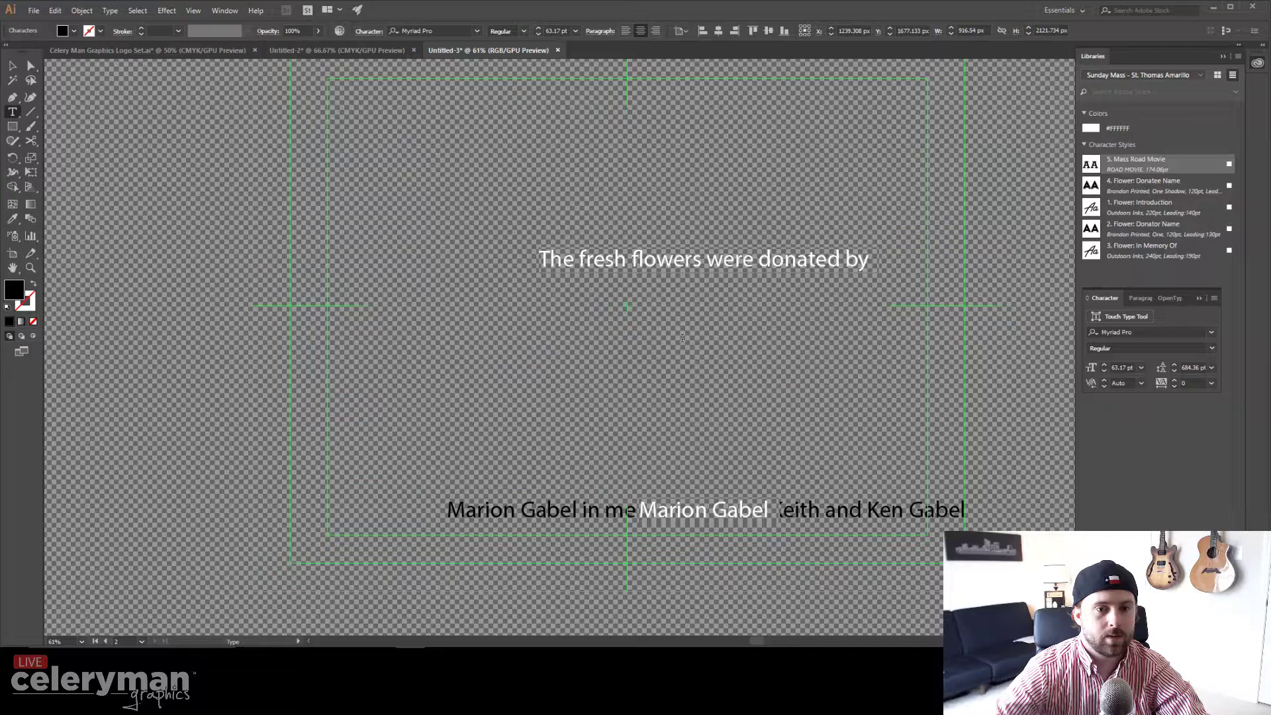
left_click(673, 265)
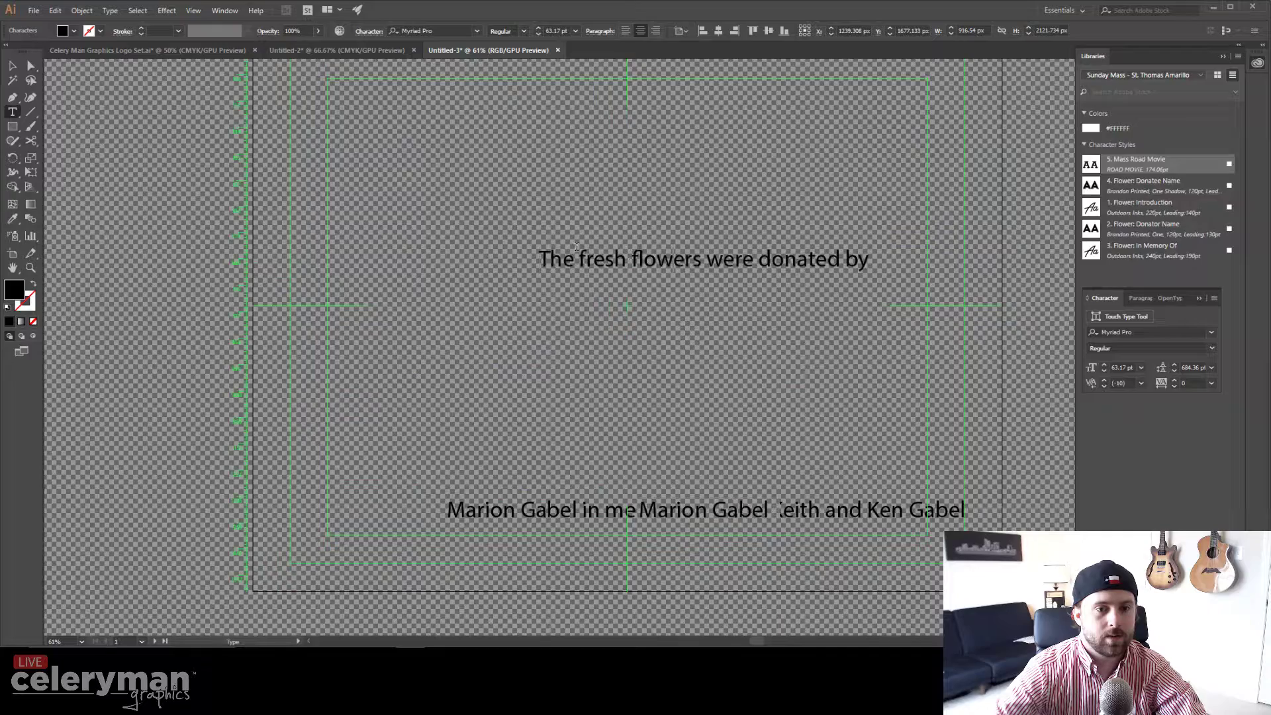
left_click_drag(544, 256, 1003, 259)
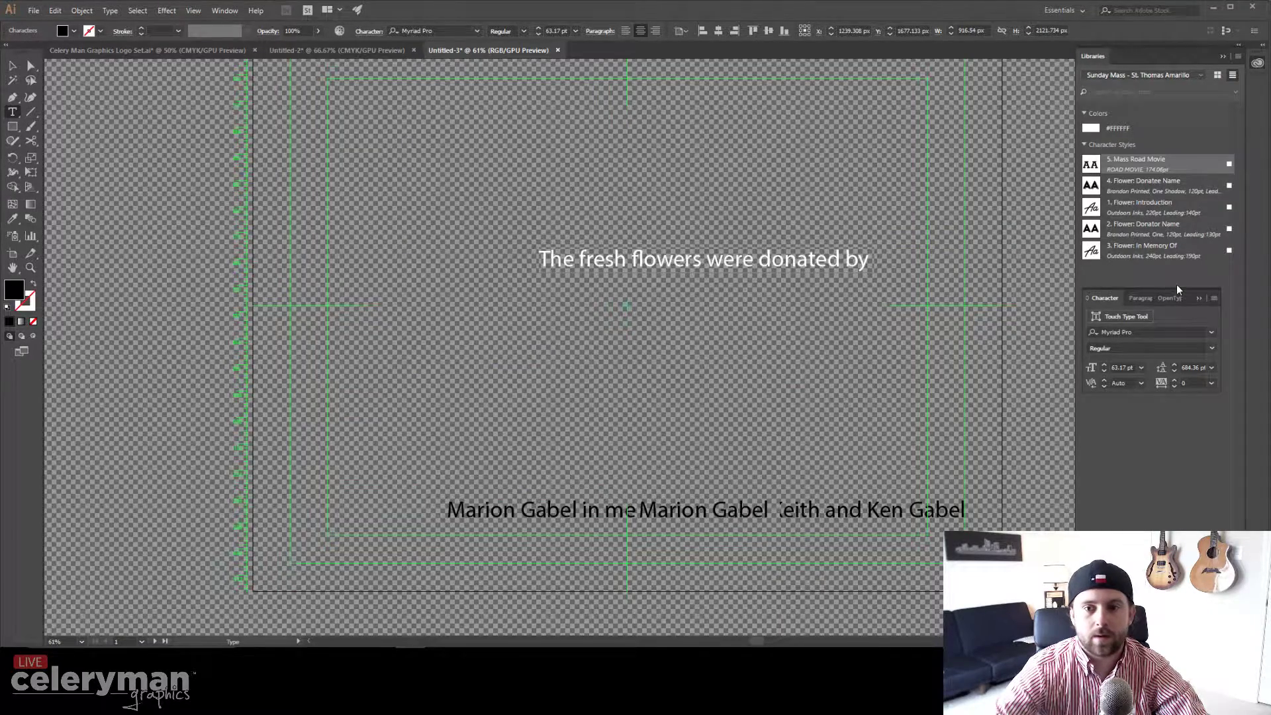
Step: Style the four lines as Flower Introduction, Donator Name, In Memory Of and Donatee Name, then select the text block
left_click(1139, 203)
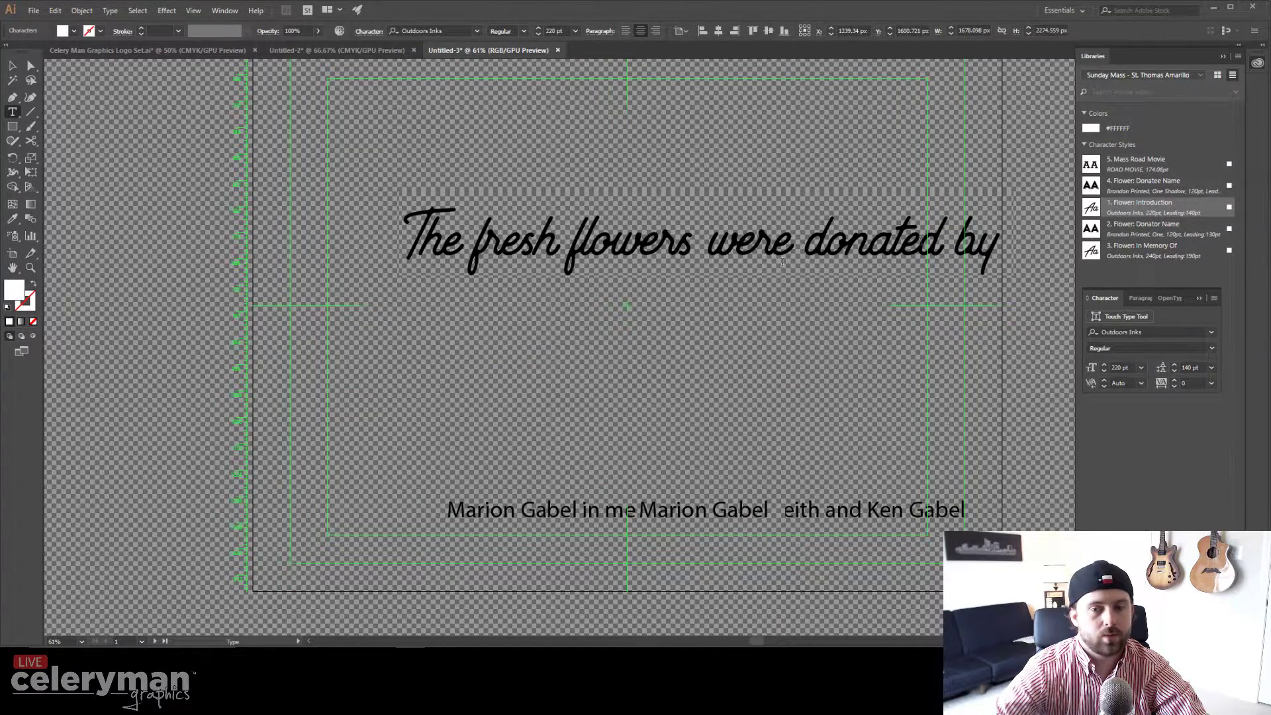
left_click_drag(638, 510, 769, 510)
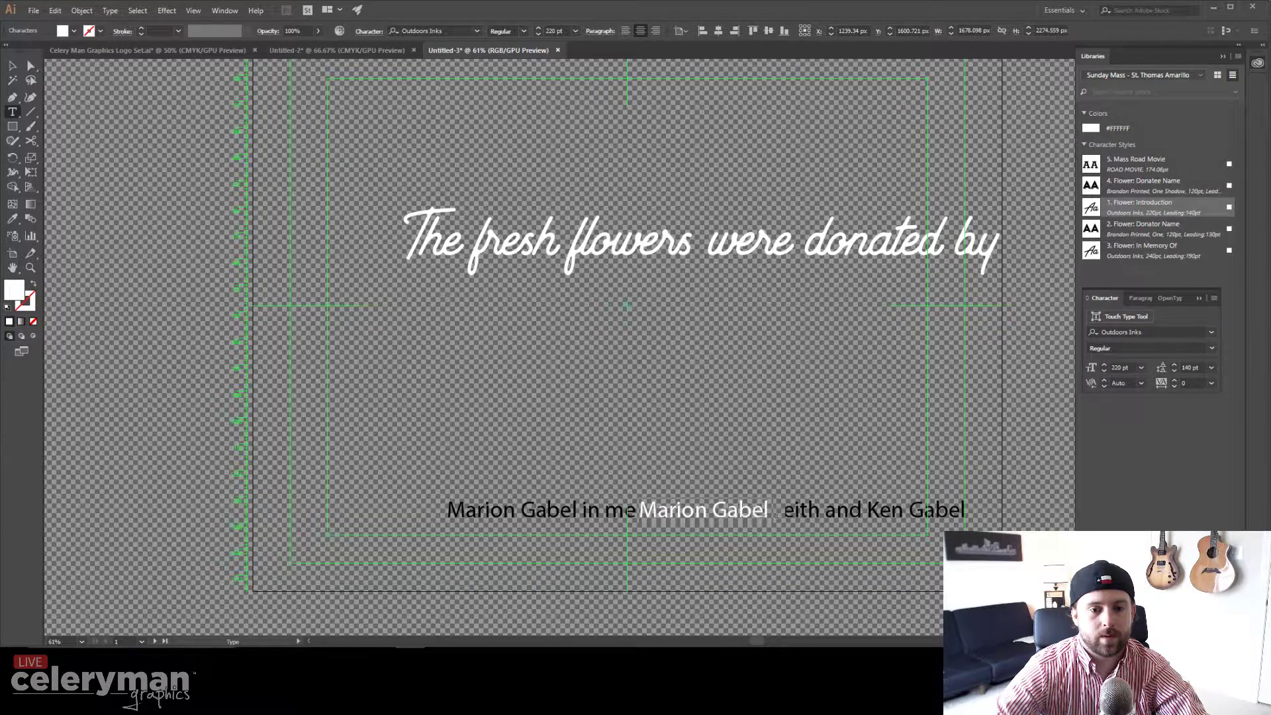
left_click(1136, 228)
left_click(633, 561)
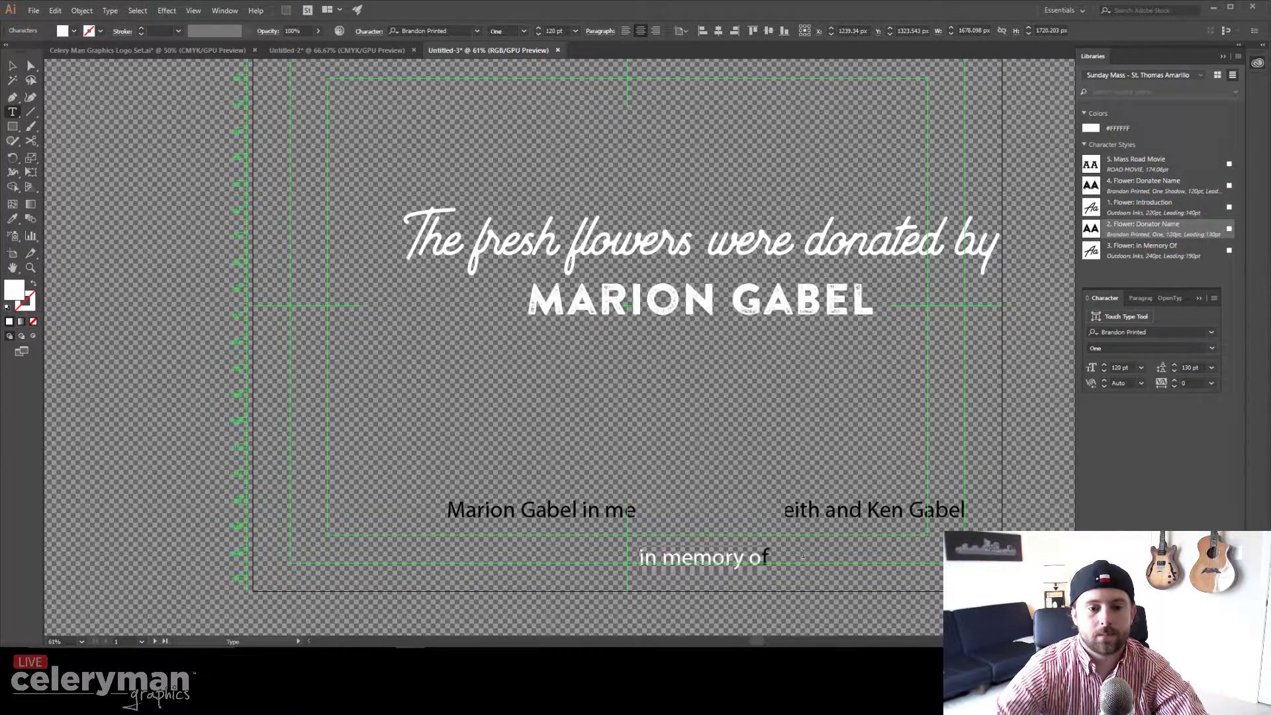
left_click(1120, 252)
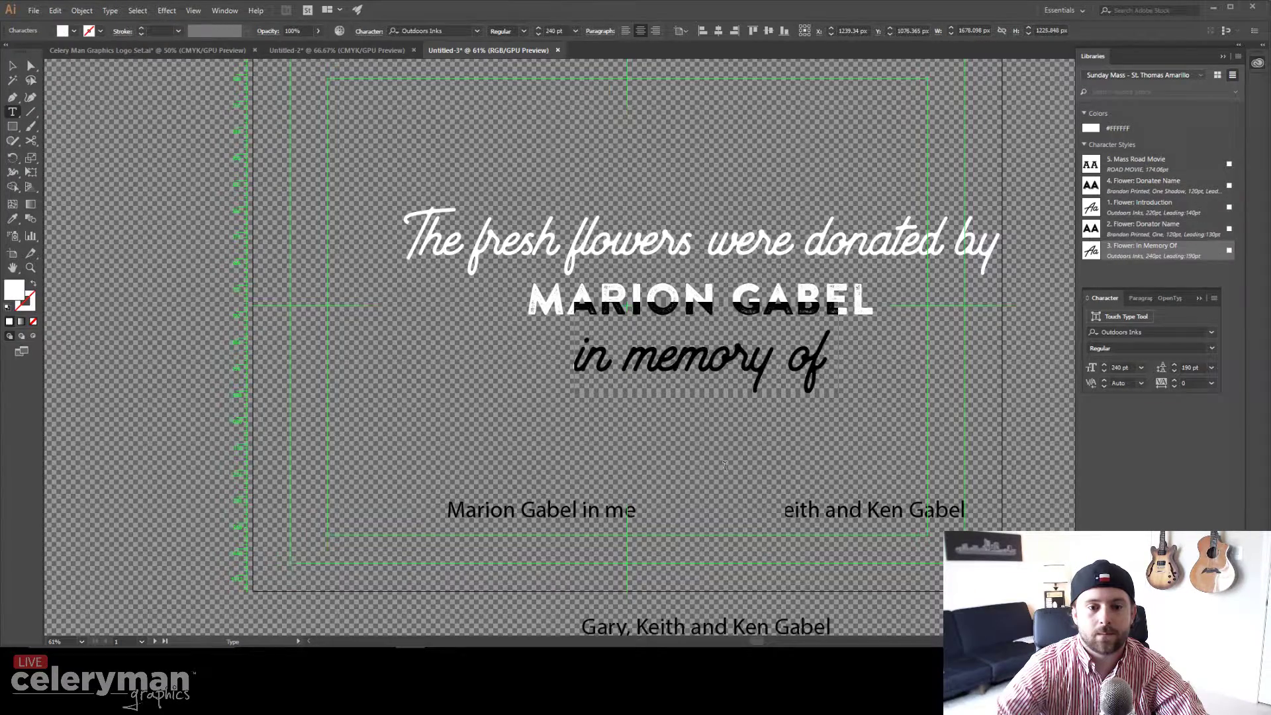
left_click_drag(580, 625, 829, 628)
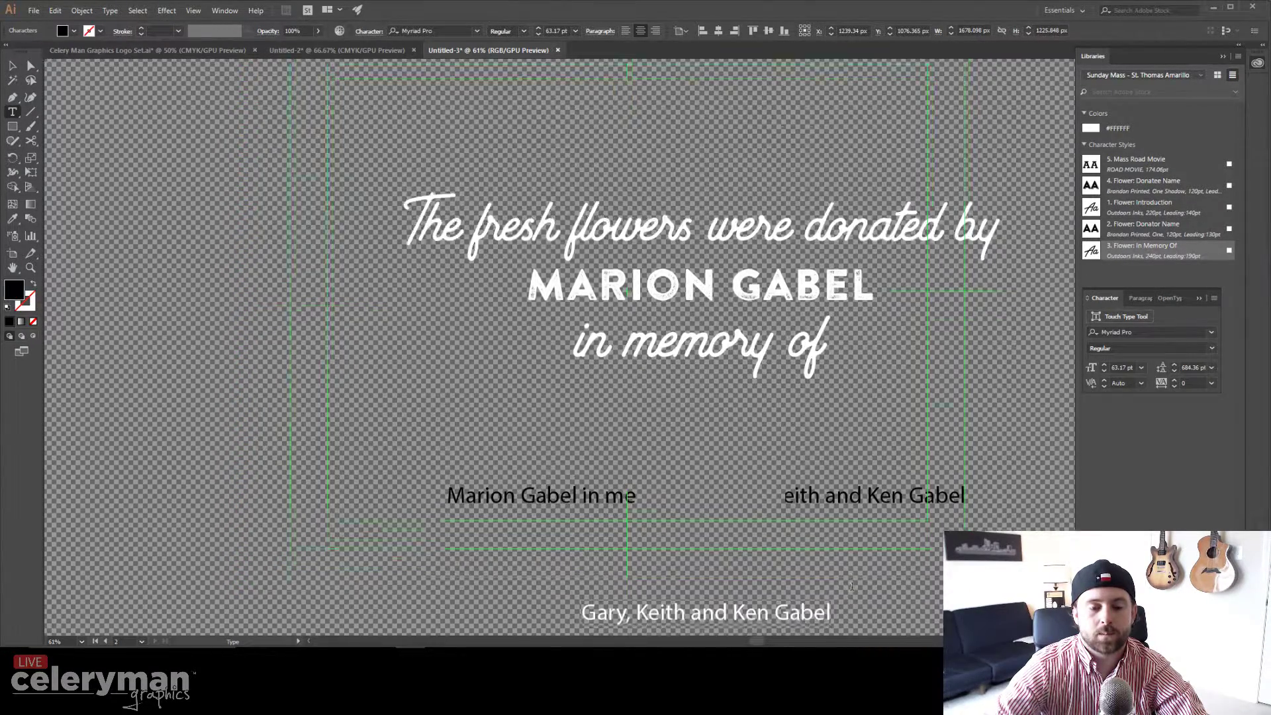
scroll(820, 628, "down", 2)
left_click_drag(821, 498, 548, 496)
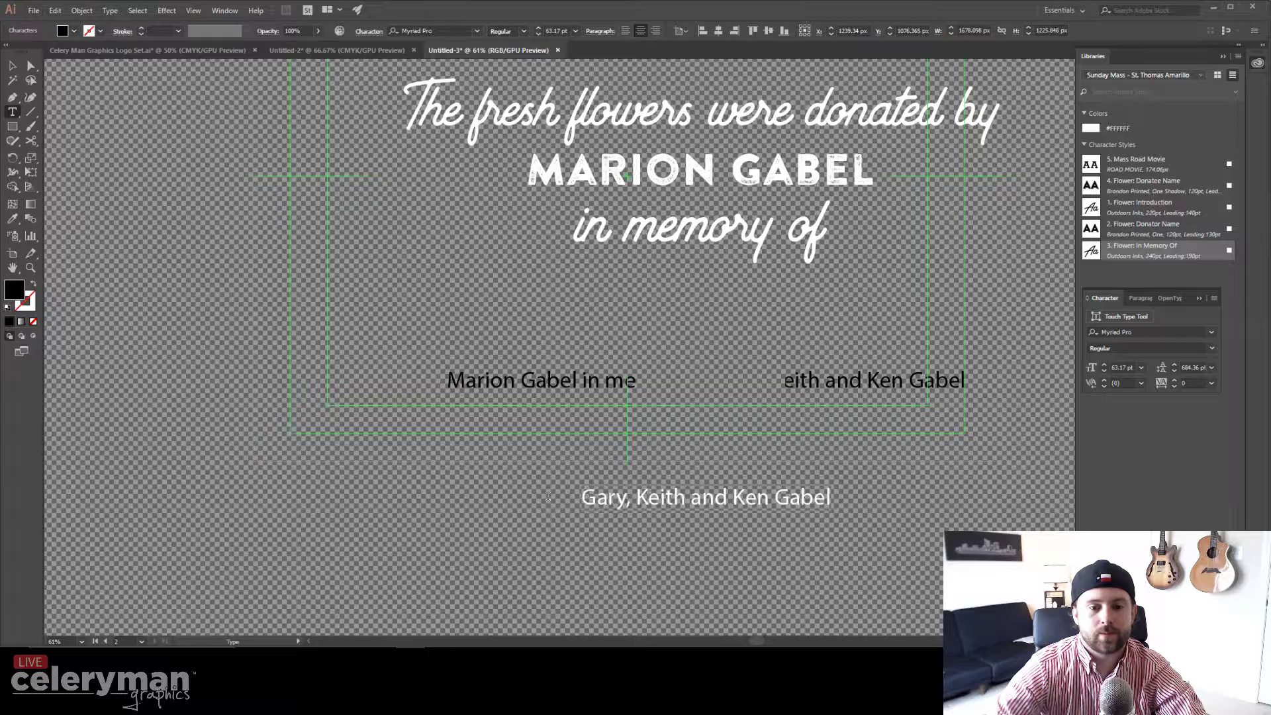
left_click(1127, 190)
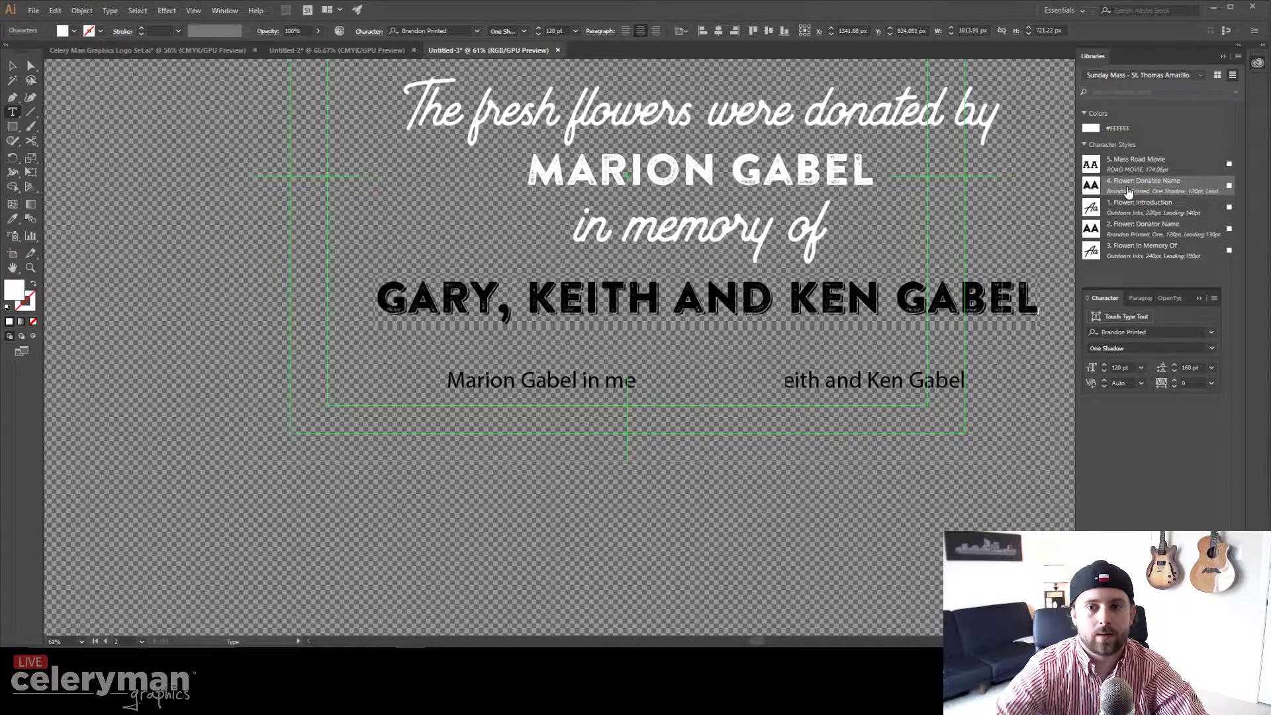
scroll(545, 322, "up", 3)
left_click(12, 65)
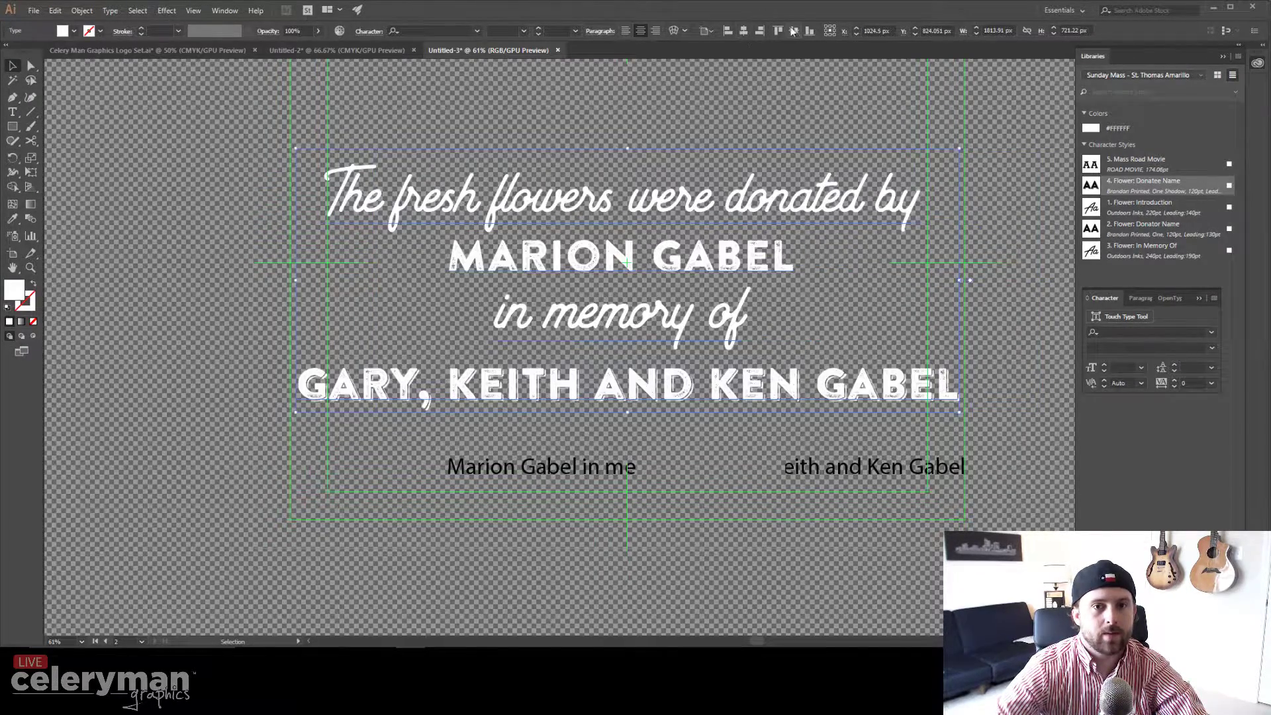
Step: Vertically centre the dedication block, scale it down slightly and move it toward the lower right
left_click(794, 31)
scroll(746, 231, "up", 4)
scroll(747, 232, "down", 2)
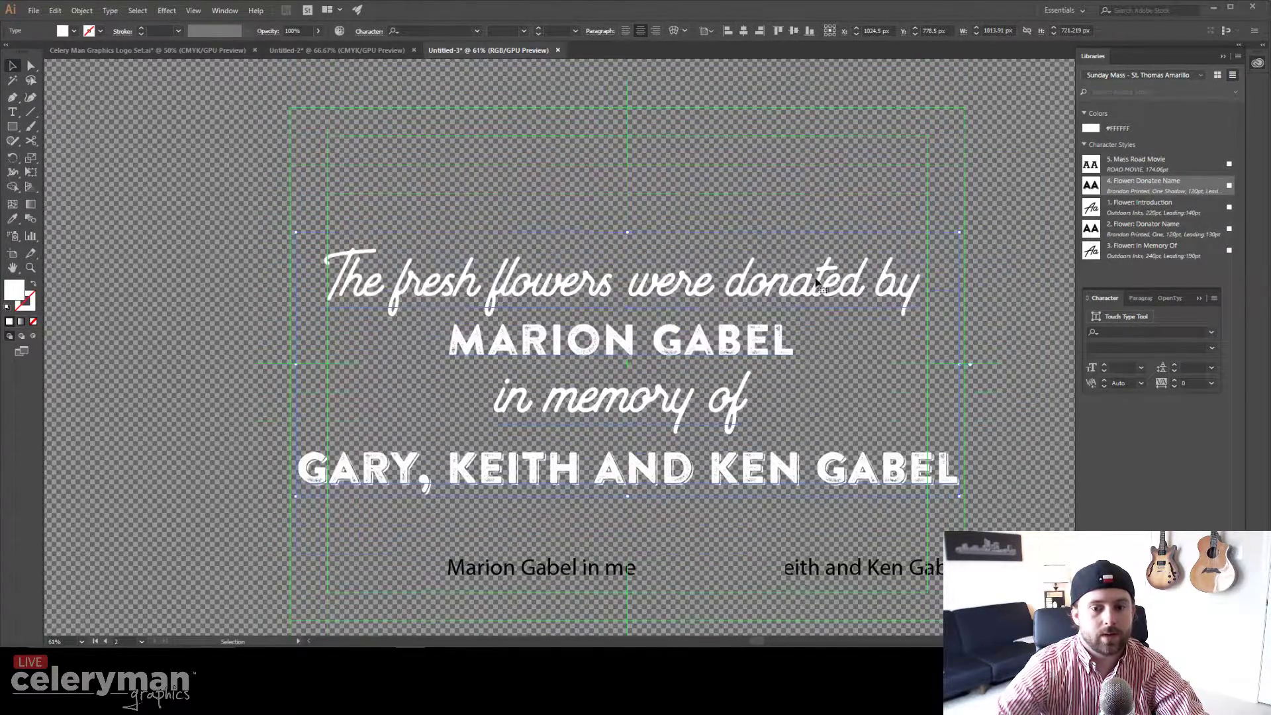
left_click_drag(960, 231, 918, 249)
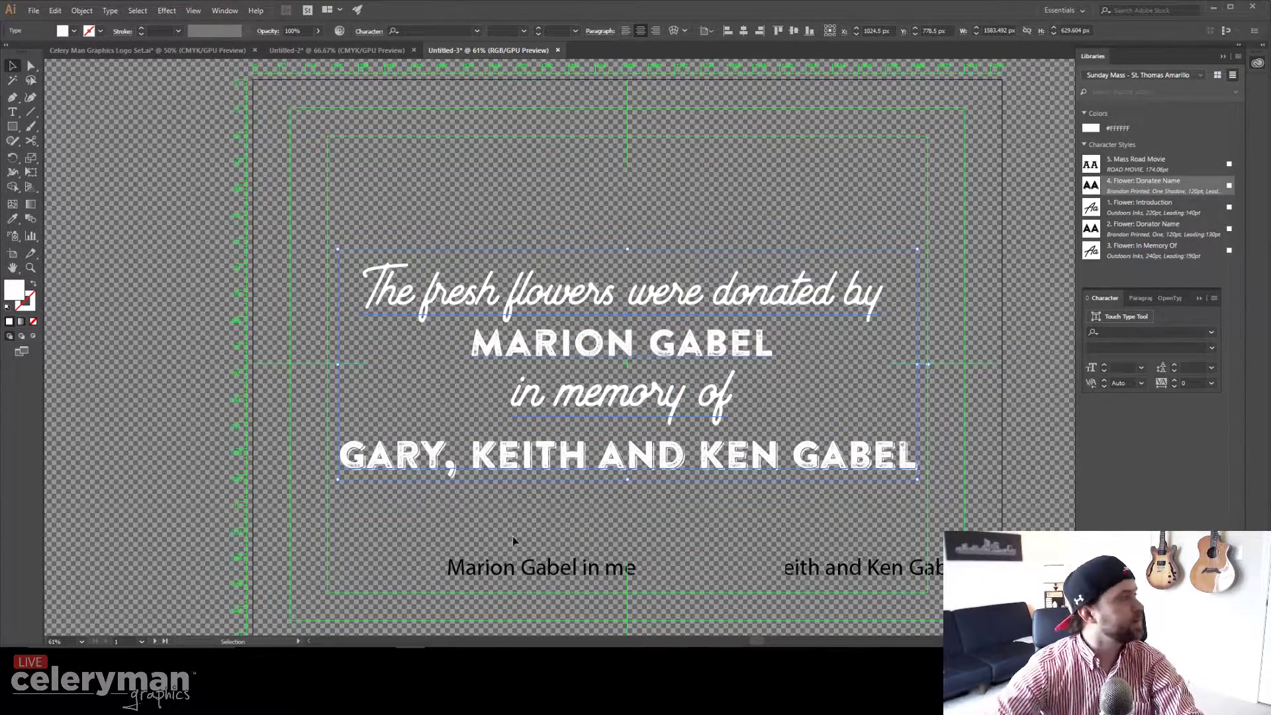
left_click_drag(696, 364, 798, 500)
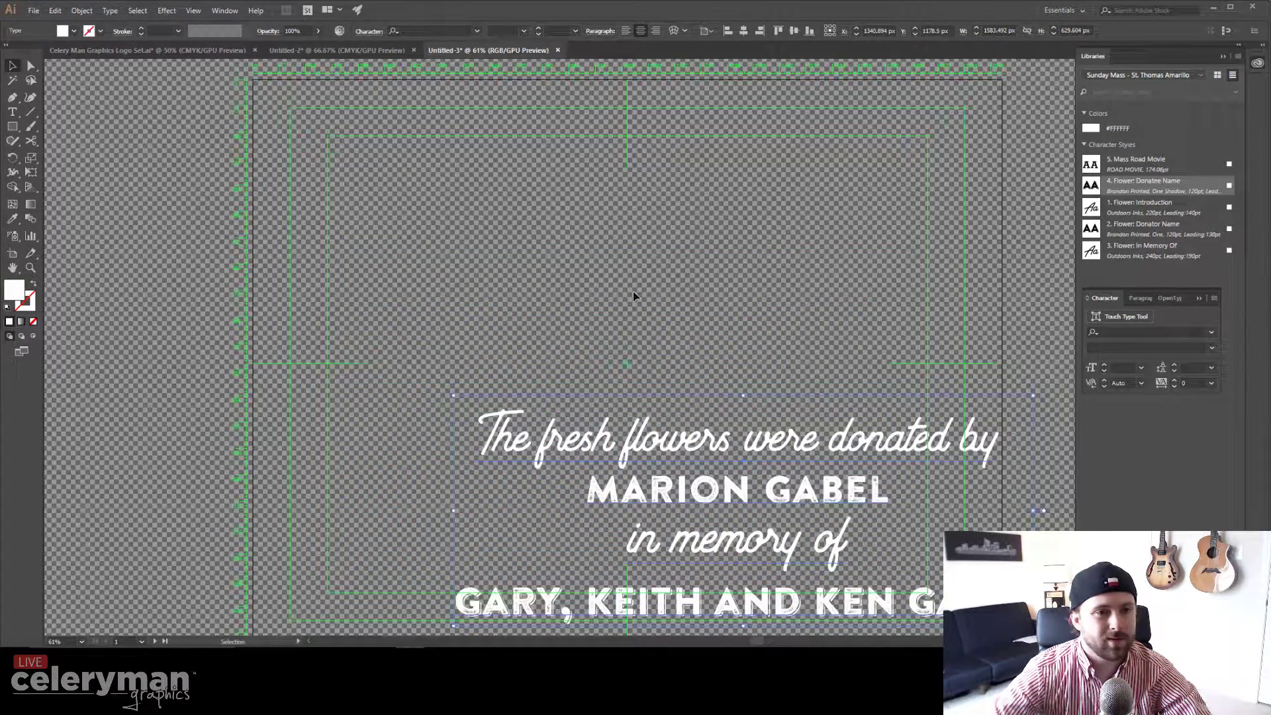
Step: Centre the dedication both ways, then export as PNG 04.30.2017-f, overwriting the existing file
left_click(744, 30)
left_click(794, 31)
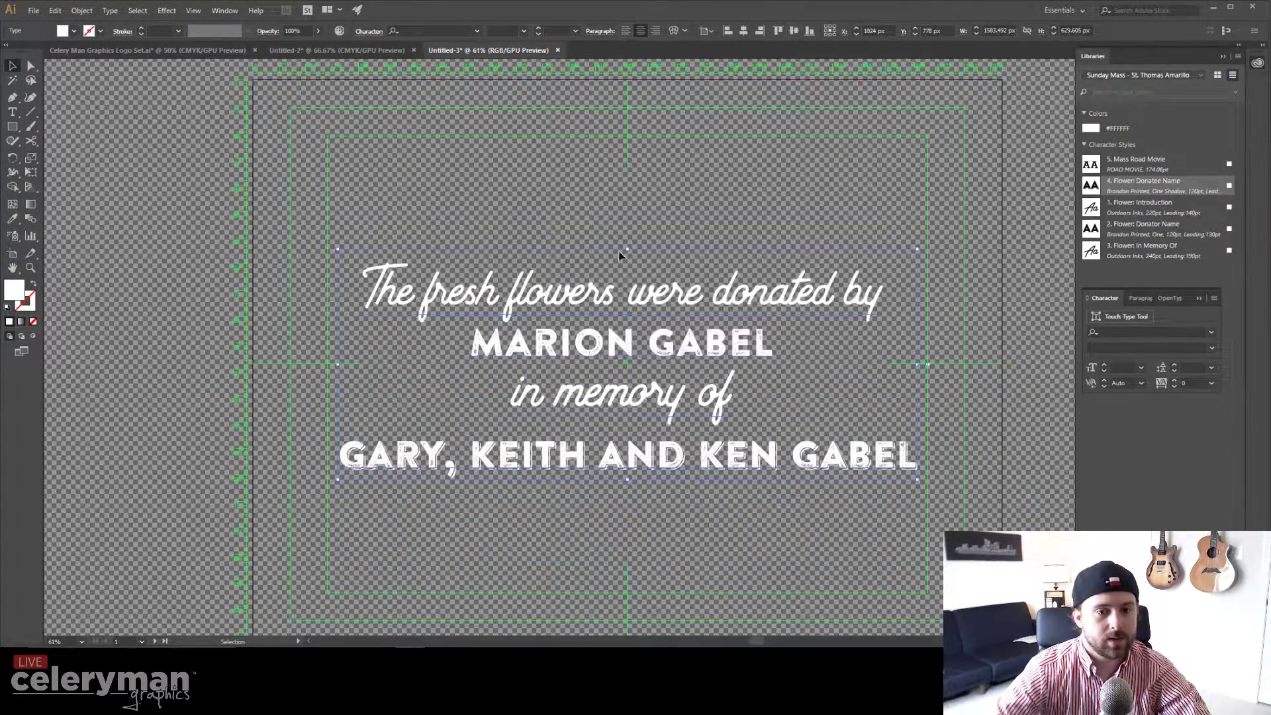
left_click(33, 10)
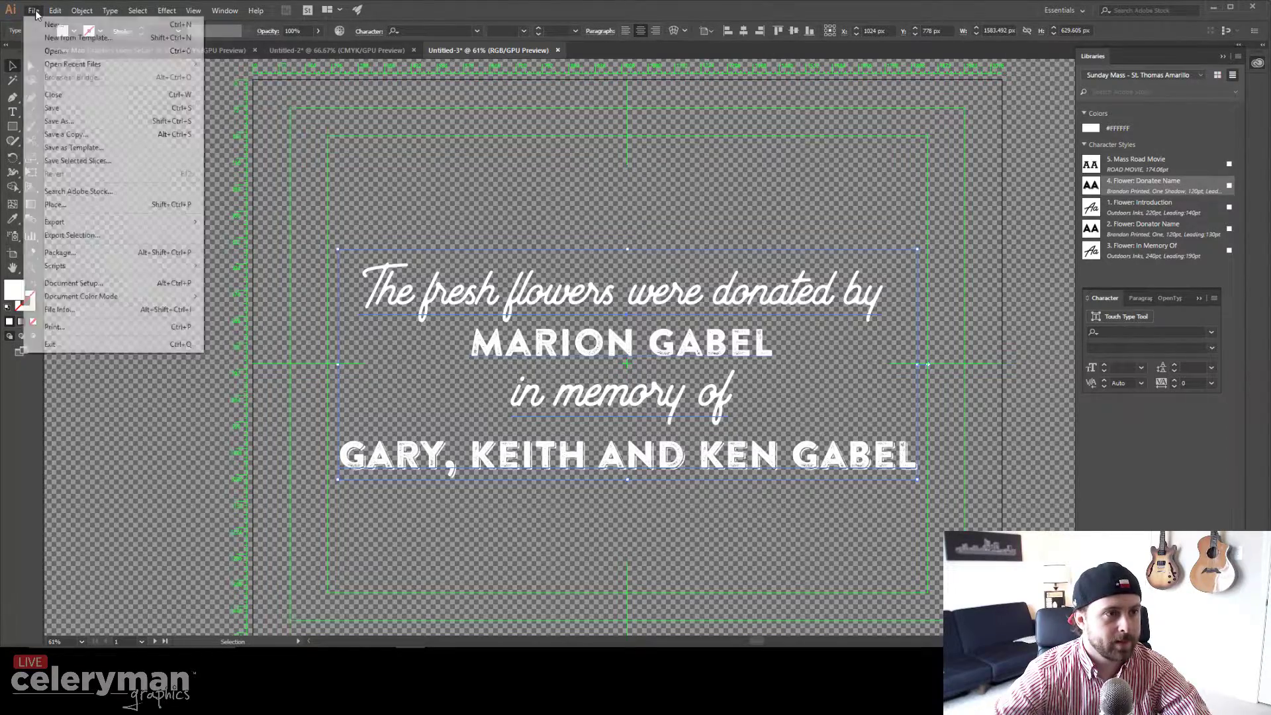
mouse_move(99, 225)
left_click(269, 230)
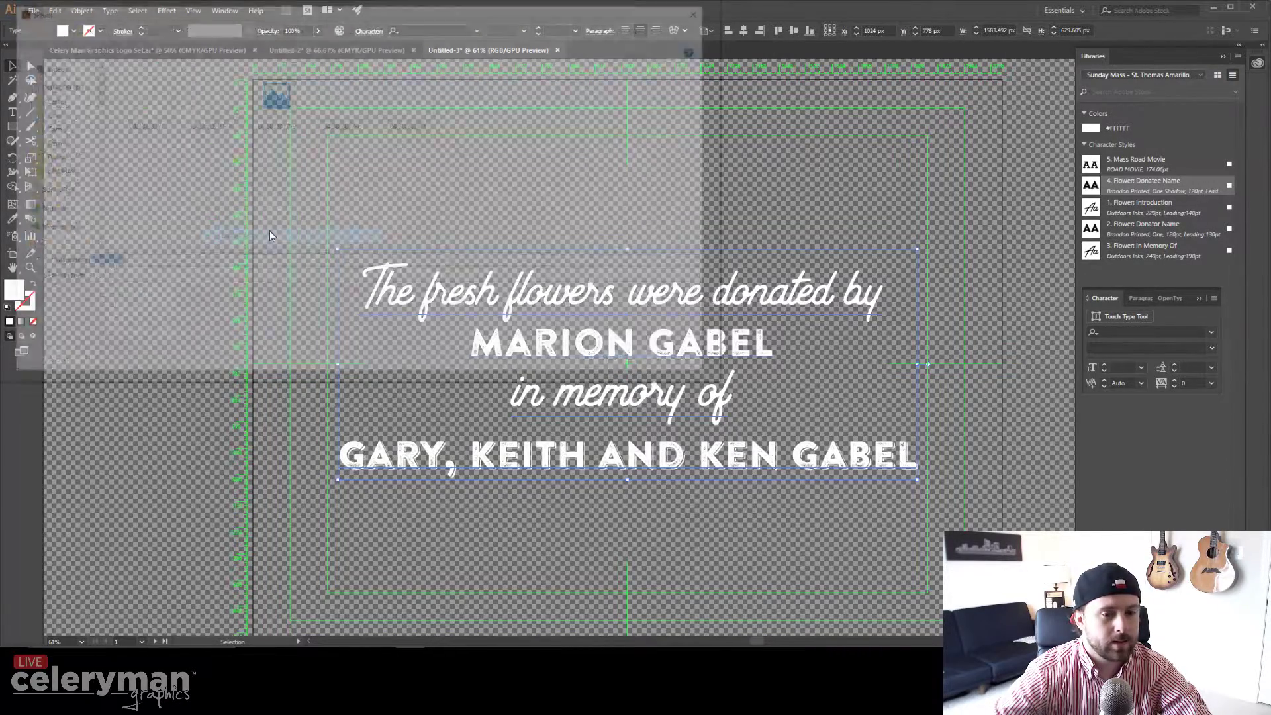
left_click(409, 96)
left_click(618, 362)
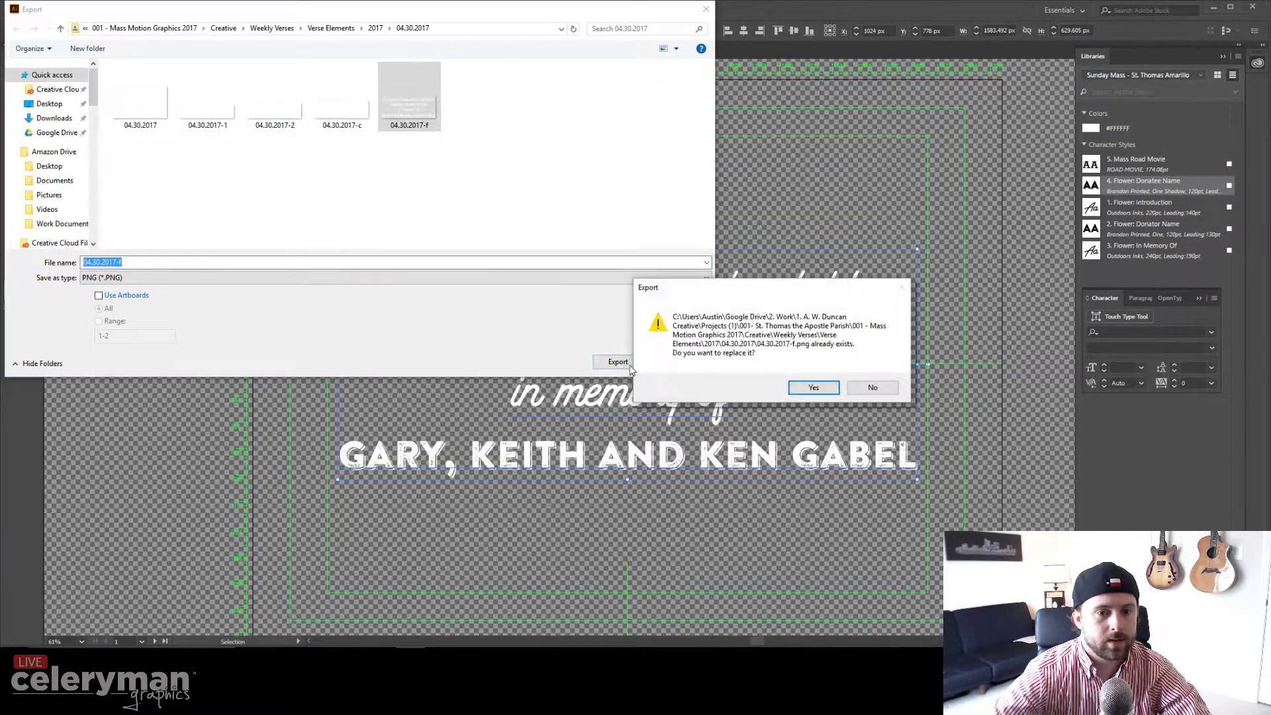
left_click(804, 388)
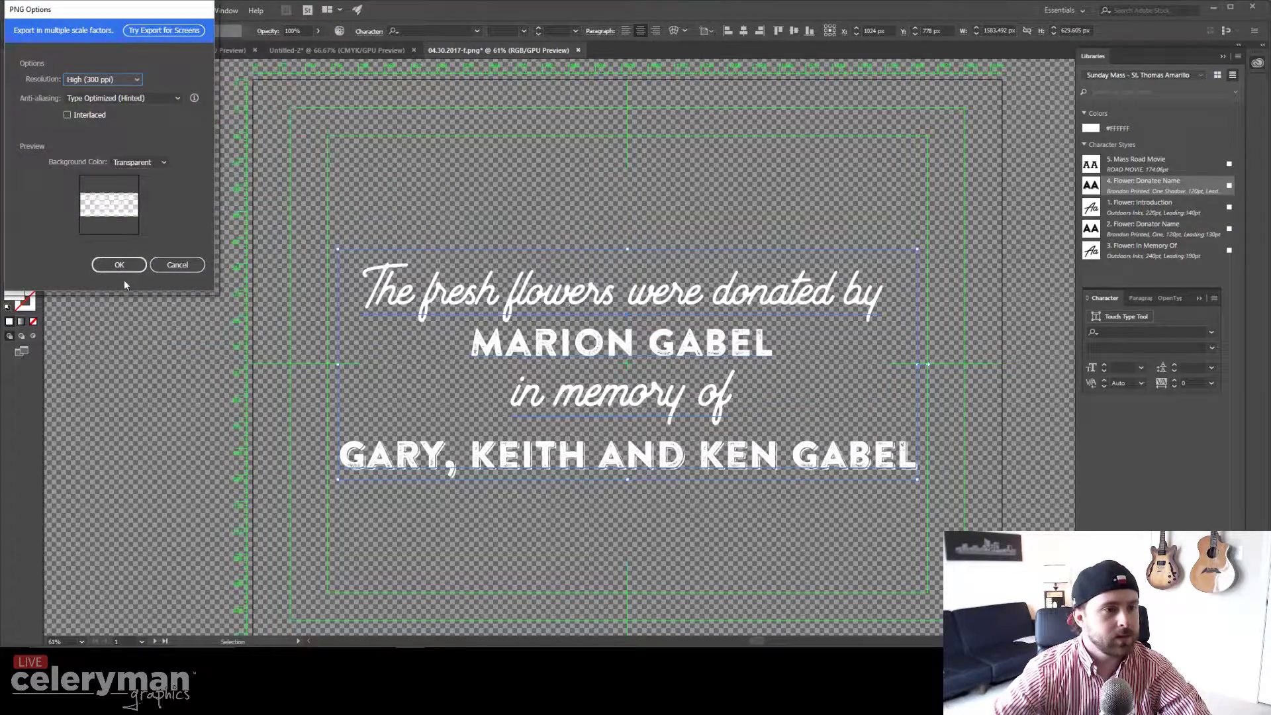
left_click(114, 265)
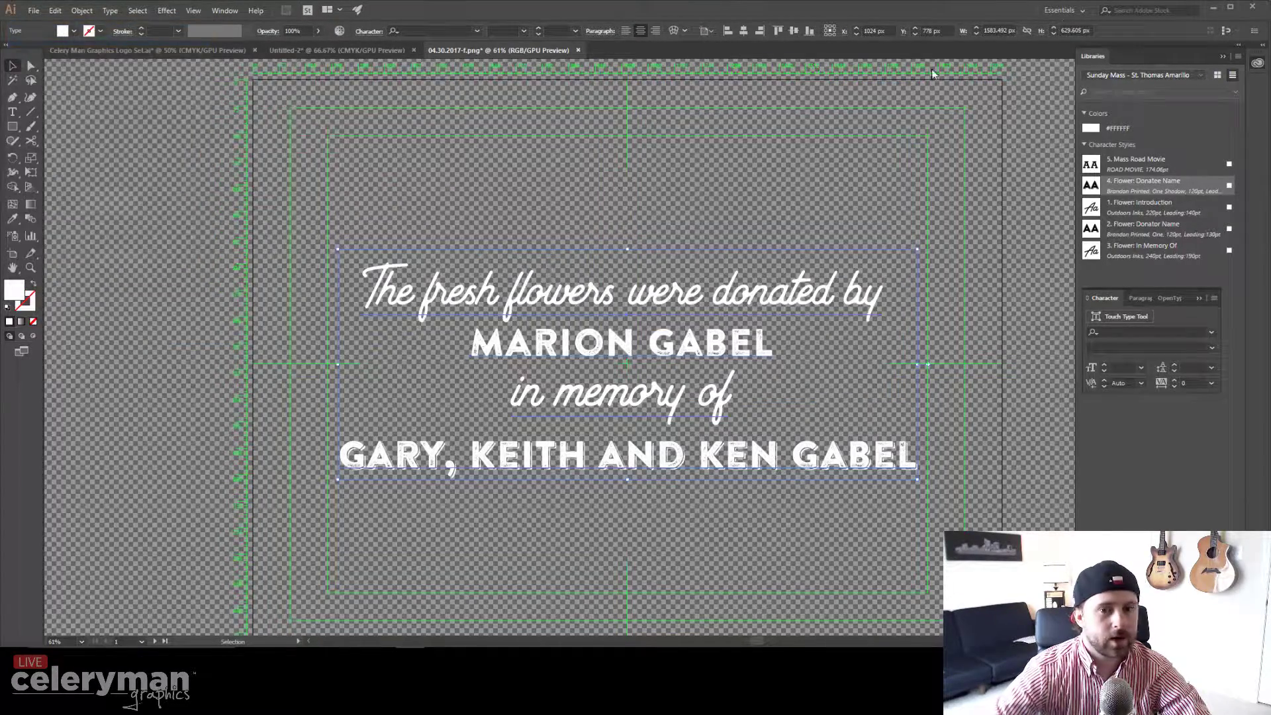
Step: Close all documents: discard Untitled-3 and Untitled-2, save the Celery Man logo set, dismiss the clipboard warning
left_click(1251, 9)
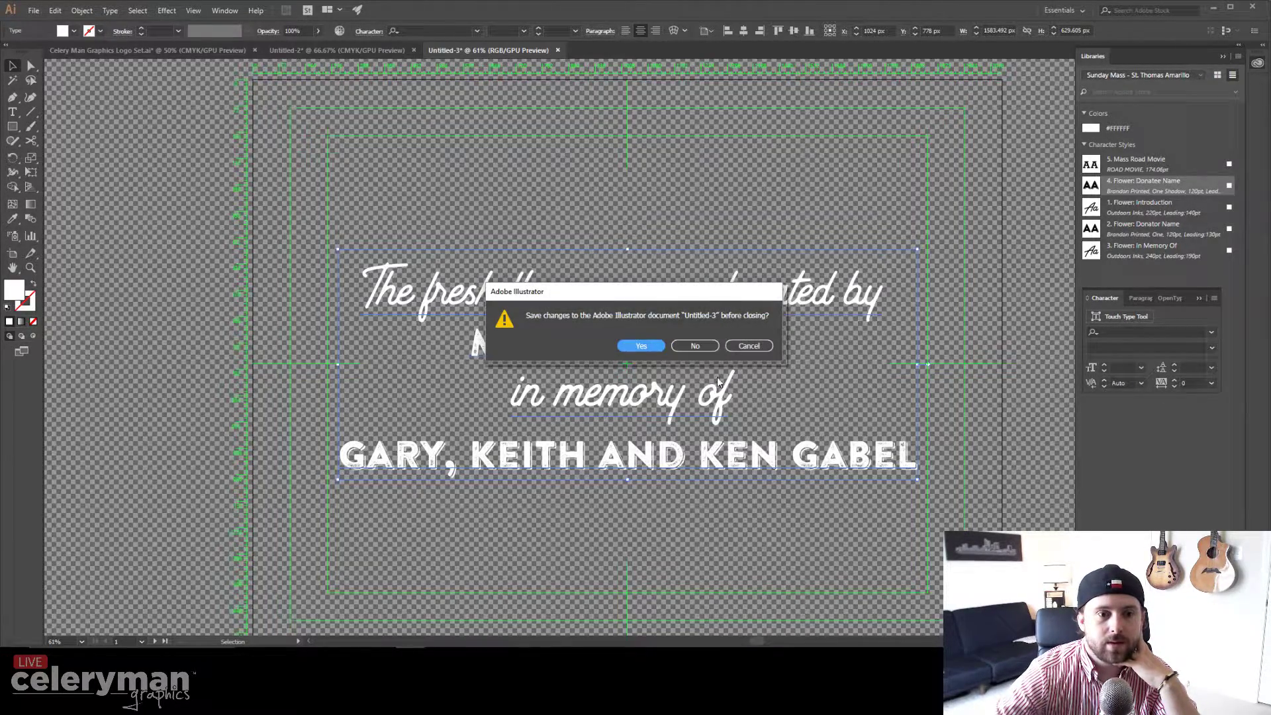
left_click(696, 345)
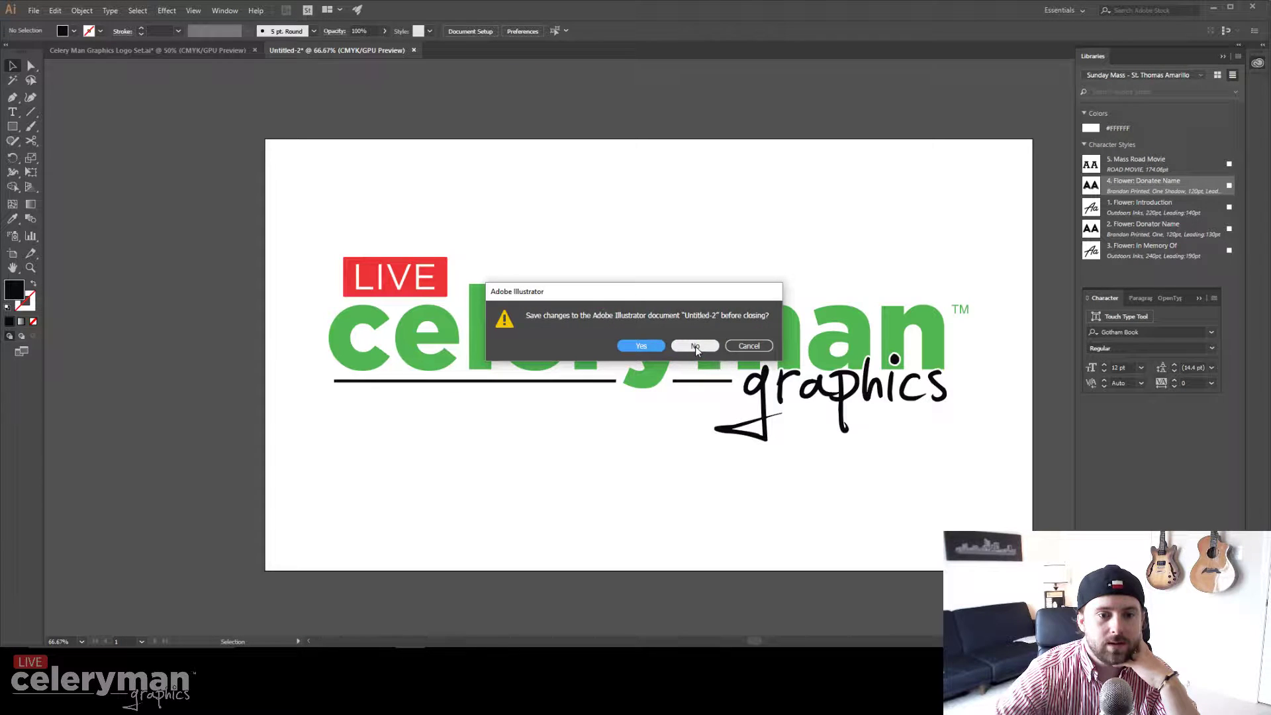
left_click(695, 346)
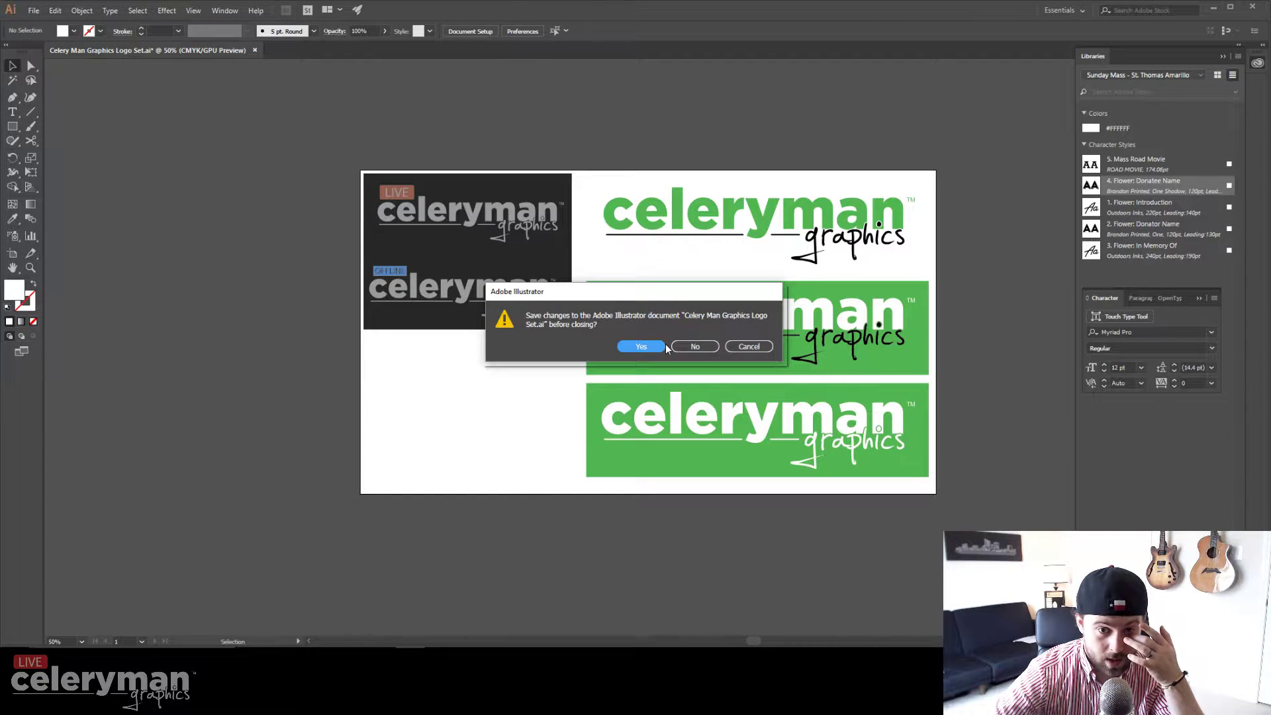
left_click(654, 348)
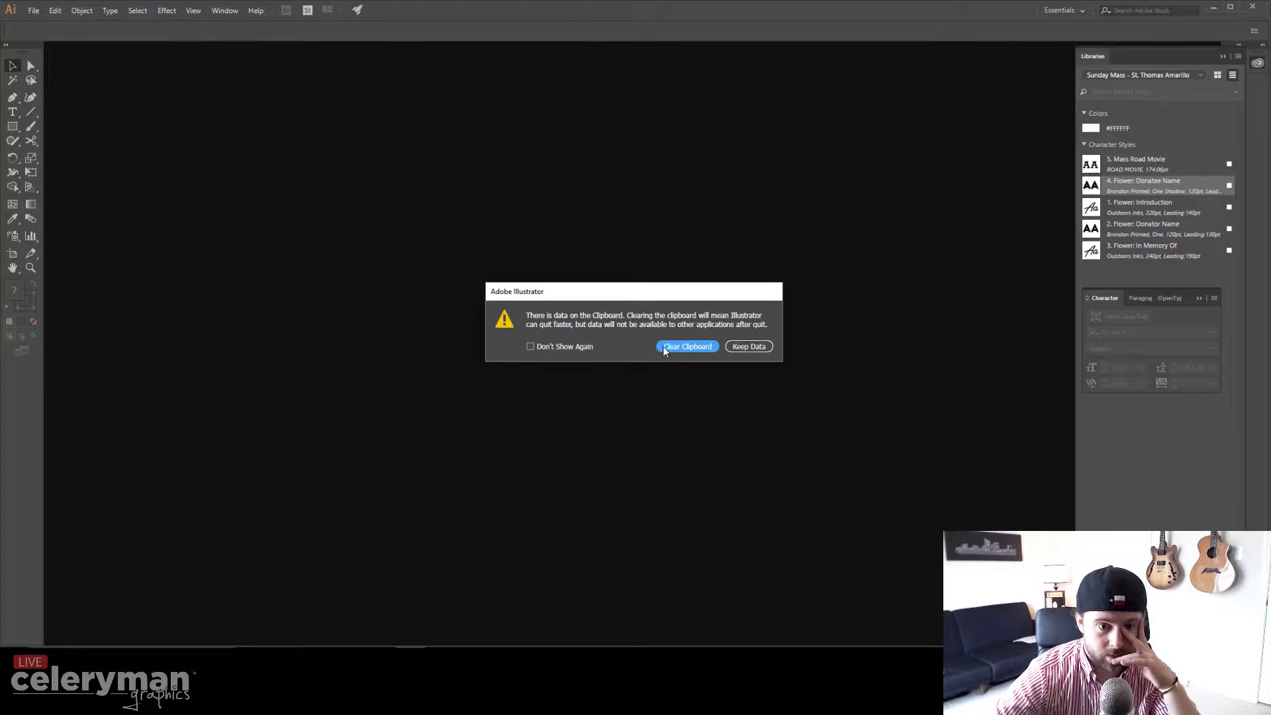
left_click(676, 351)
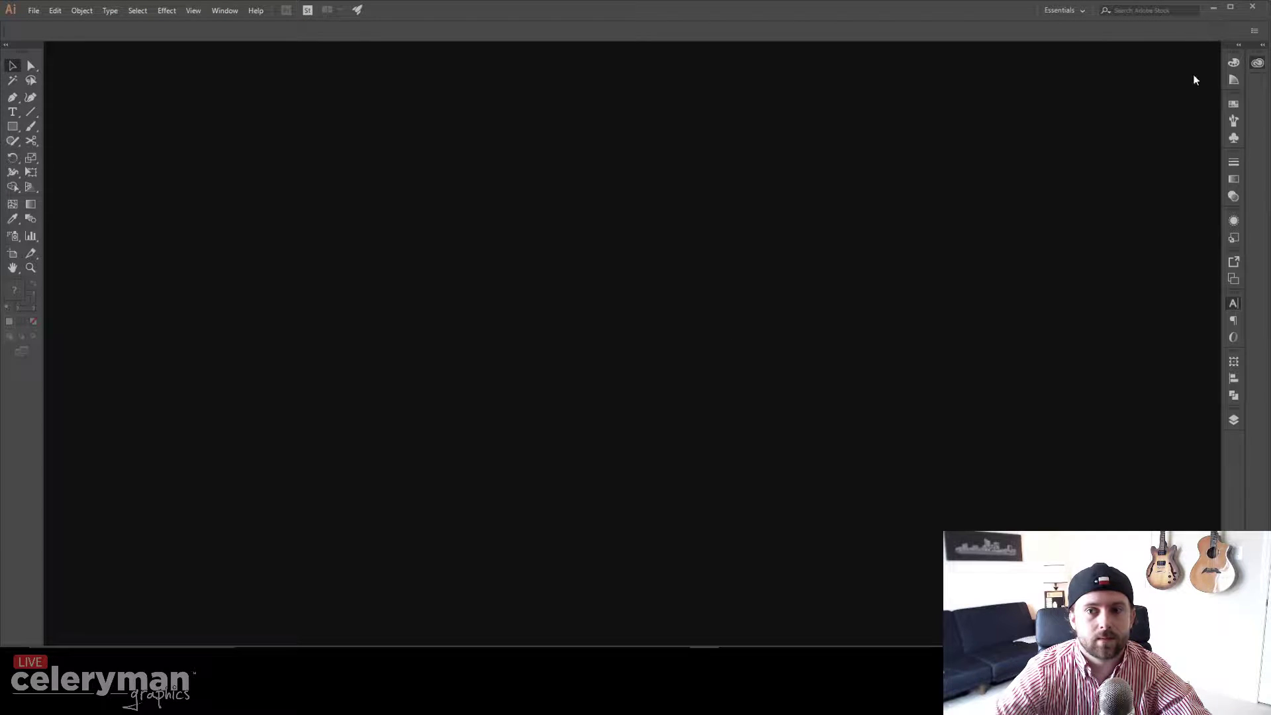
Step: Close the Driver Easy window, sort the desktop icons by Name, and launch Premiere Pro
mouse_move(912, 647)
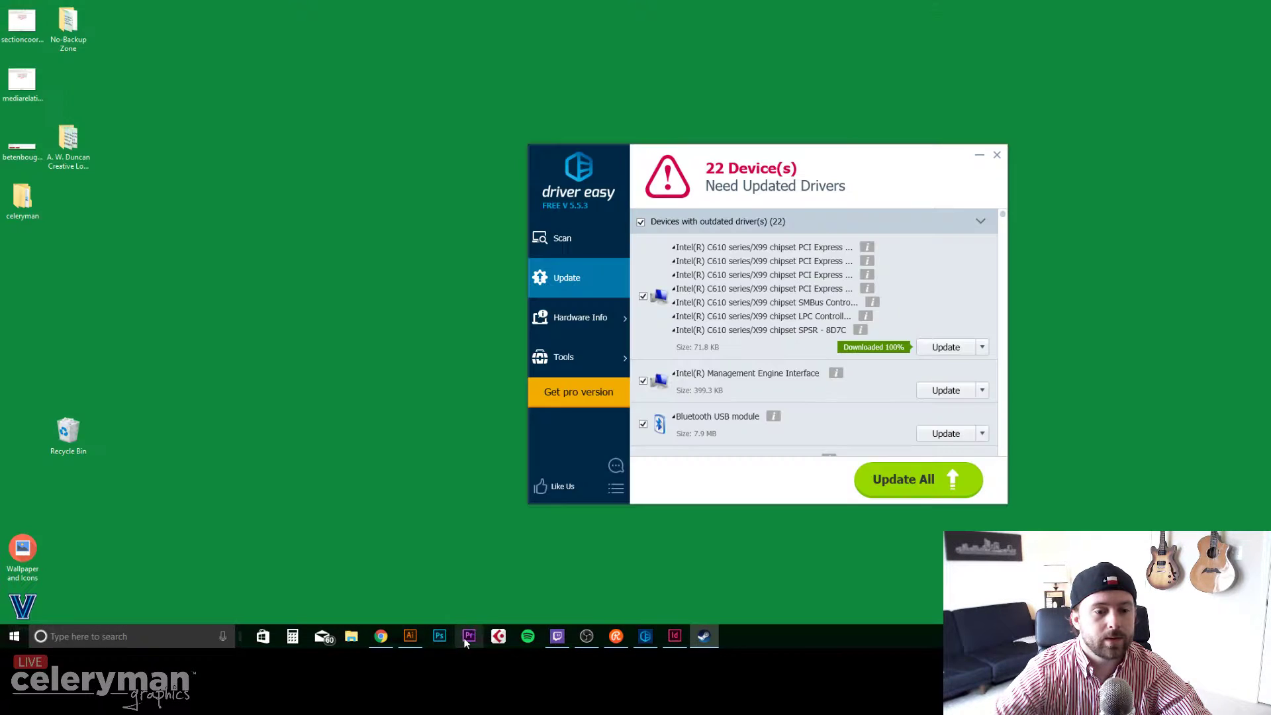
left_click(998, 156)
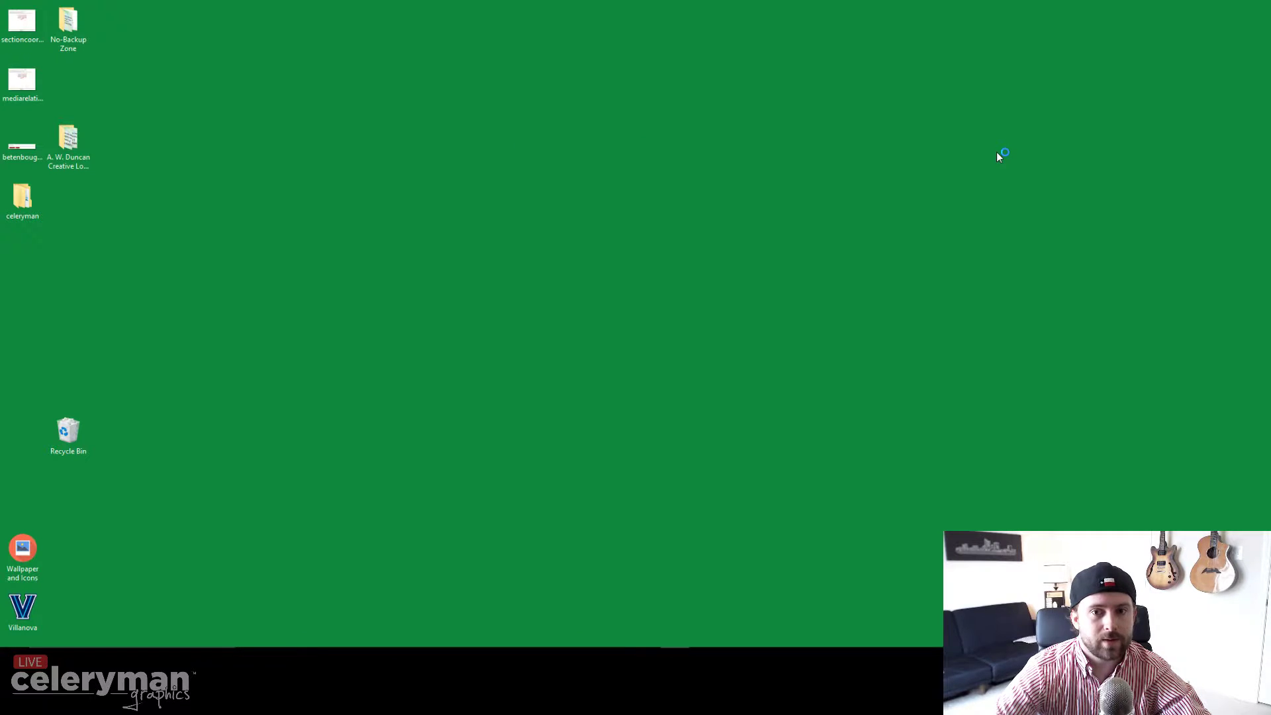
right_click(247, 341)
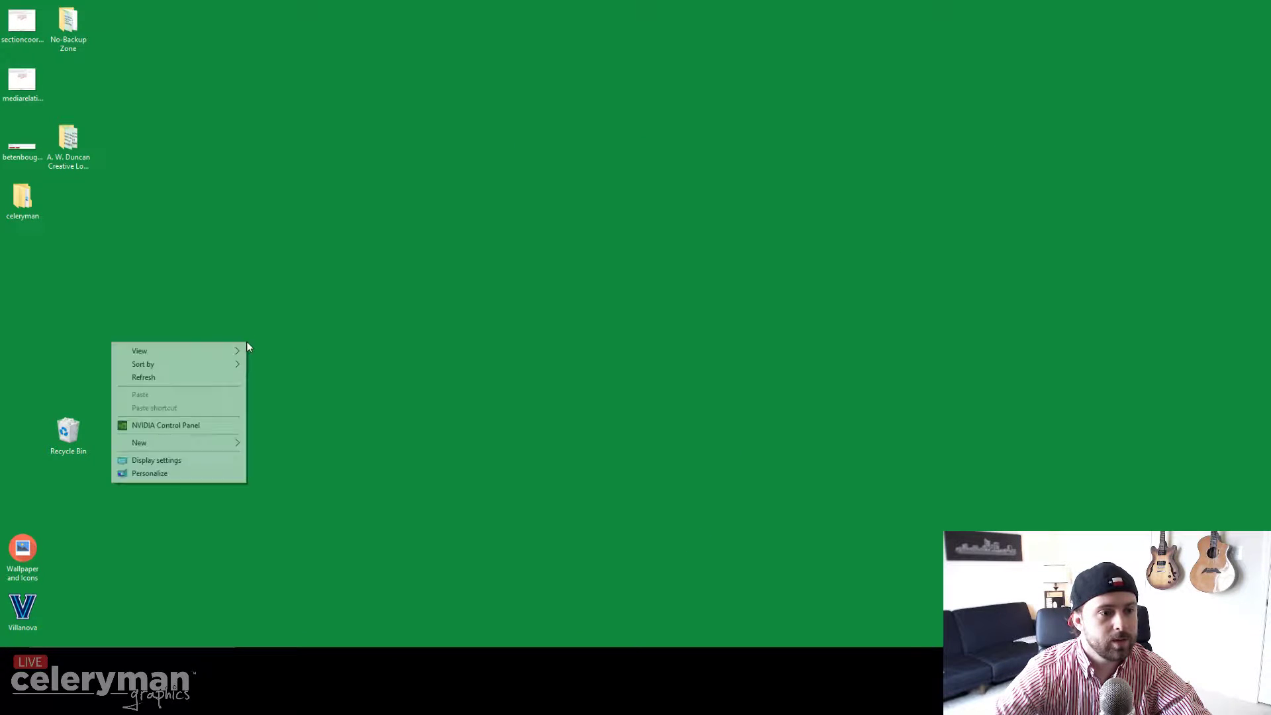
mouse_move(224, 363)
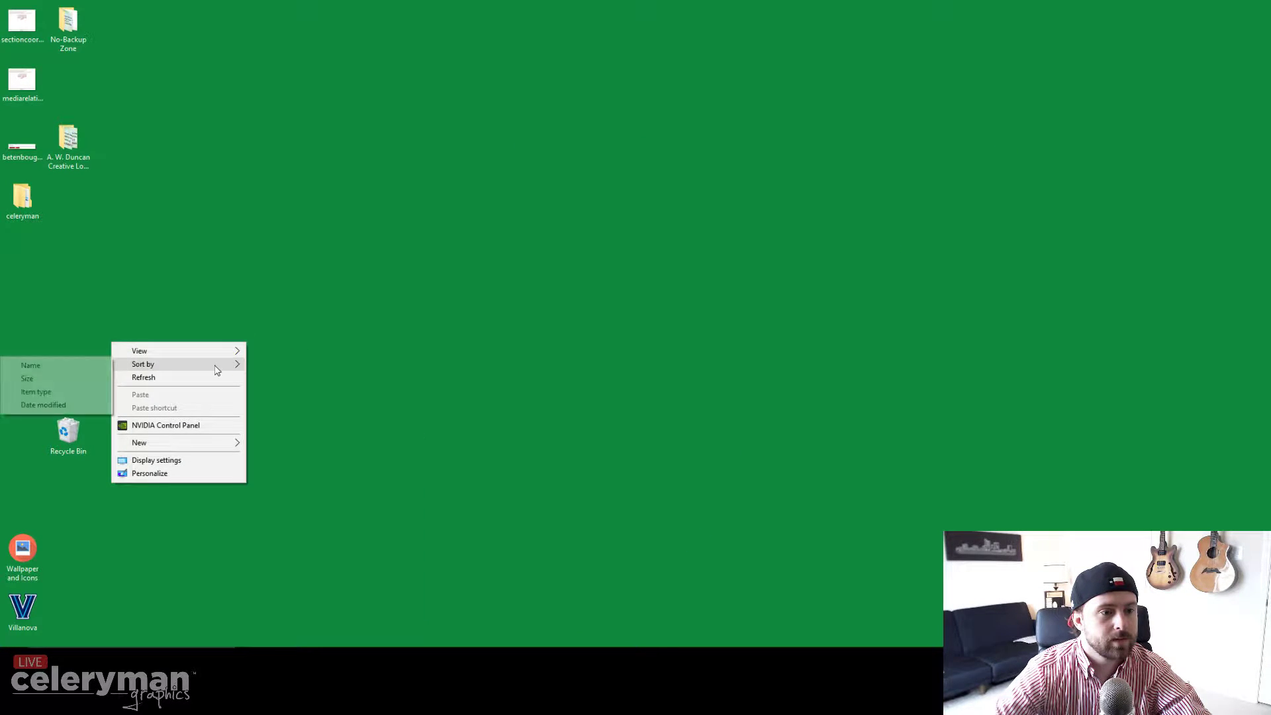
left_click(84, 364)
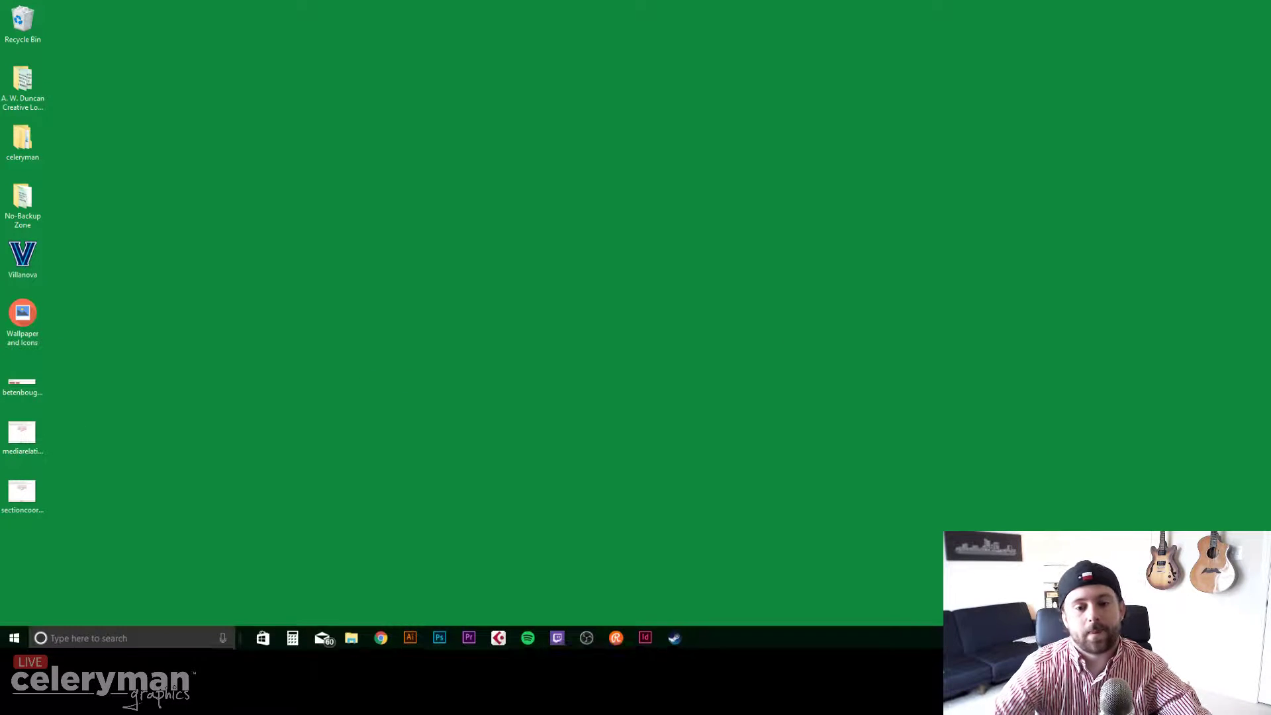
left_click(452, 640)
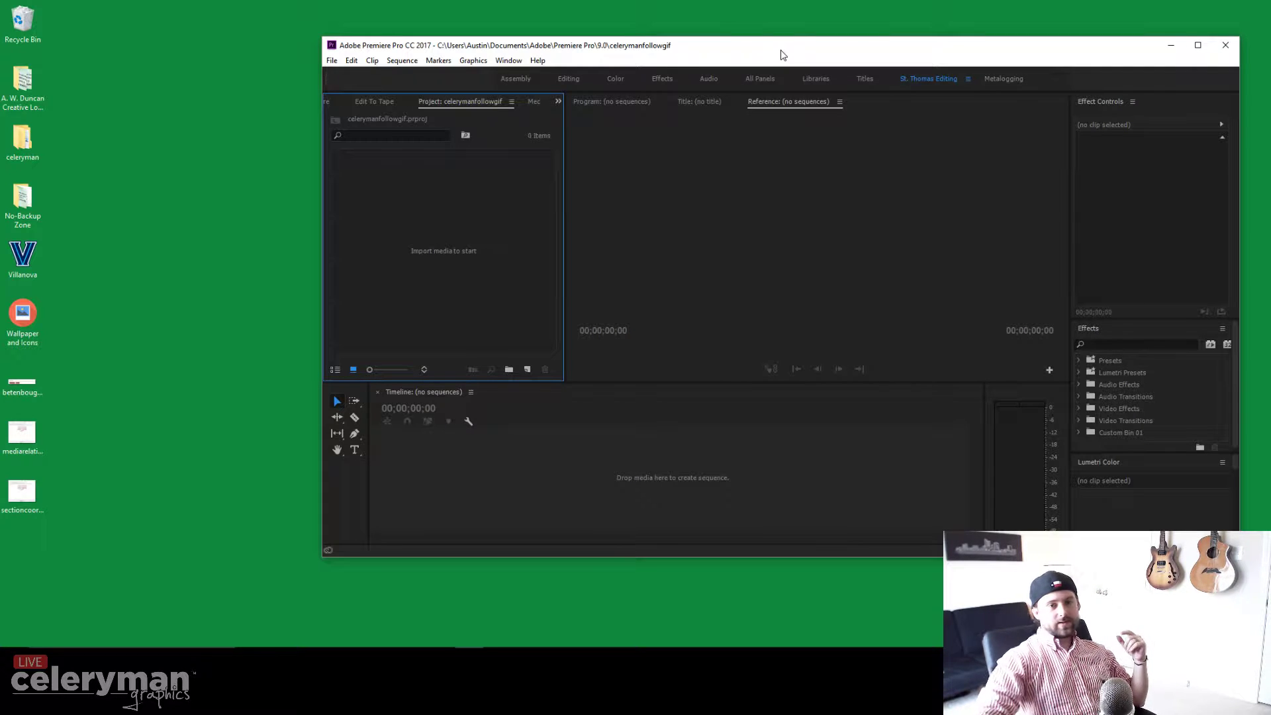
Step: Snap the Premiere Pro window and stretch it across the full screen width
left_click_drag(781, 54, 0, 253)
left_click(729, 193)
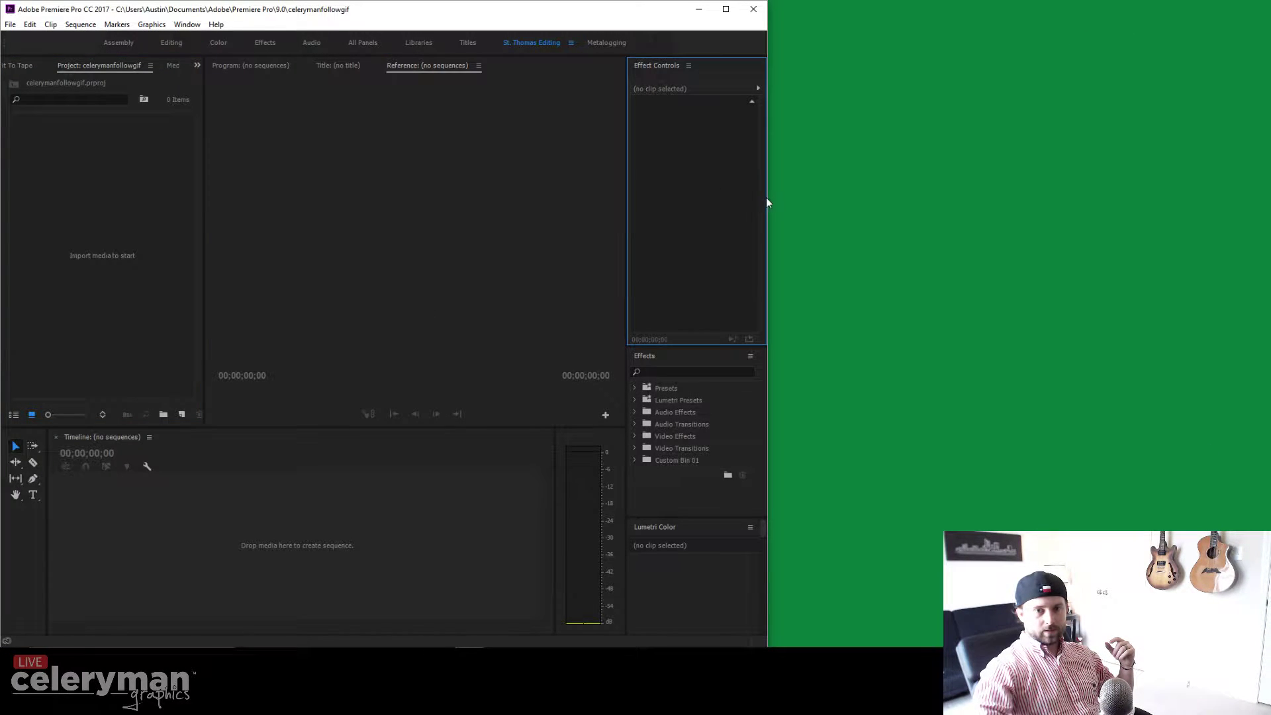
left_click_drag(768, 197, 1262, 273)
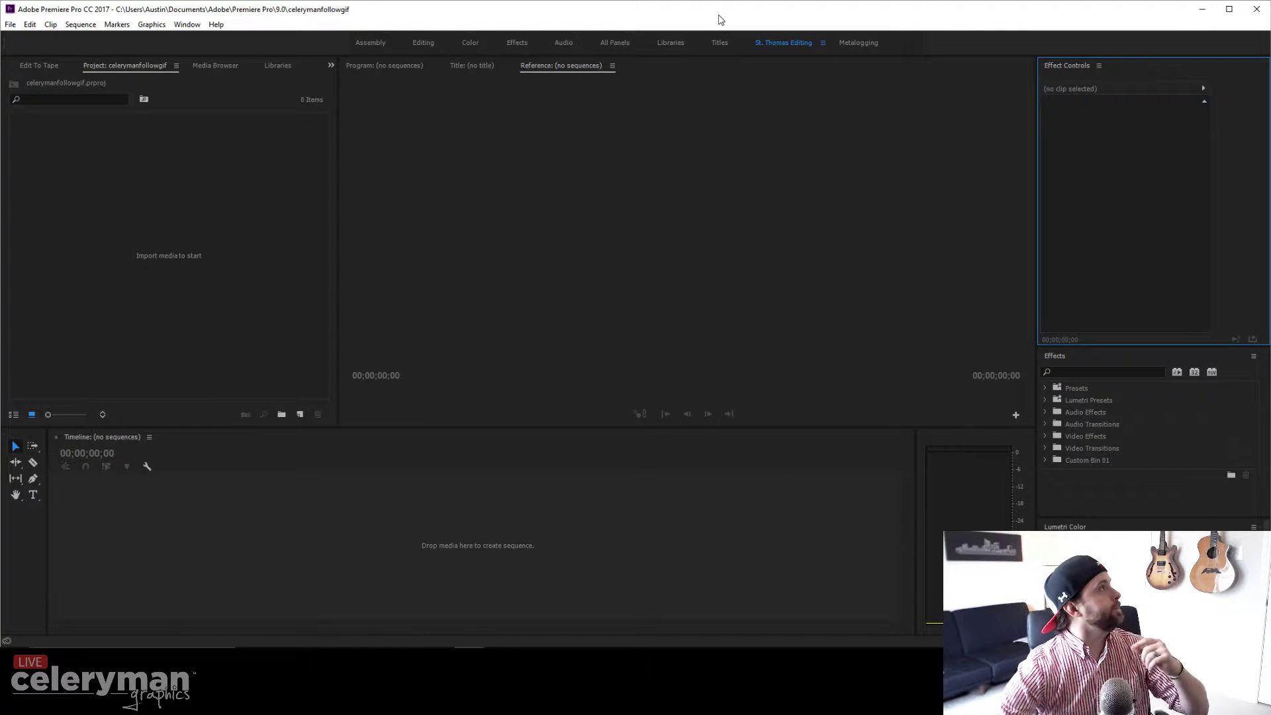
Step: Open the recent project St_Thomas_Template_1_1
left_click(10, 25)
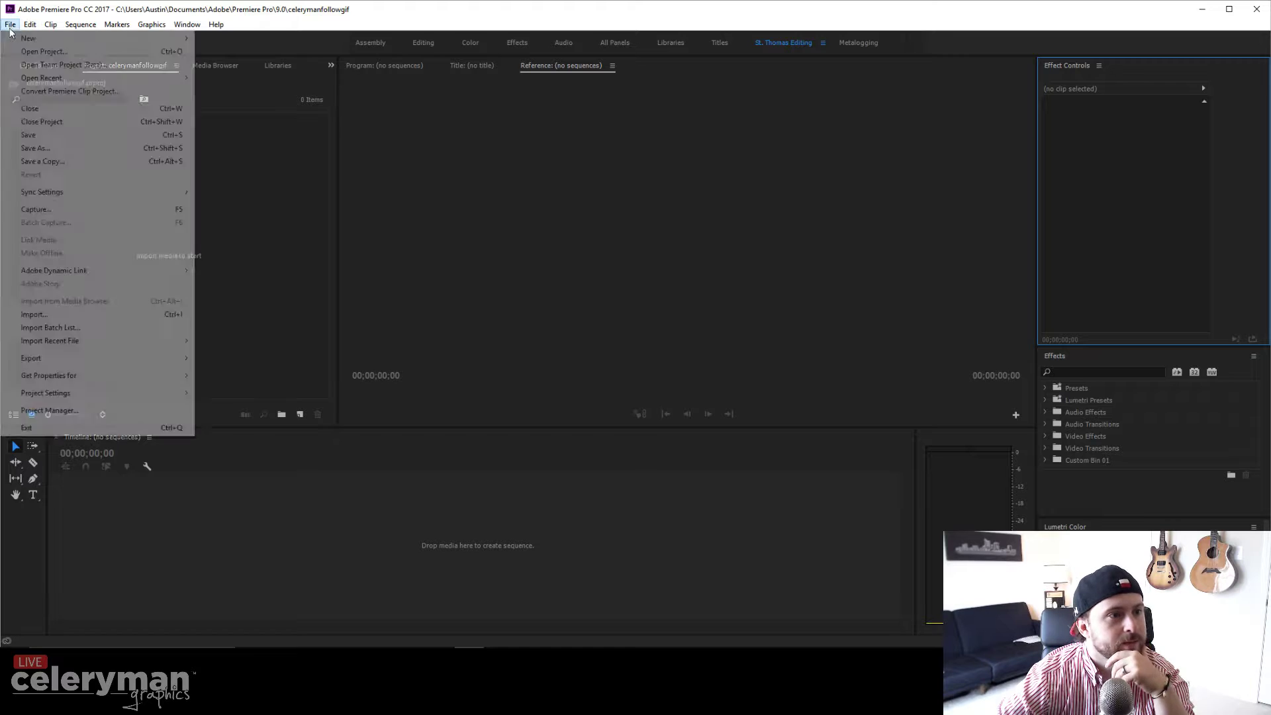
mouse_move(40, 77)
left_click(258, 90)
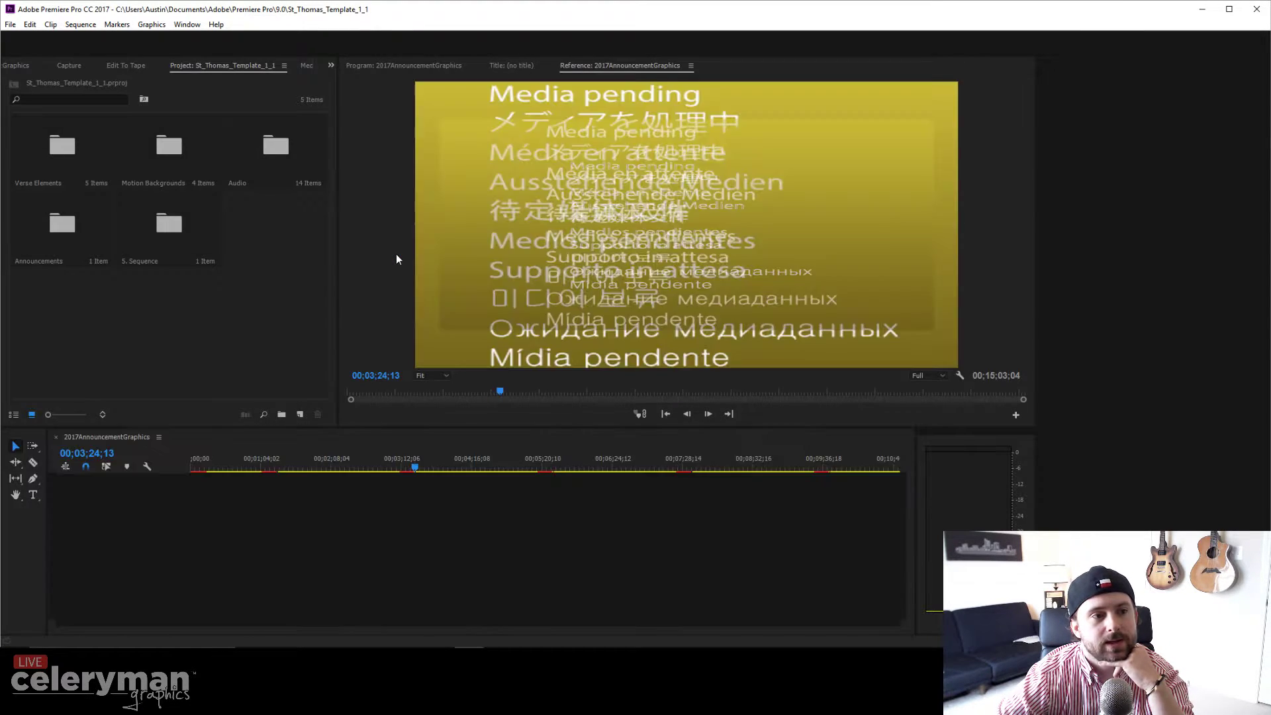
Step: Preview the verse graphics and the flower-donation slide at 00;01;15;13 along the timeline
left_click(427, 465)
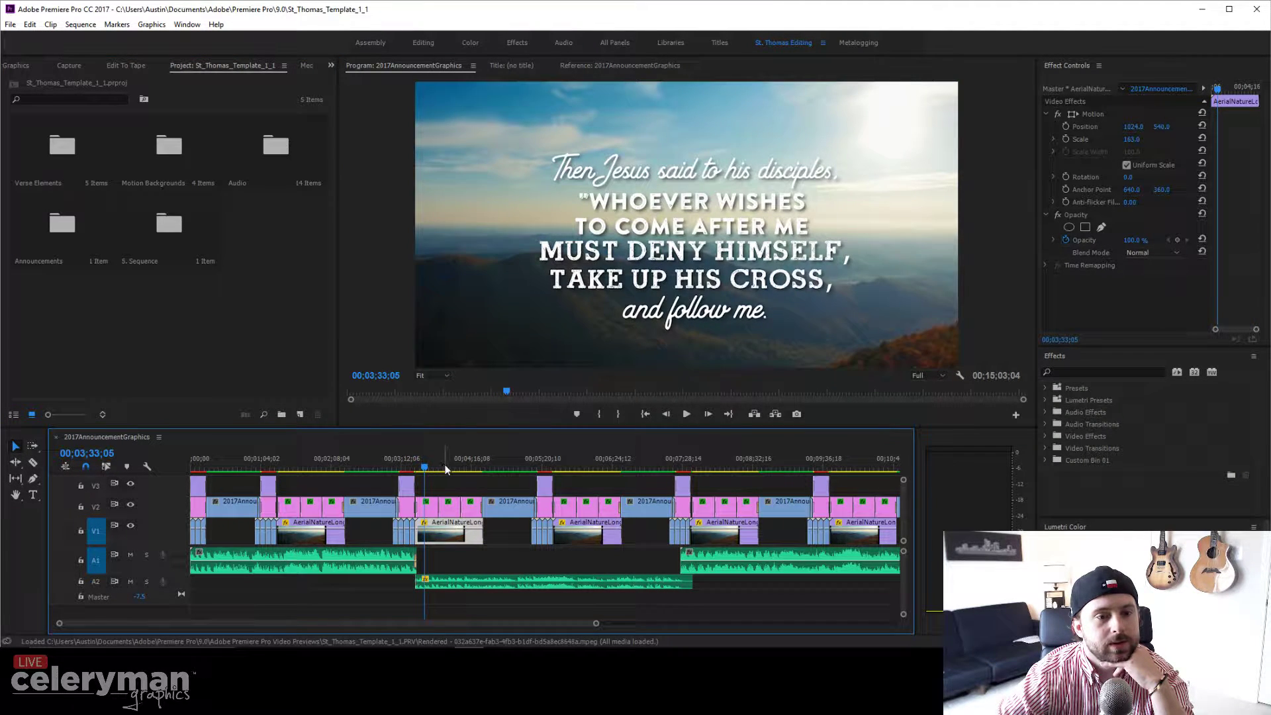
left_click(446, 468)
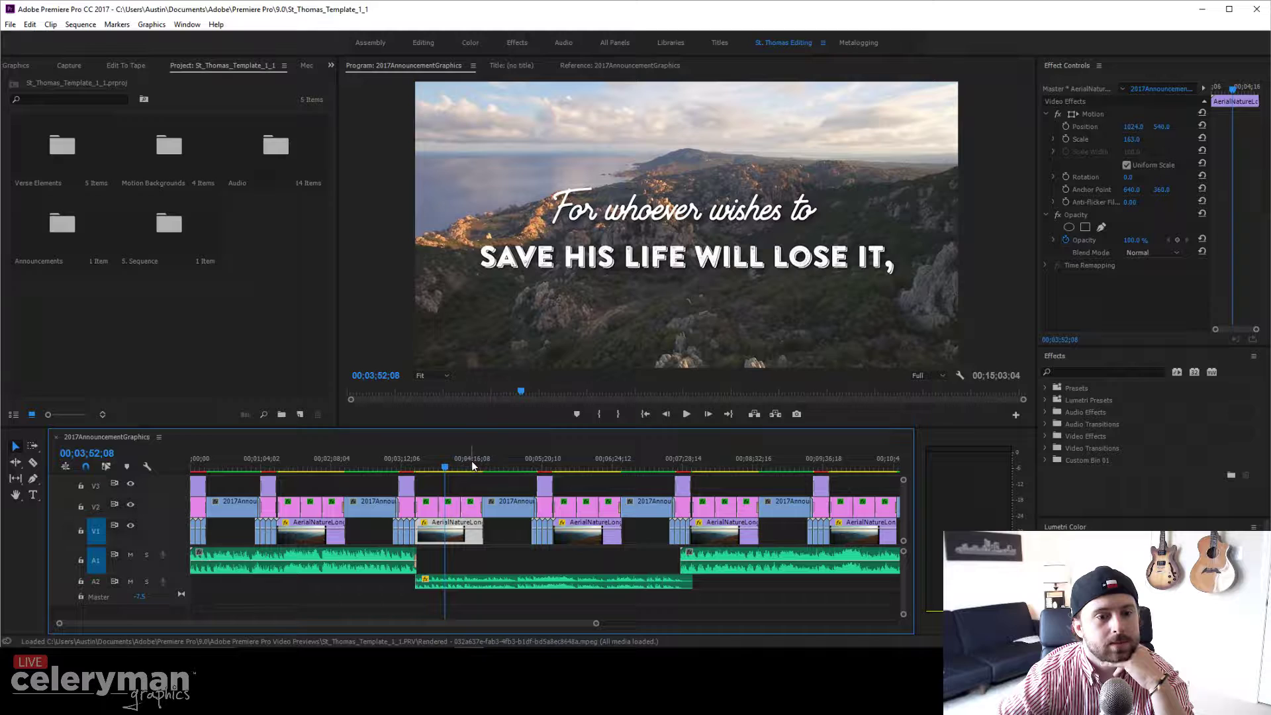
left_click(472, 464)
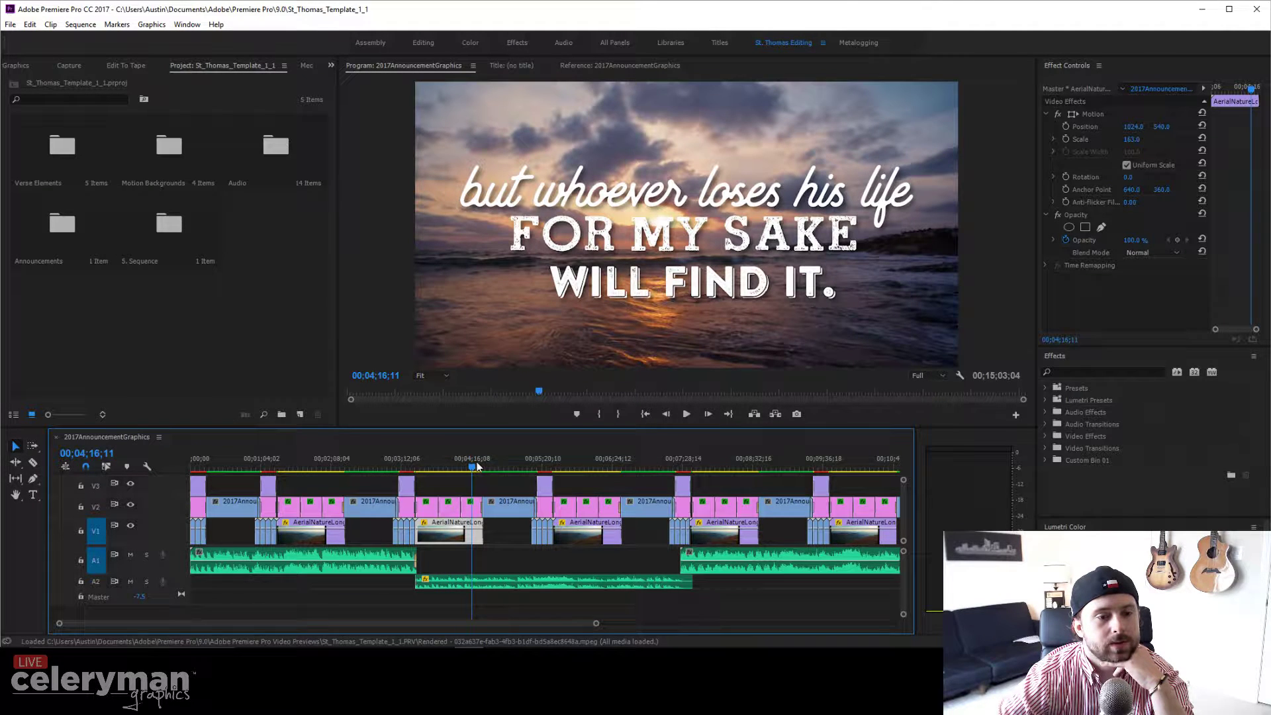
left_click(567, 466)
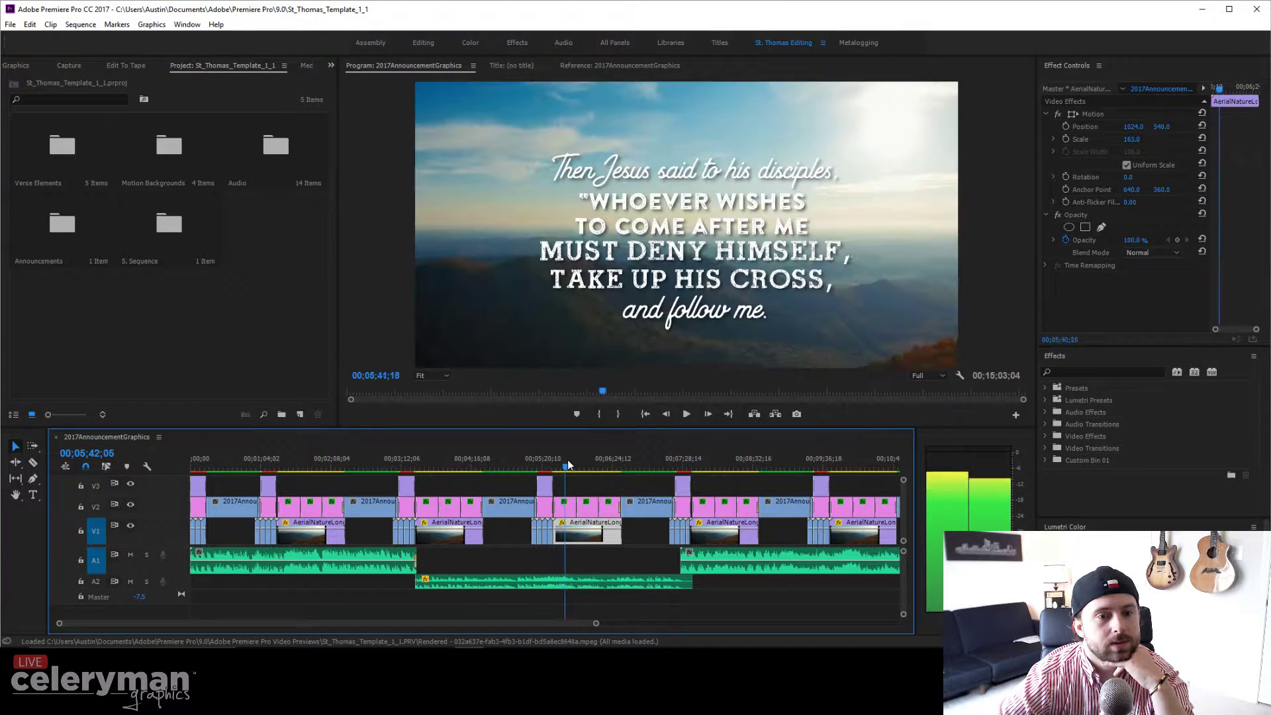
left_click_drag(567, 460, 138, 464)
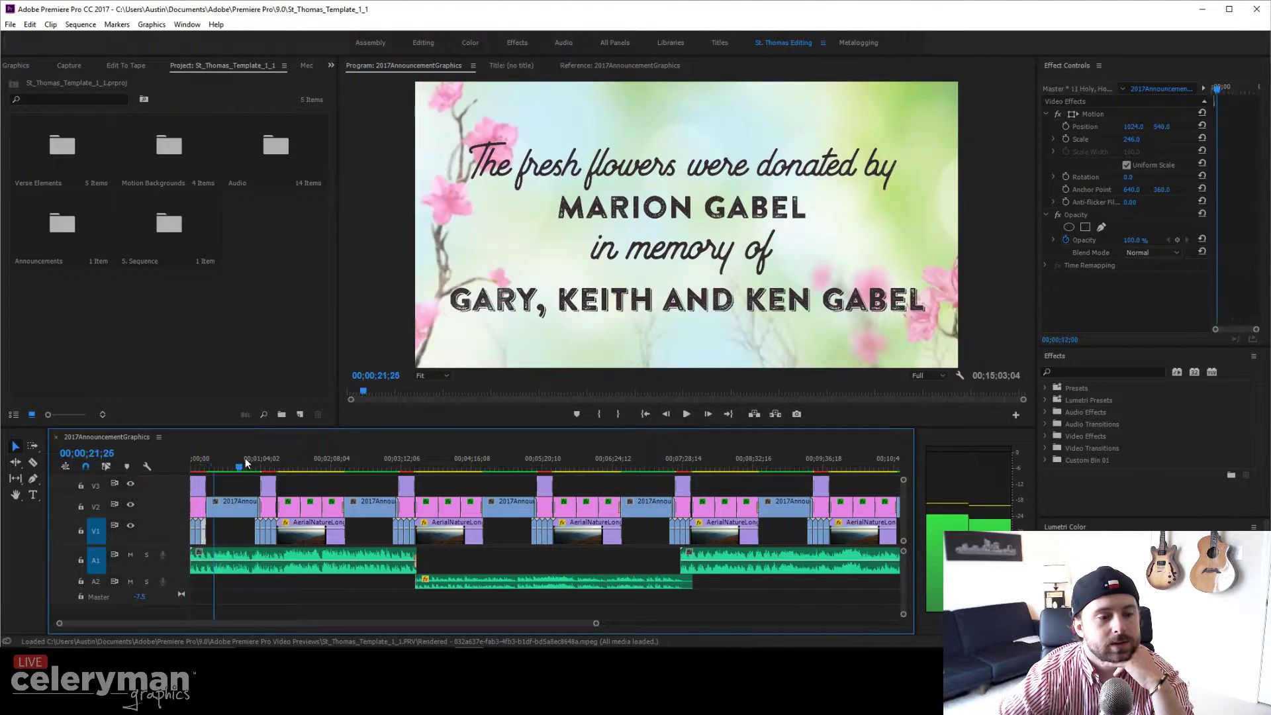
left_click(274, 456)
left_click(80, 25)
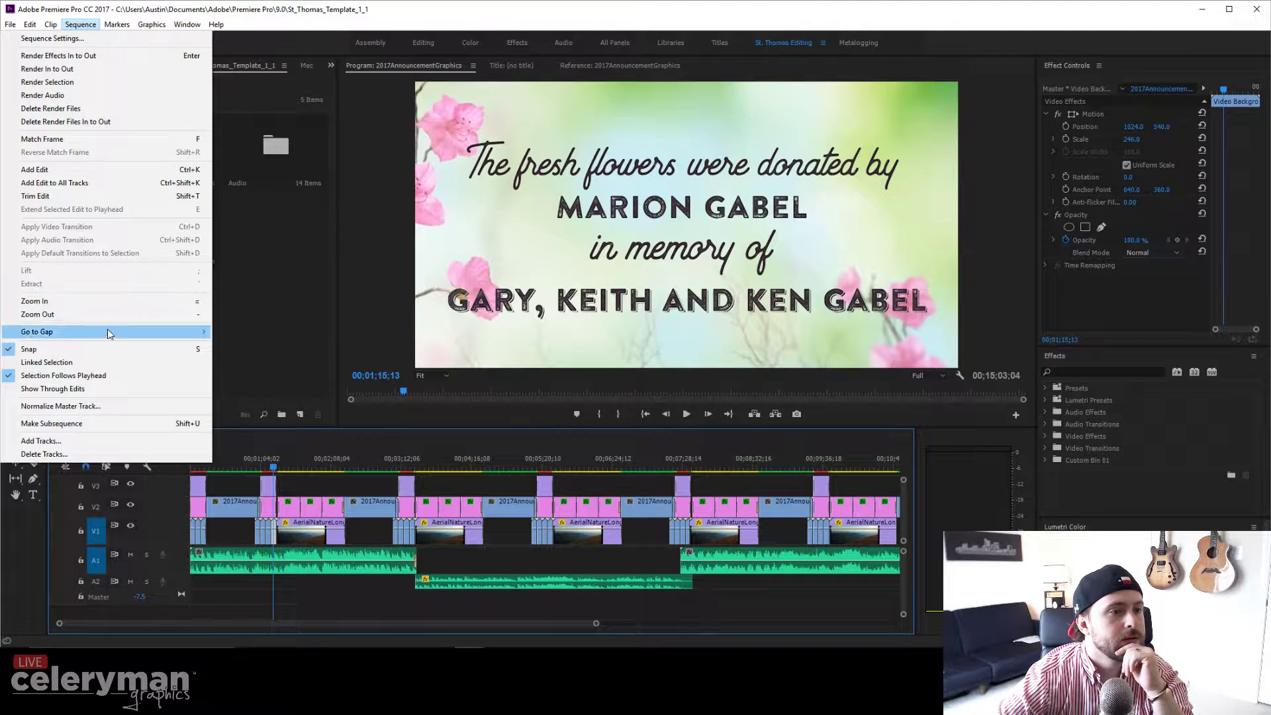
Step: Render In to Out for the whole 2017AnnouncementGraphics sequence
left_click(80, 69)
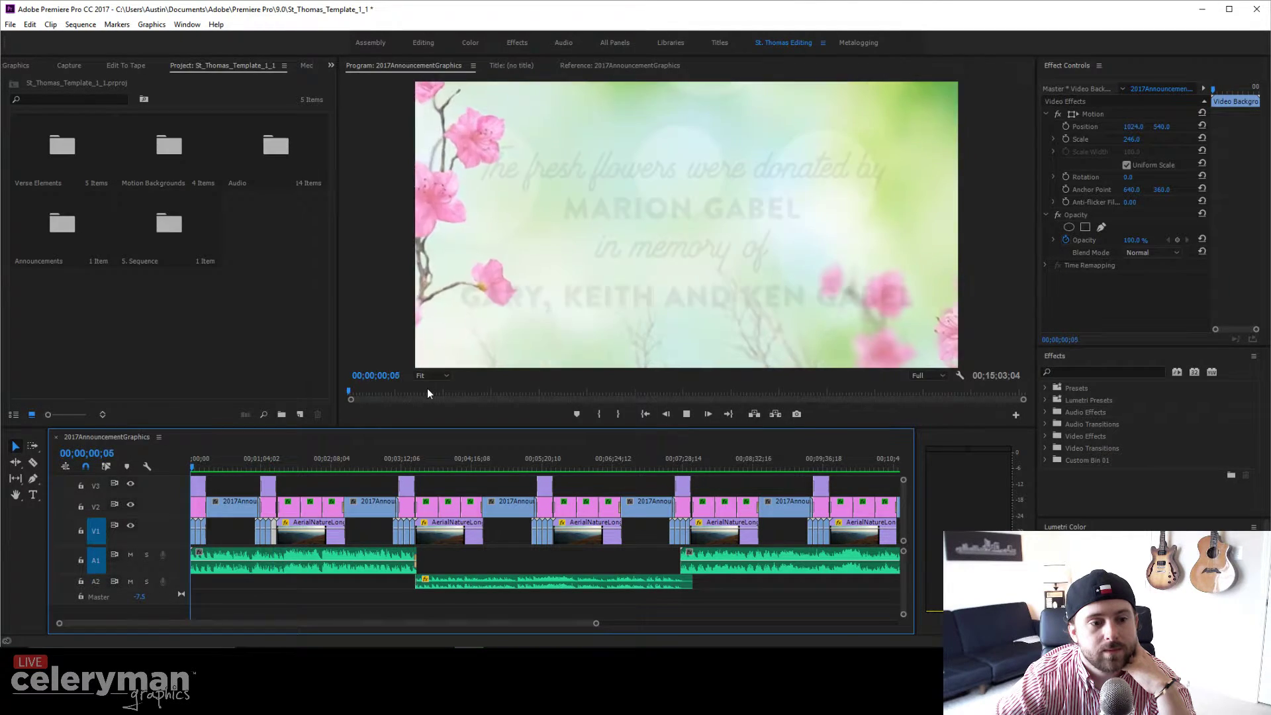
key("space")
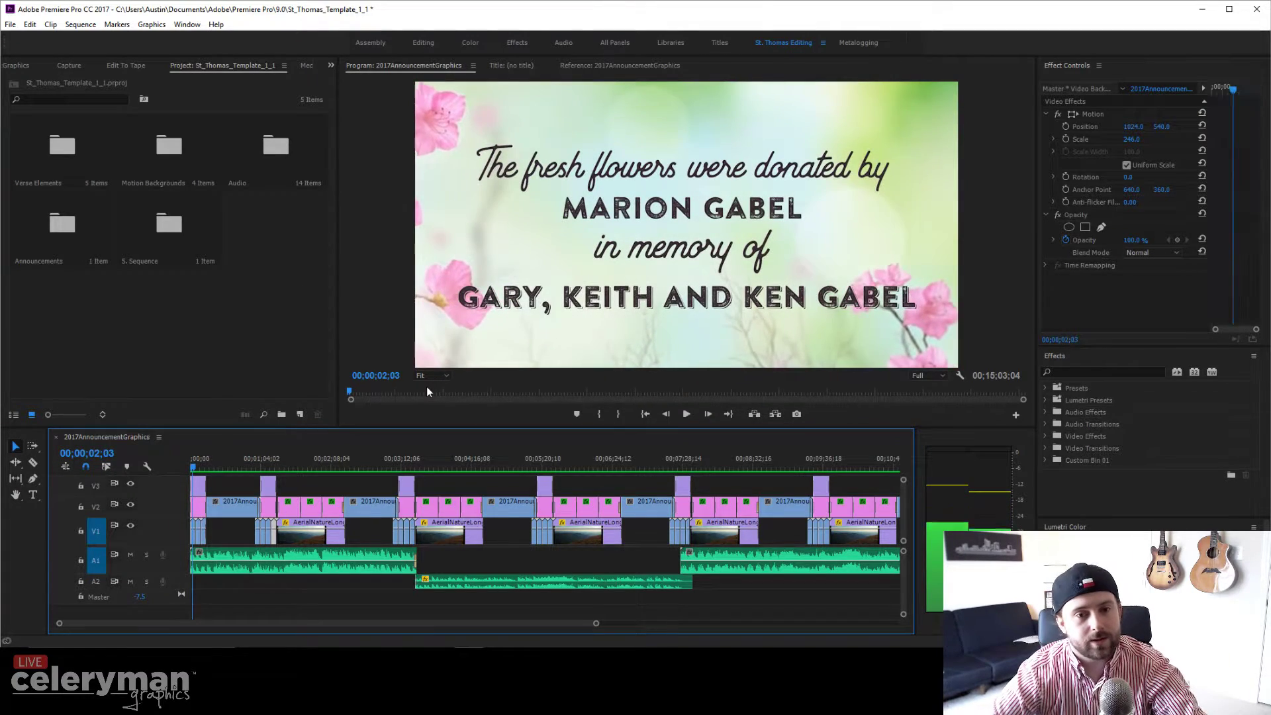
left_click_drag(226, 462, 269, 446)
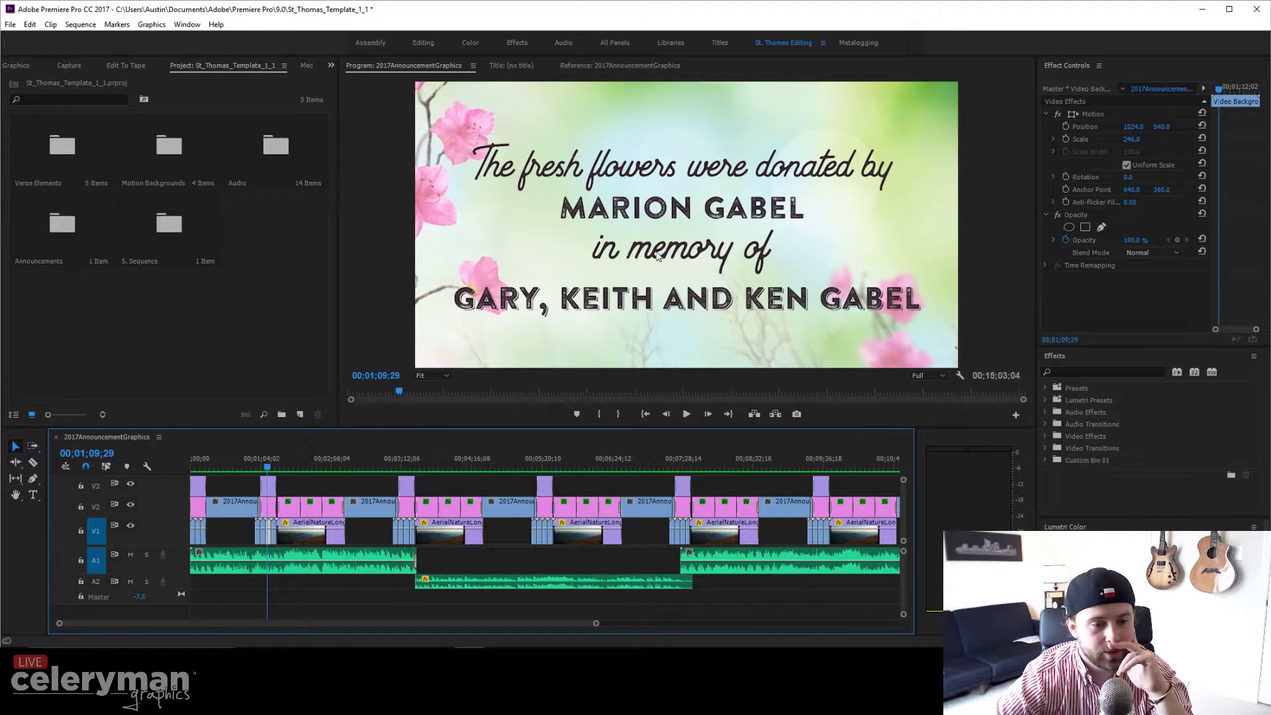
left_click_drag(569, 624, 761, 623)
left_click(594, 458)
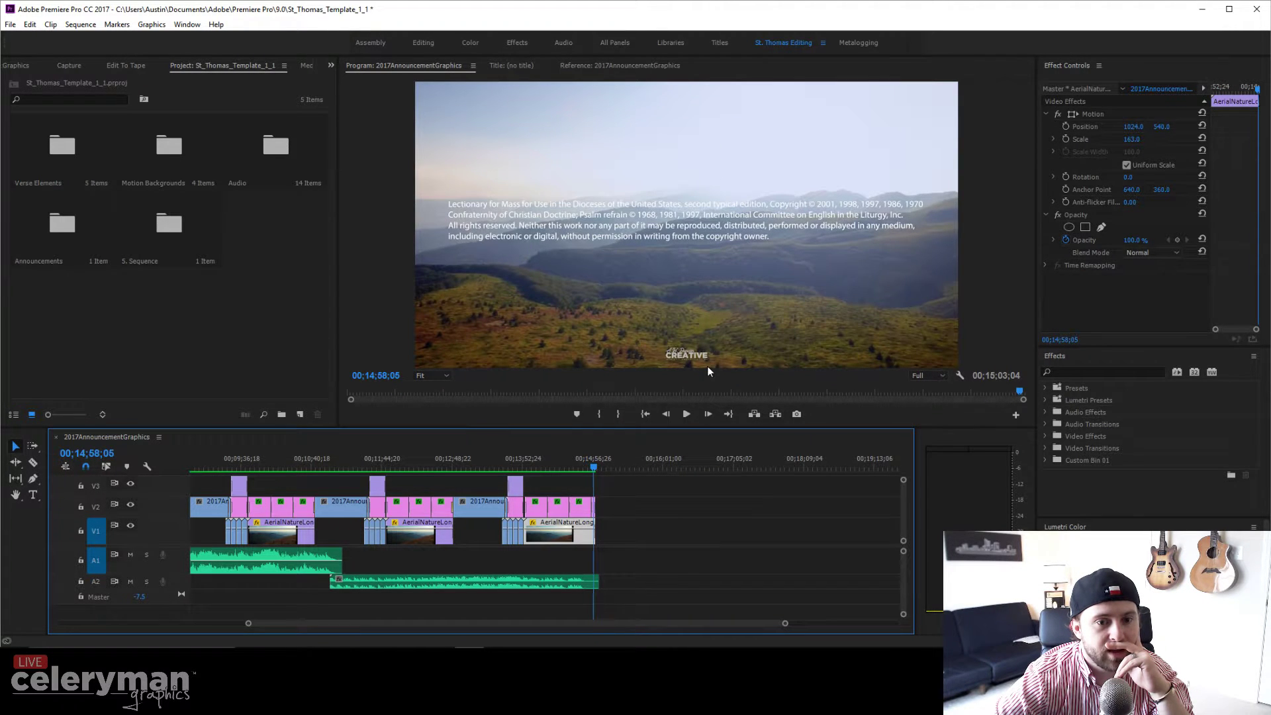
left_click_drag(571, 464, 98, 474)
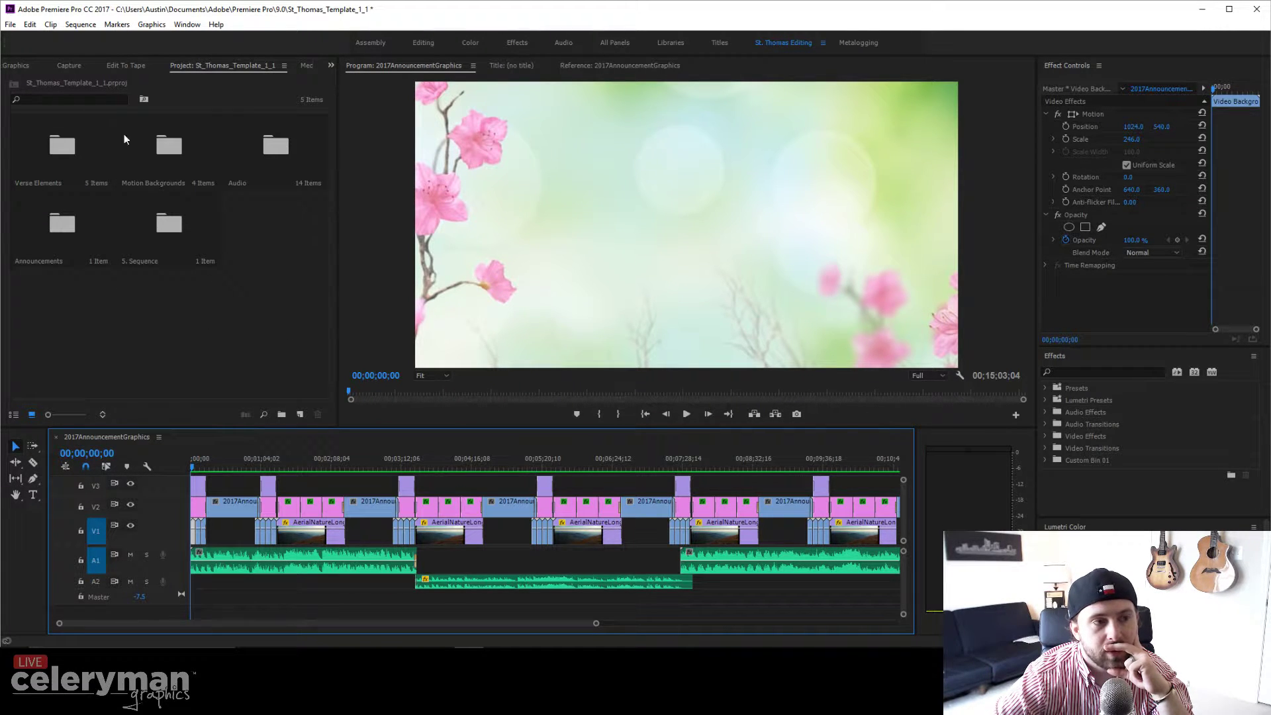
mouse_move(471, 649)
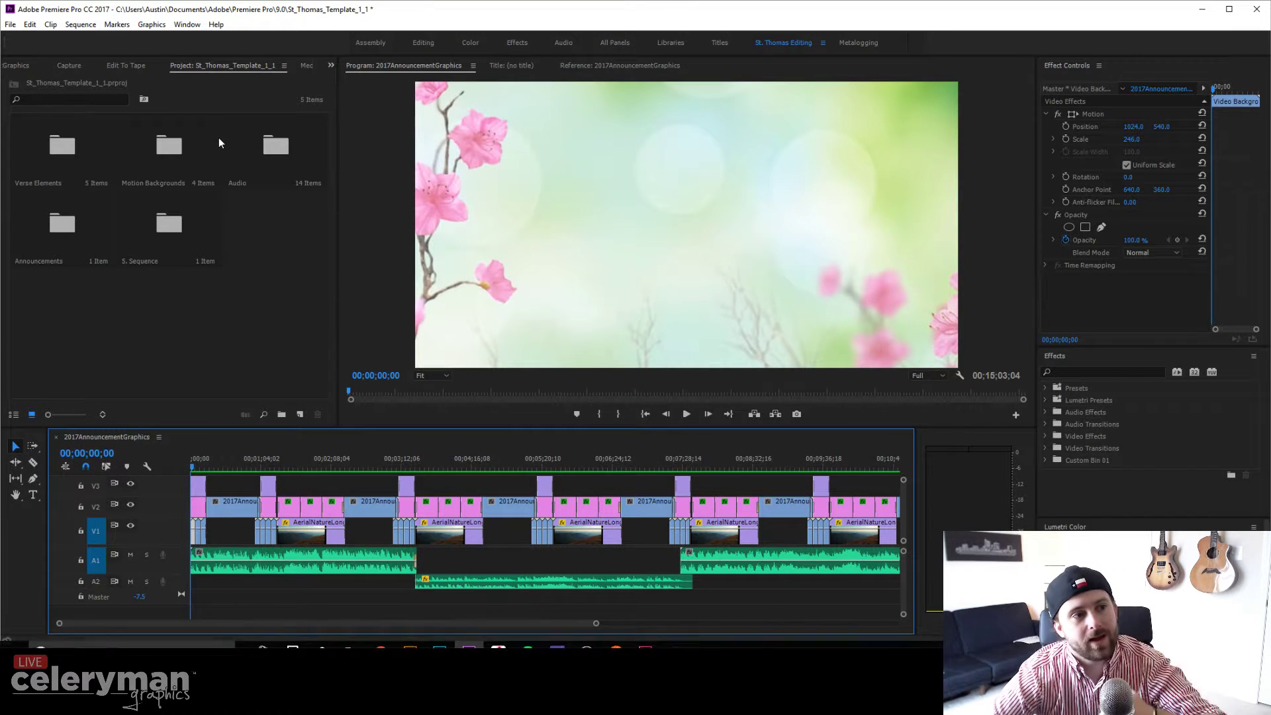
Step: In Export Media, disable Import into project and name the output 09.03.2017.mp4 on the Desktop
left_click(11, 25)
mouse_move(147, 357)
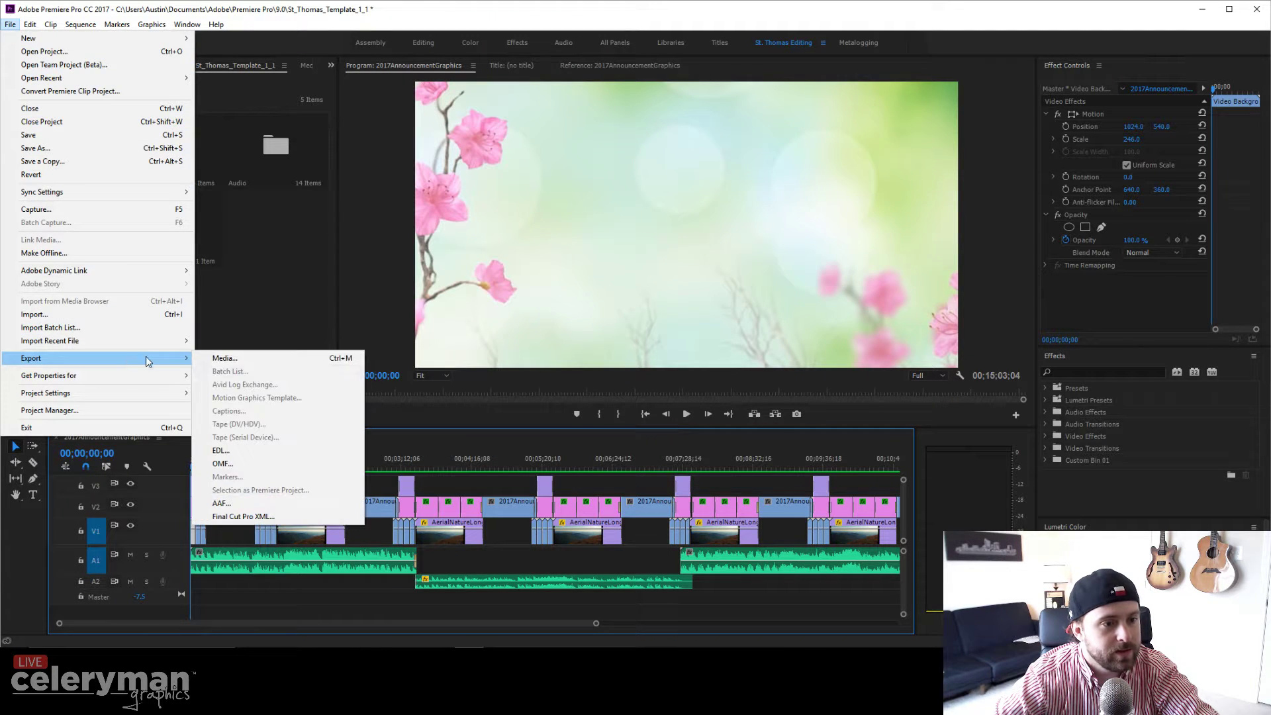
left_click(217, 359)
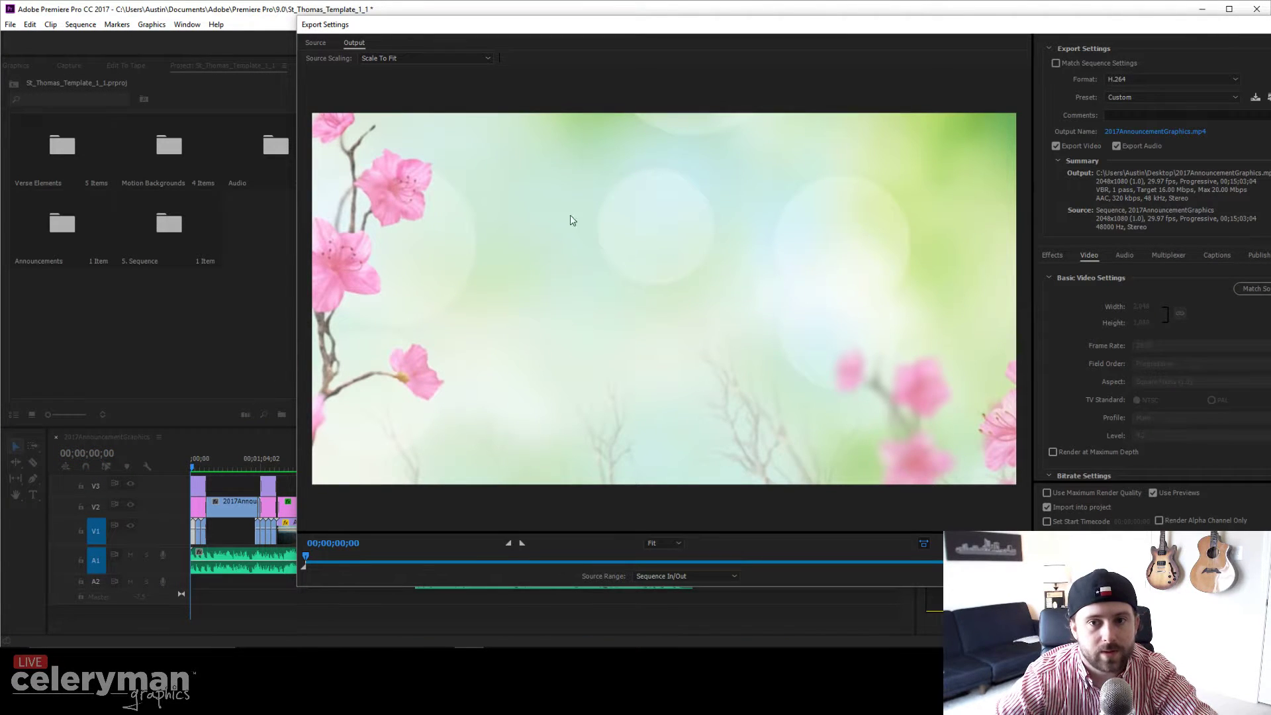
left_click_drag(849, 29, 663, 46)
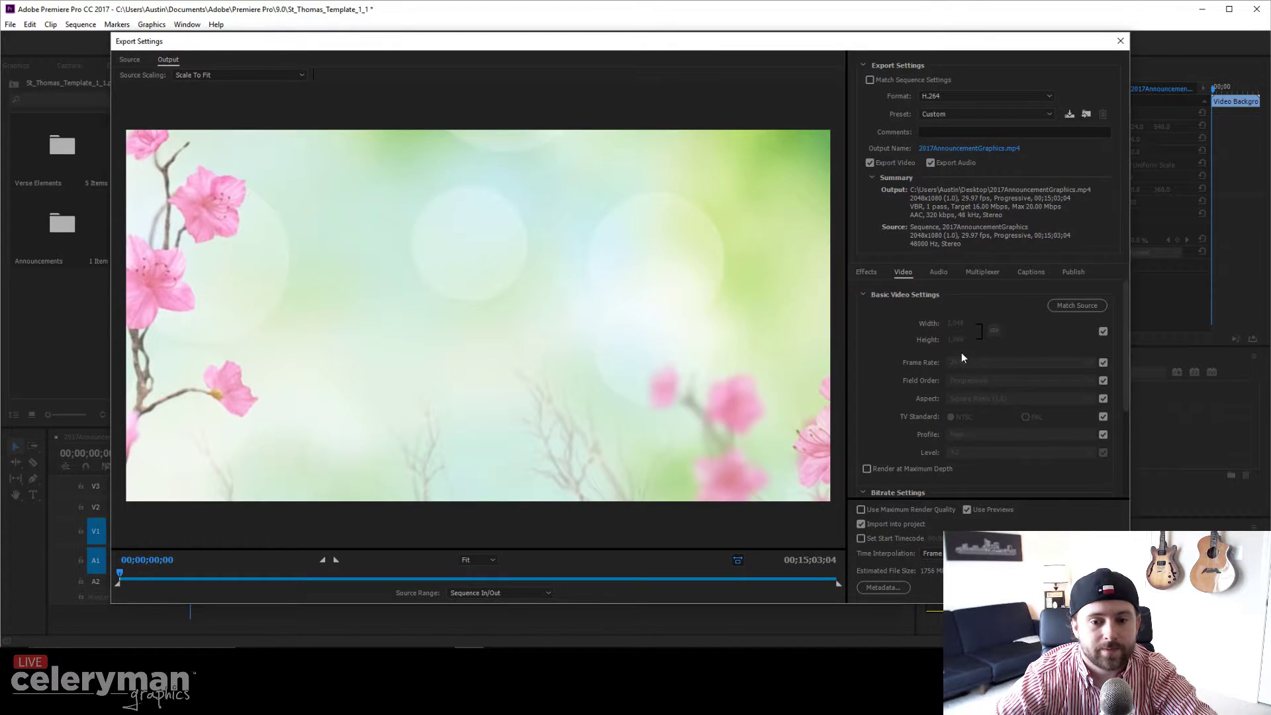
left_click(905, 524)
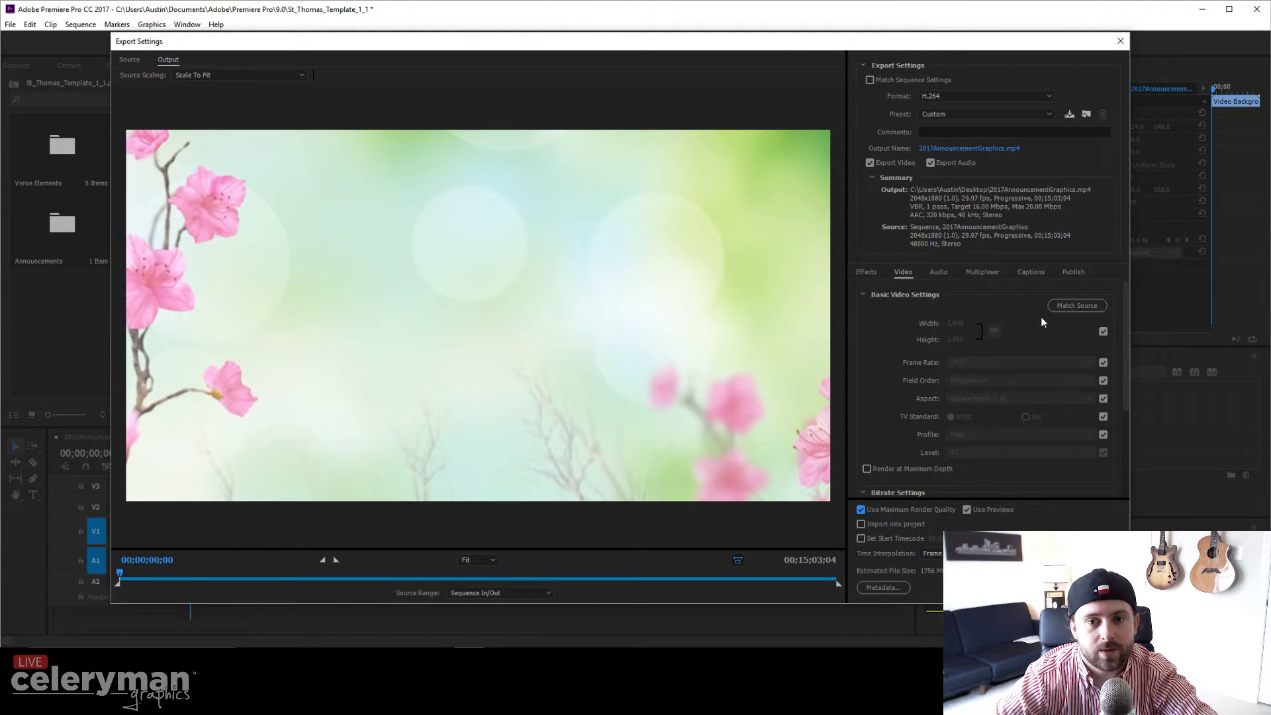
left_click(999, 149)
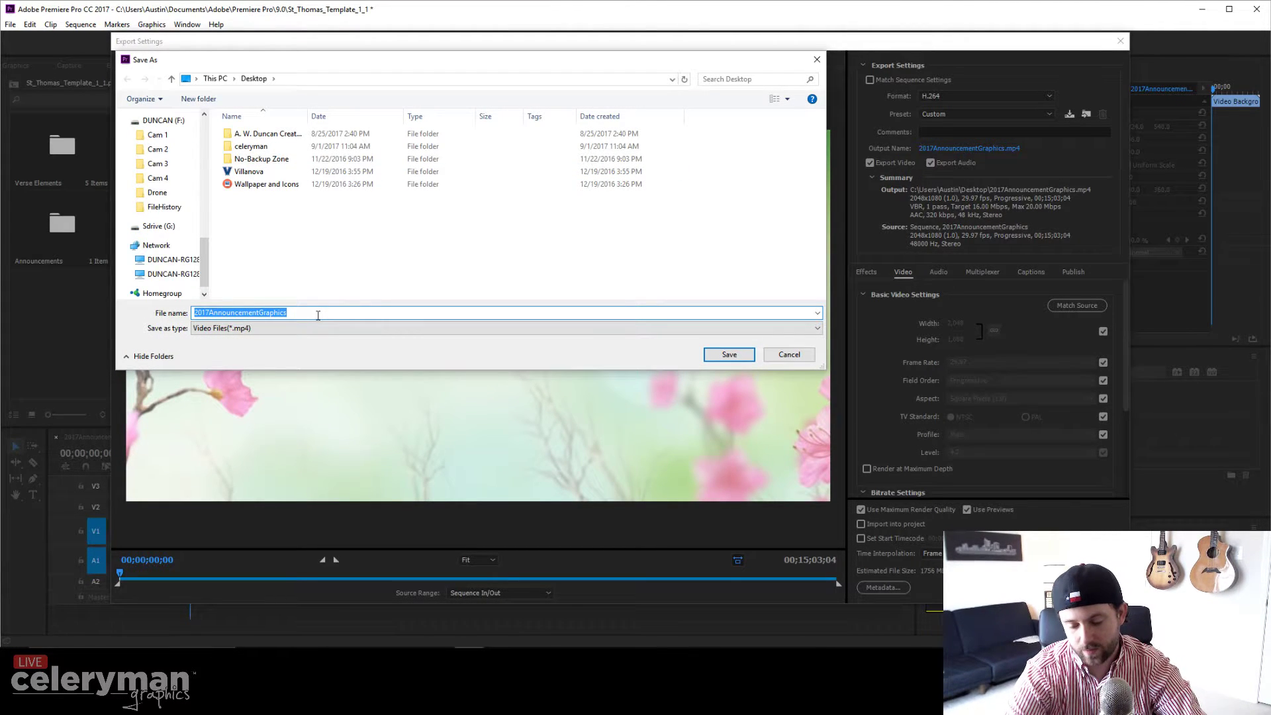
type("09.03.")
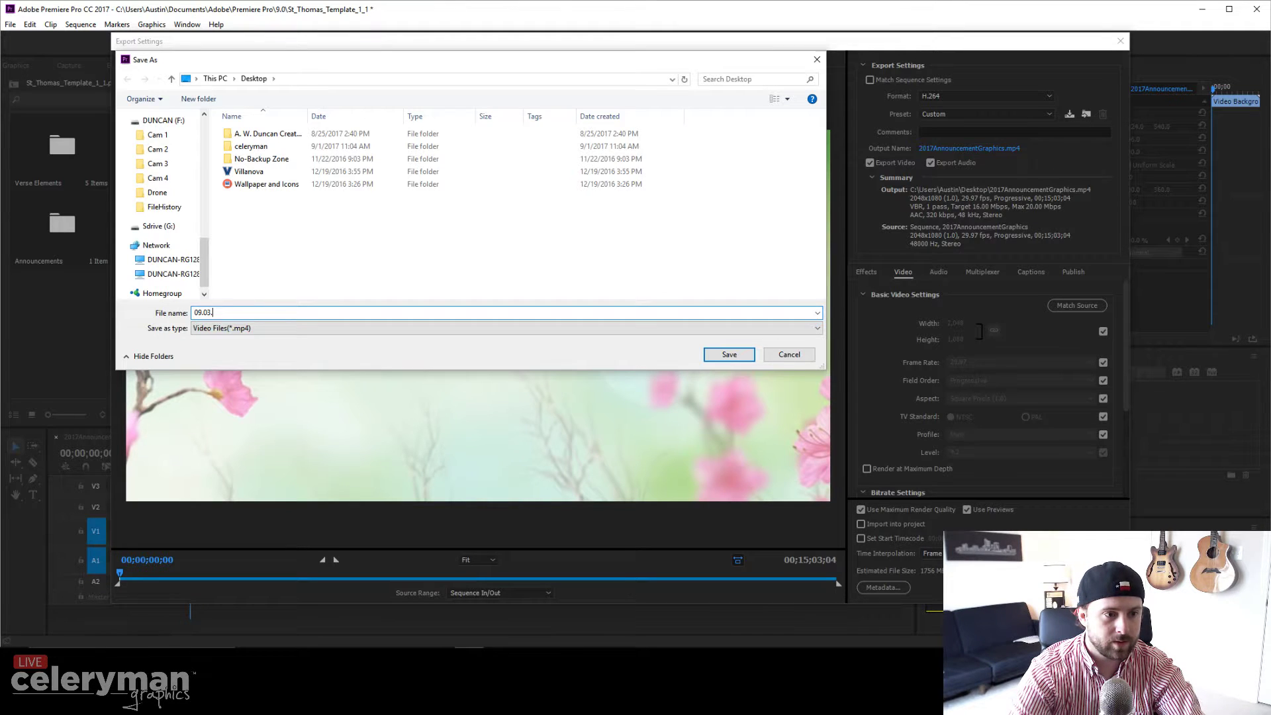
type("2017")
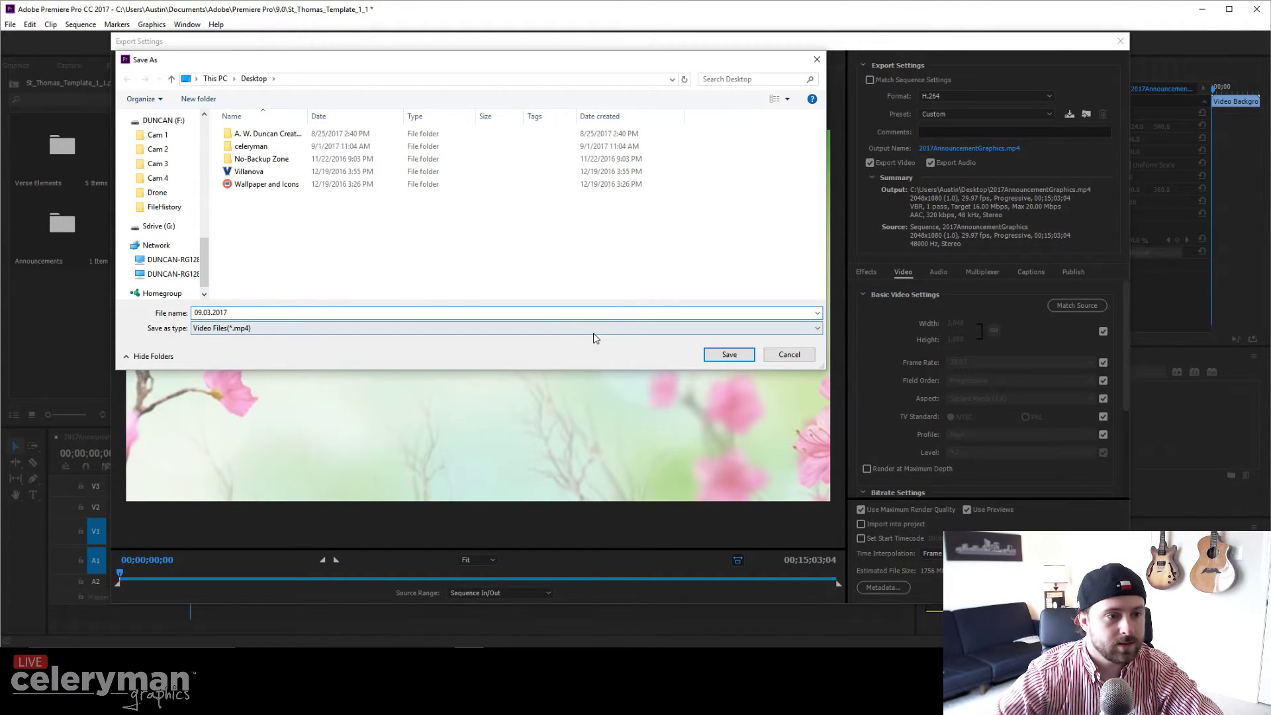
left_click(728, 356)
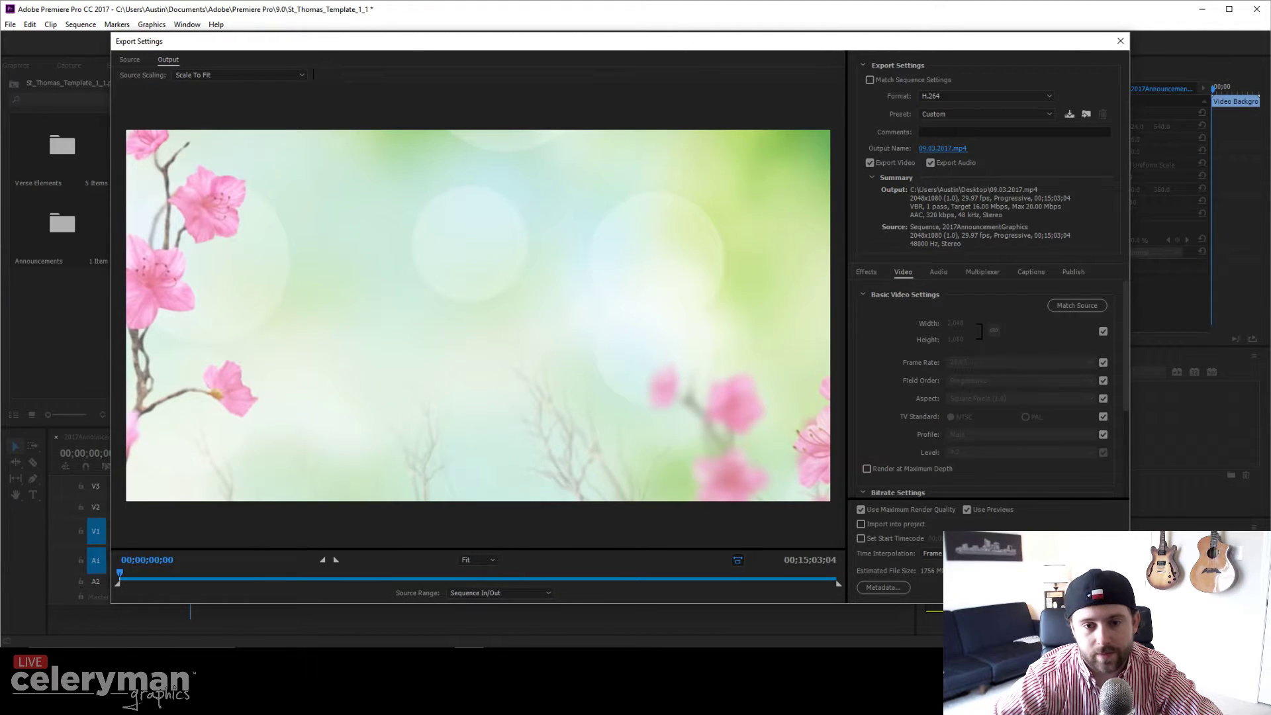
Step: Start the export of 09.03.2017.mp4 from the Export Settings dialog
left_click(1035, 587)
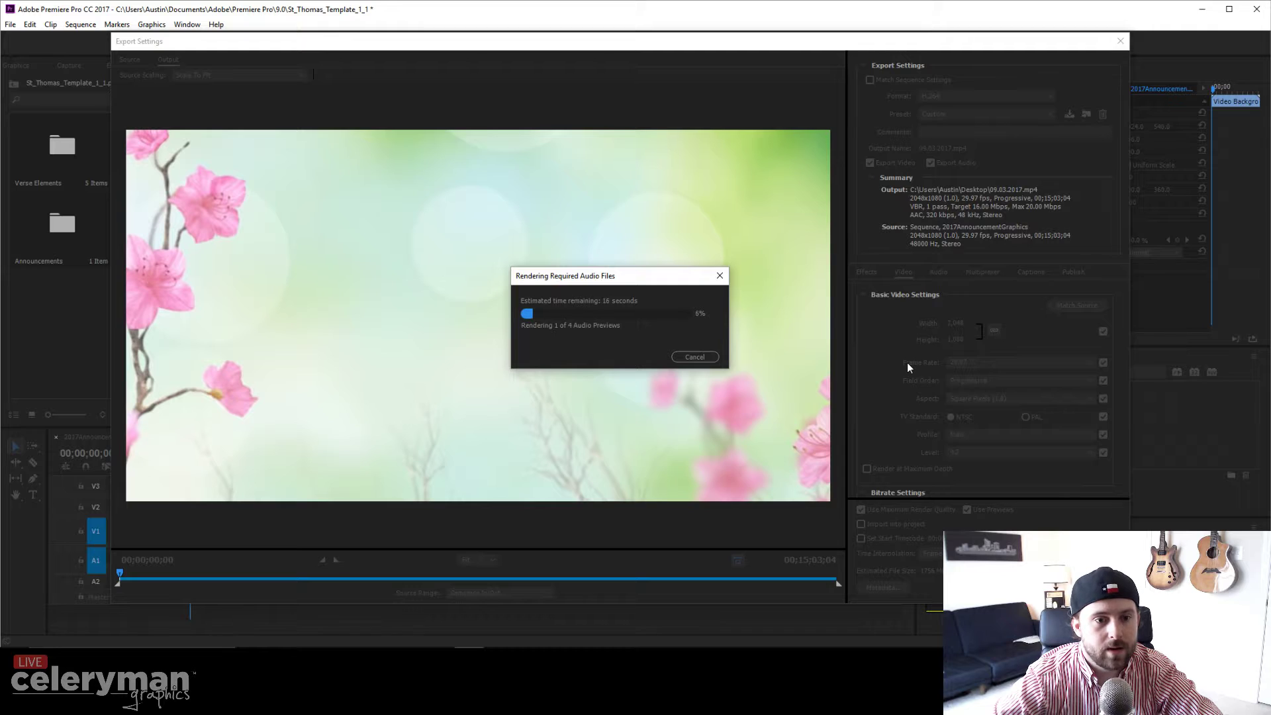